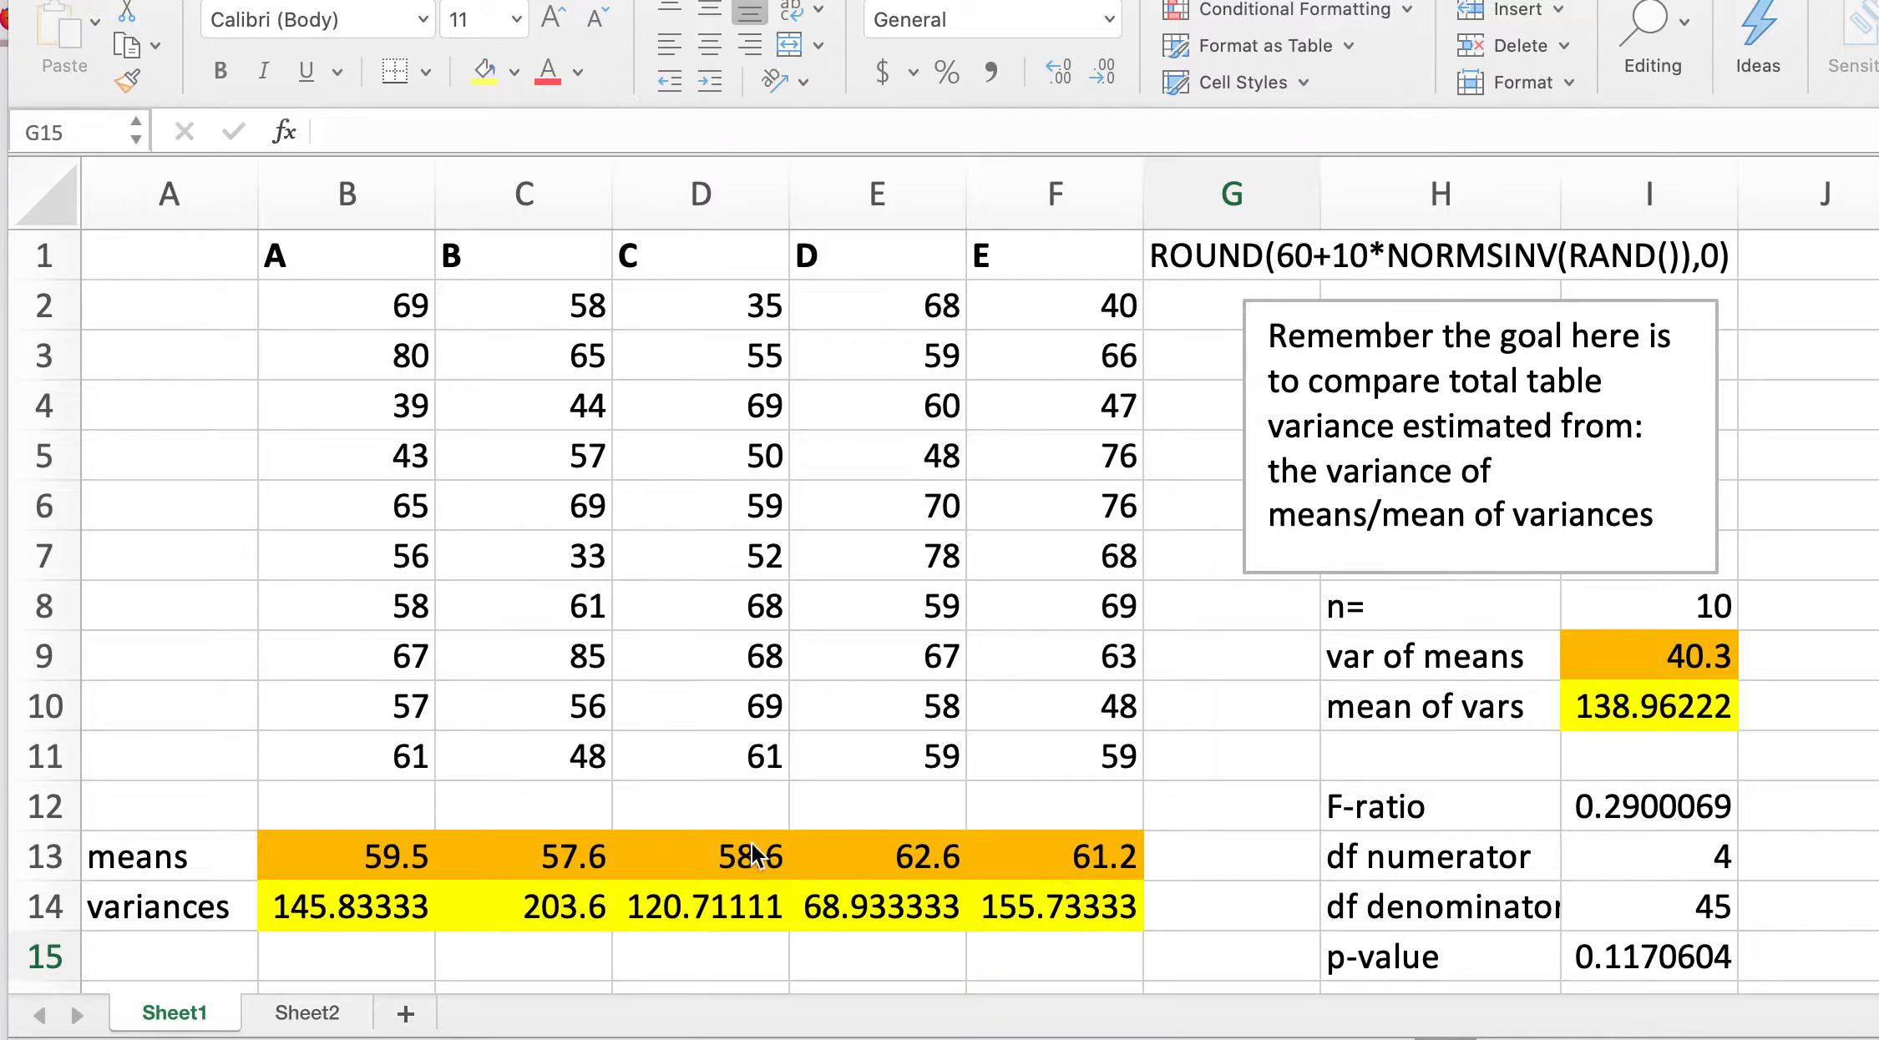
Step: Copy the whole table A1:I15 from Sheet1 and paste it into Sheet2 at A1
left_click(350, 312)
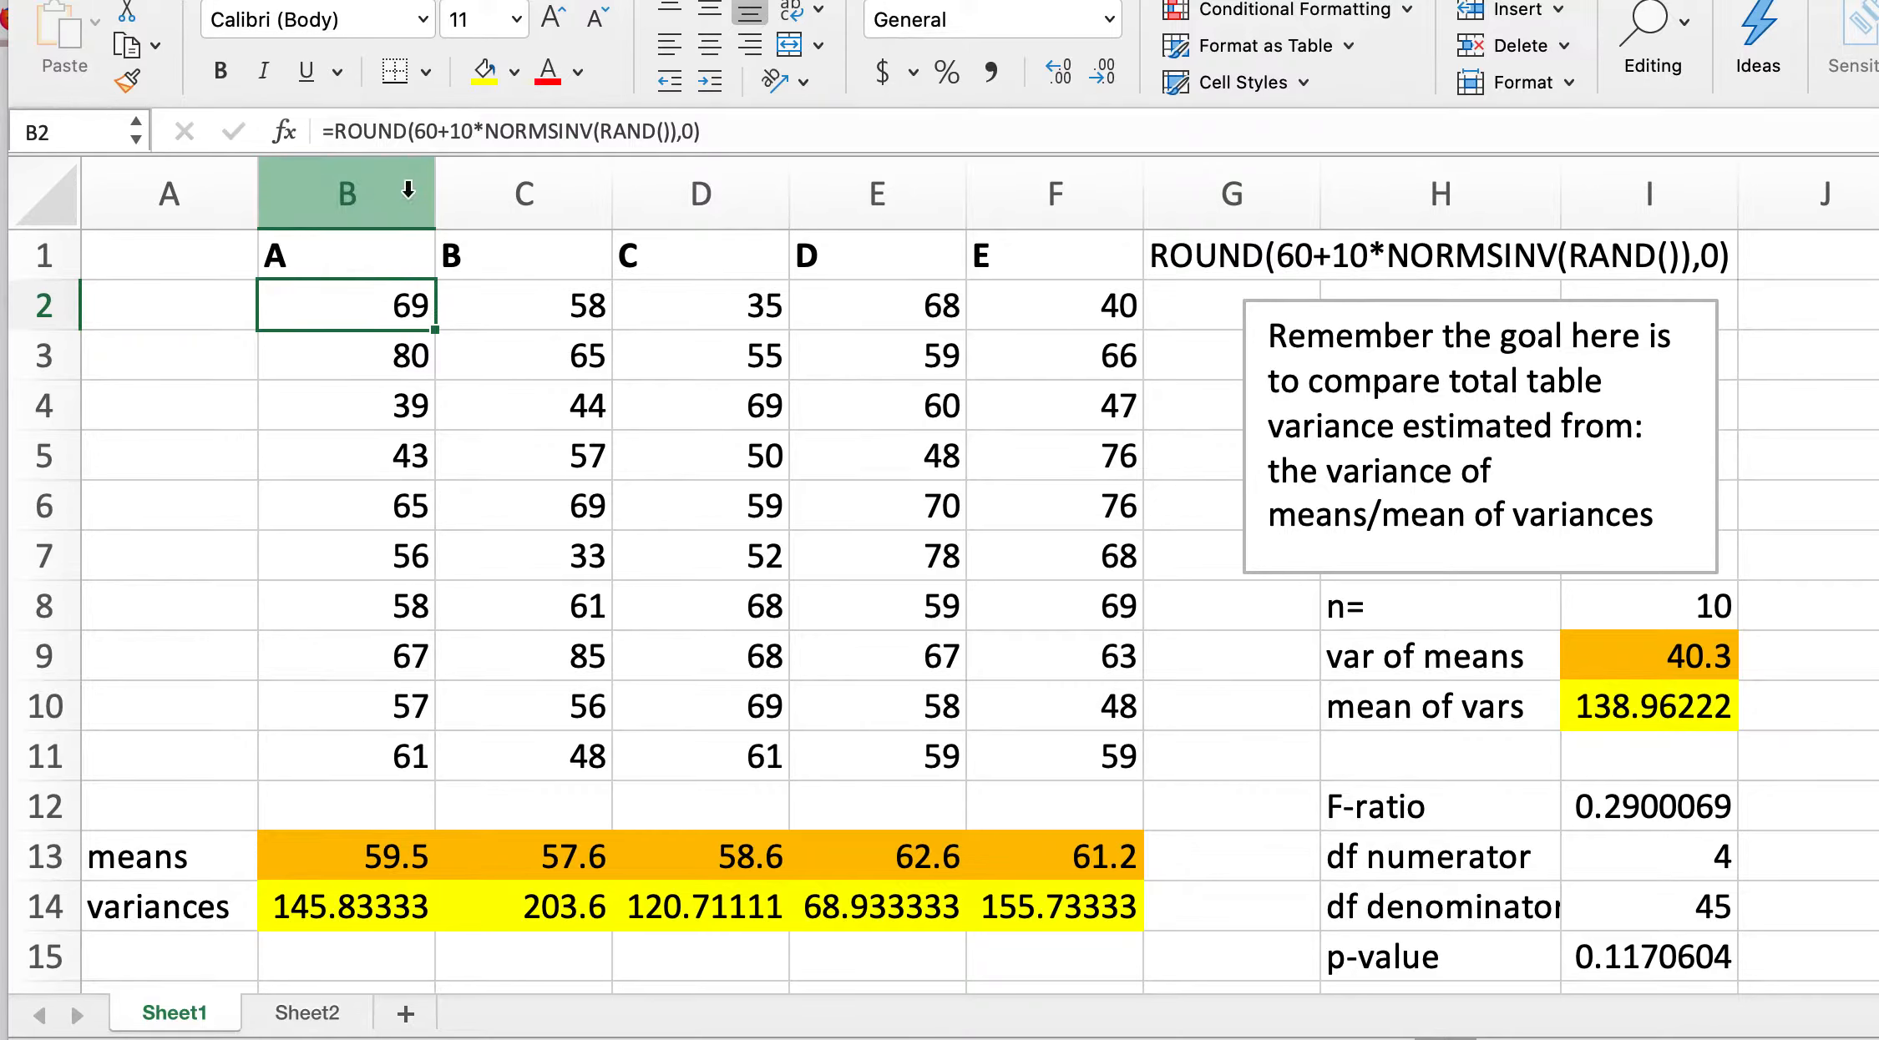
left_click(167, 250)
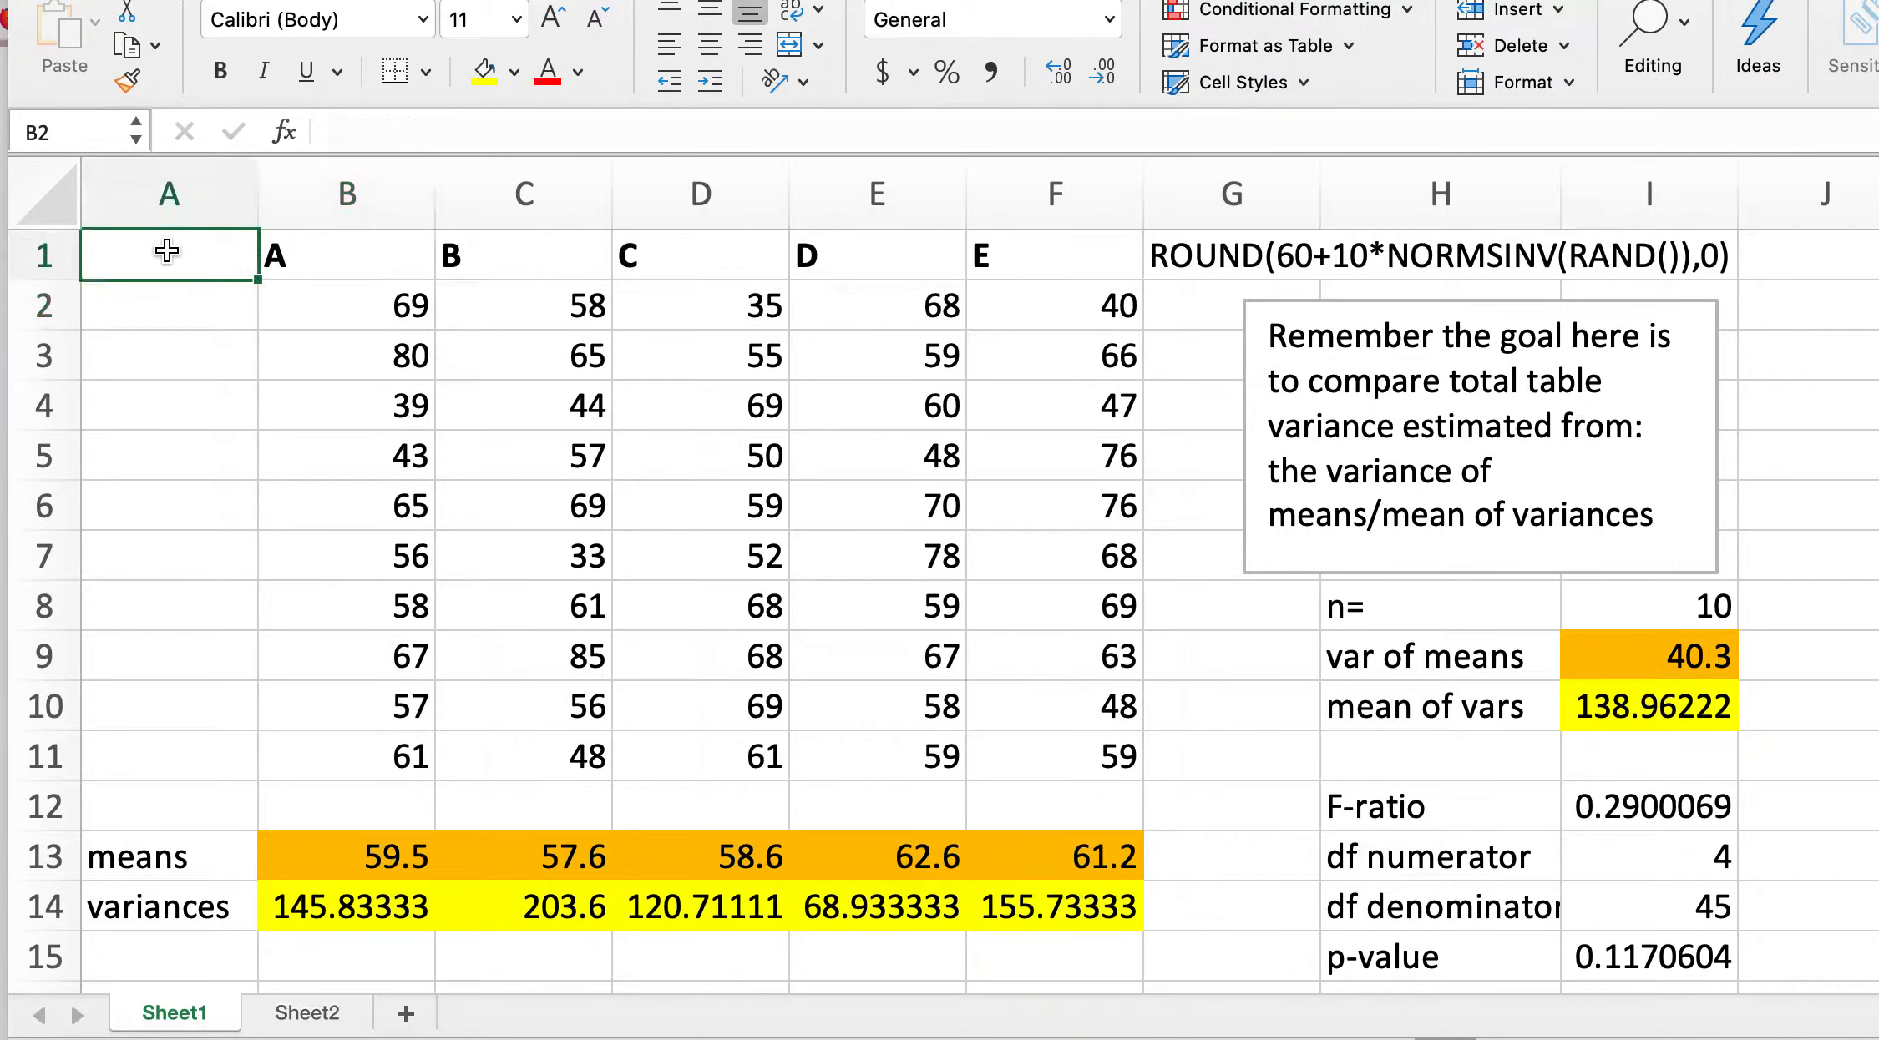
left_click_drag(167, 250, 1730, 962)
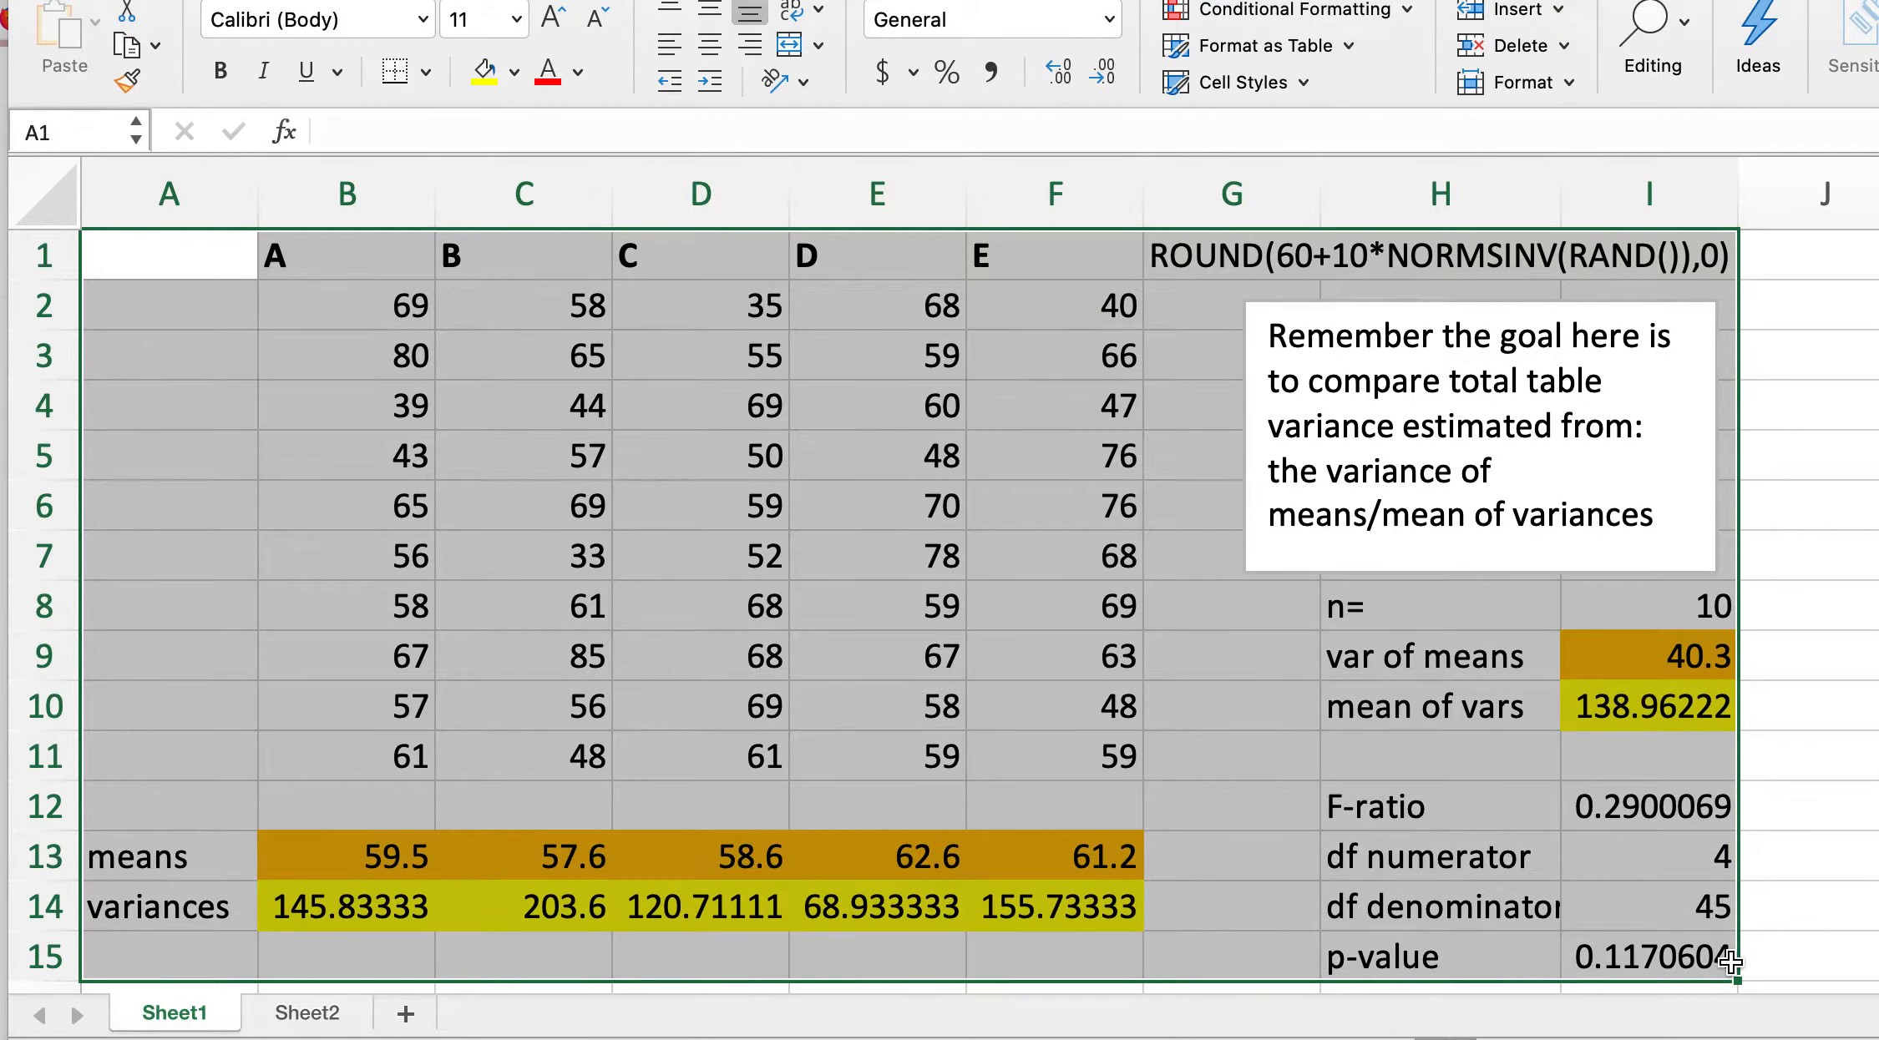
key("super+c")
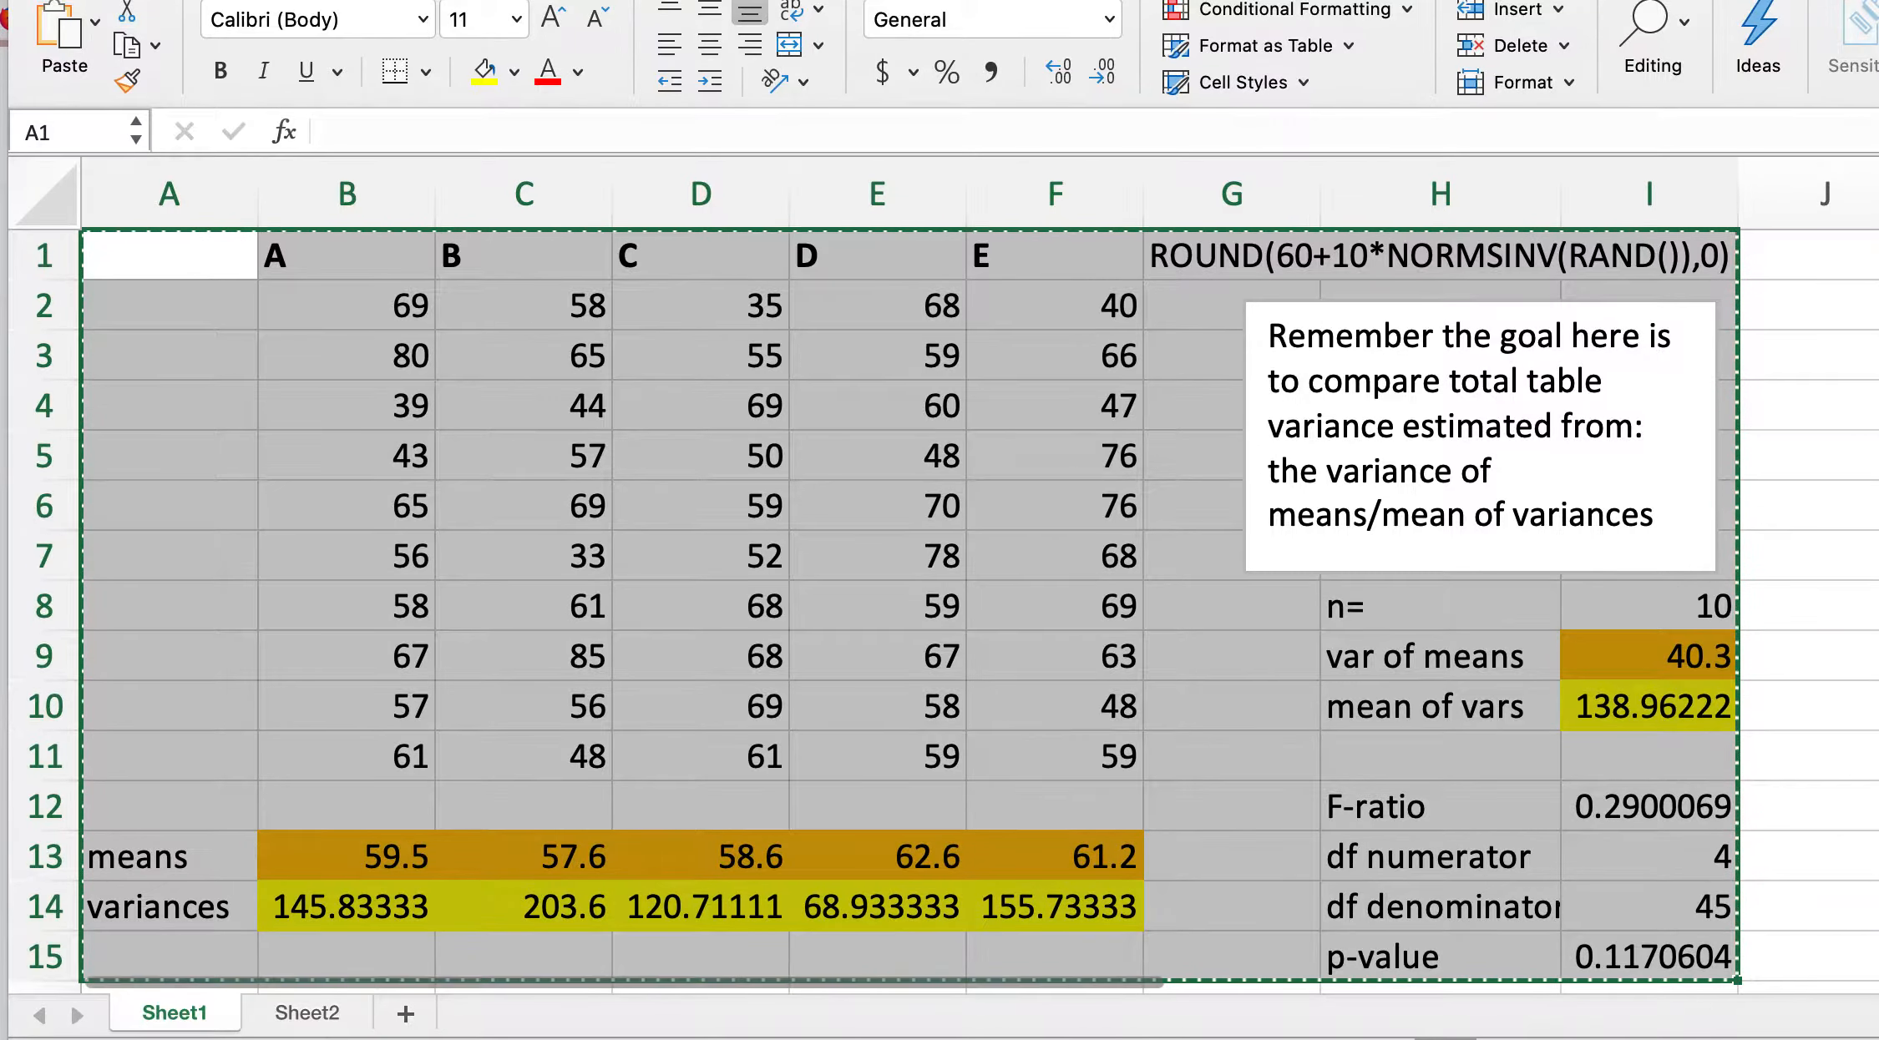
left_click(333, 1020)
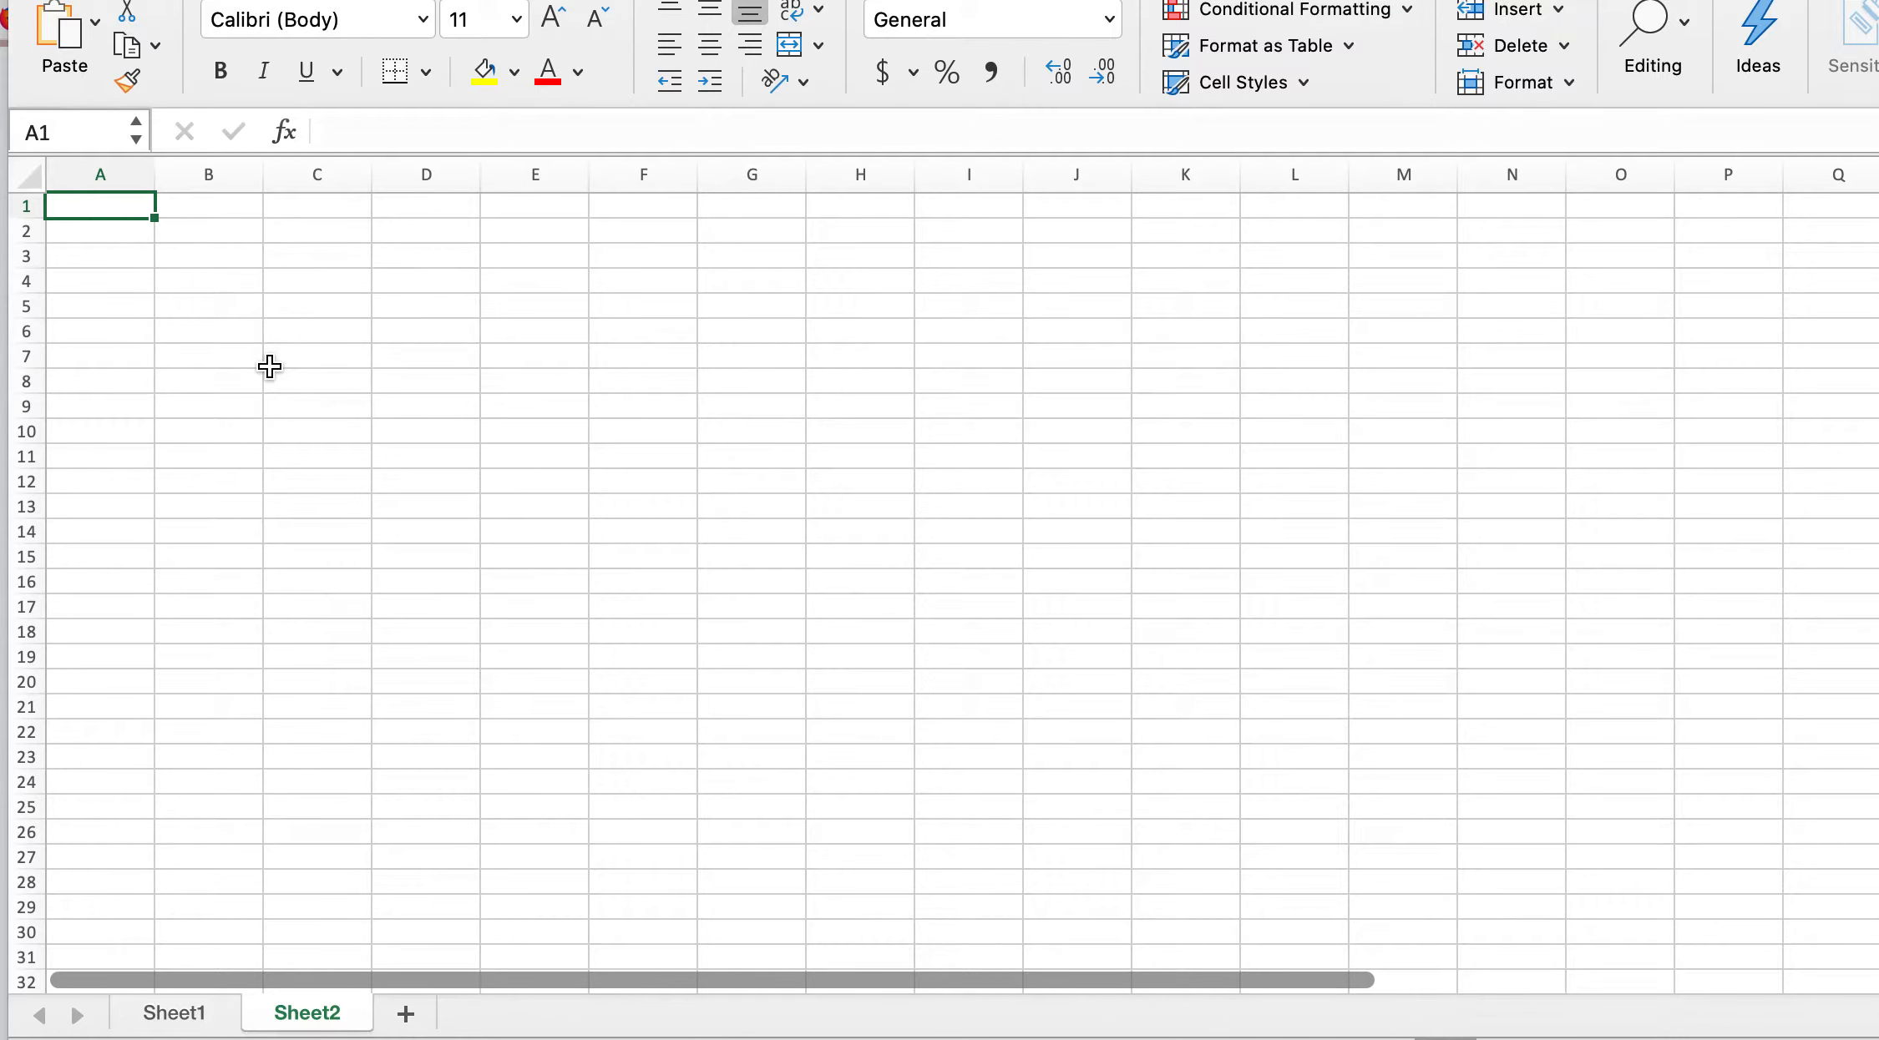
key("super+v")
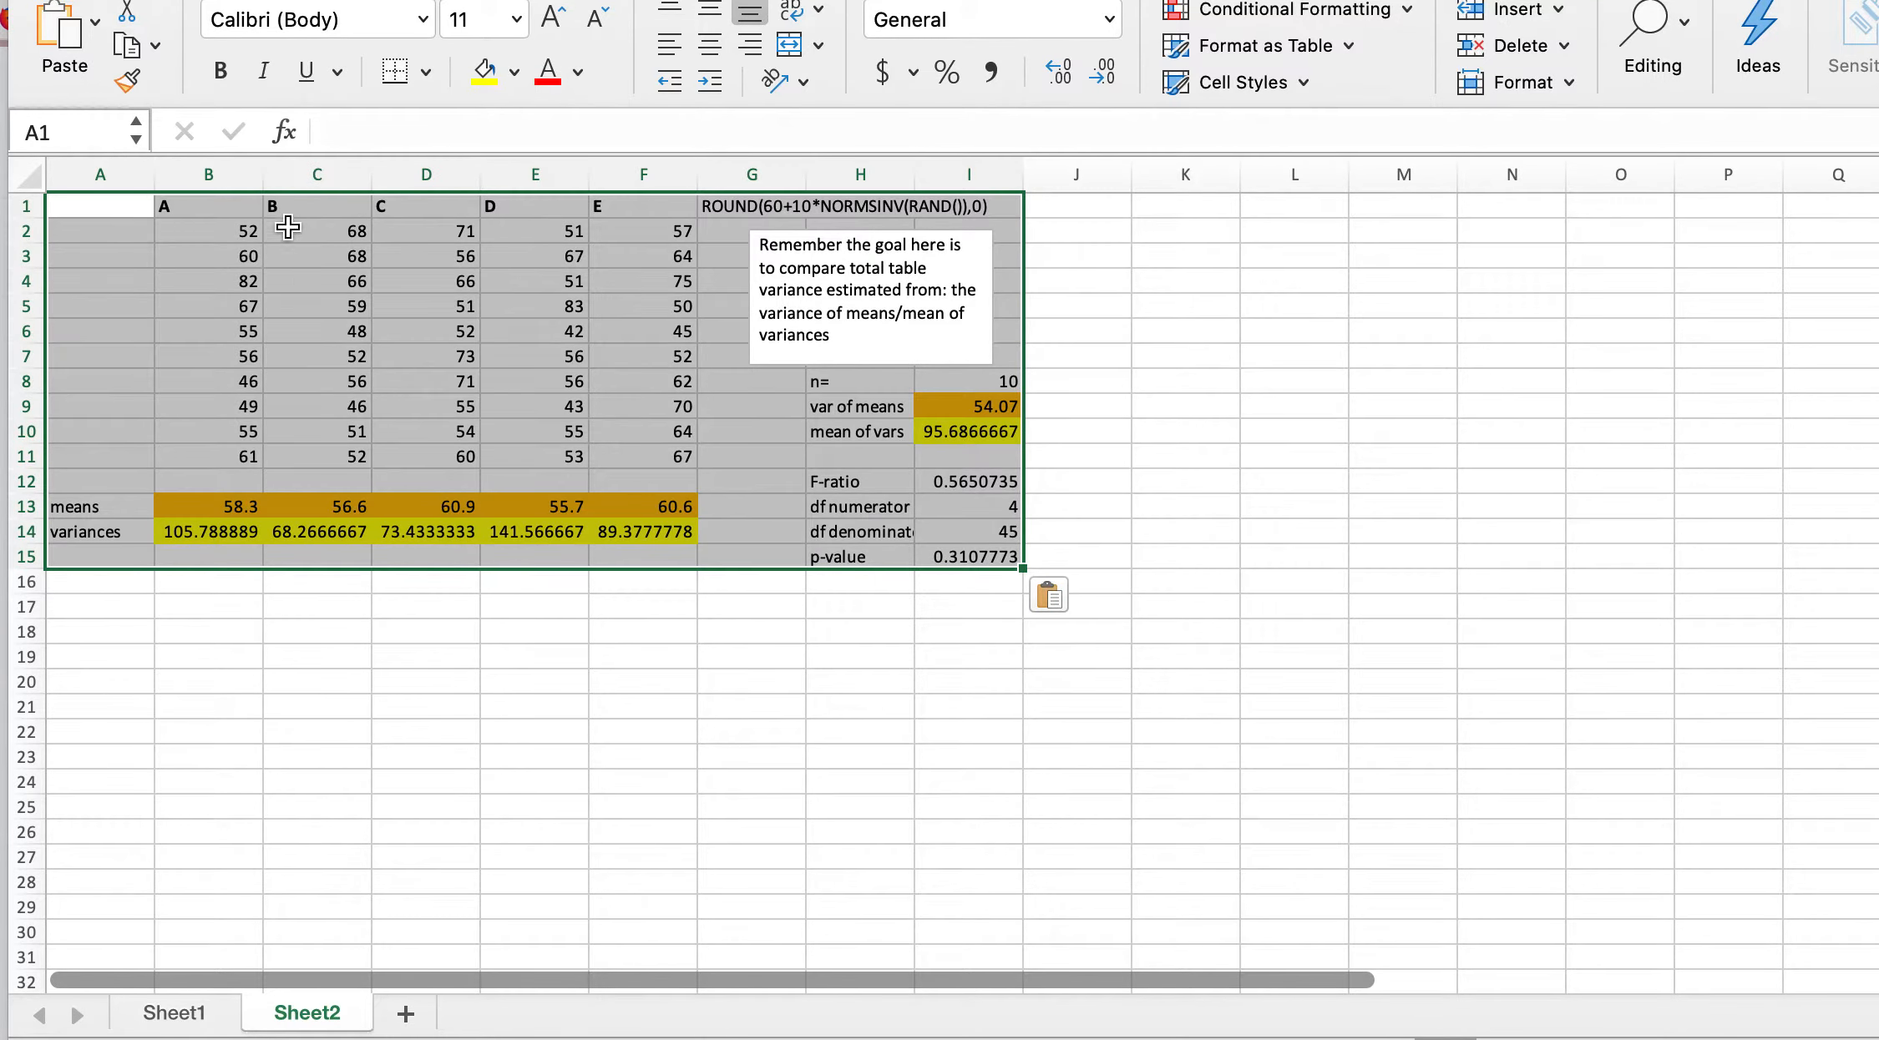
Step: Set the worksheet zoom to 175%
left_click(380, 702)
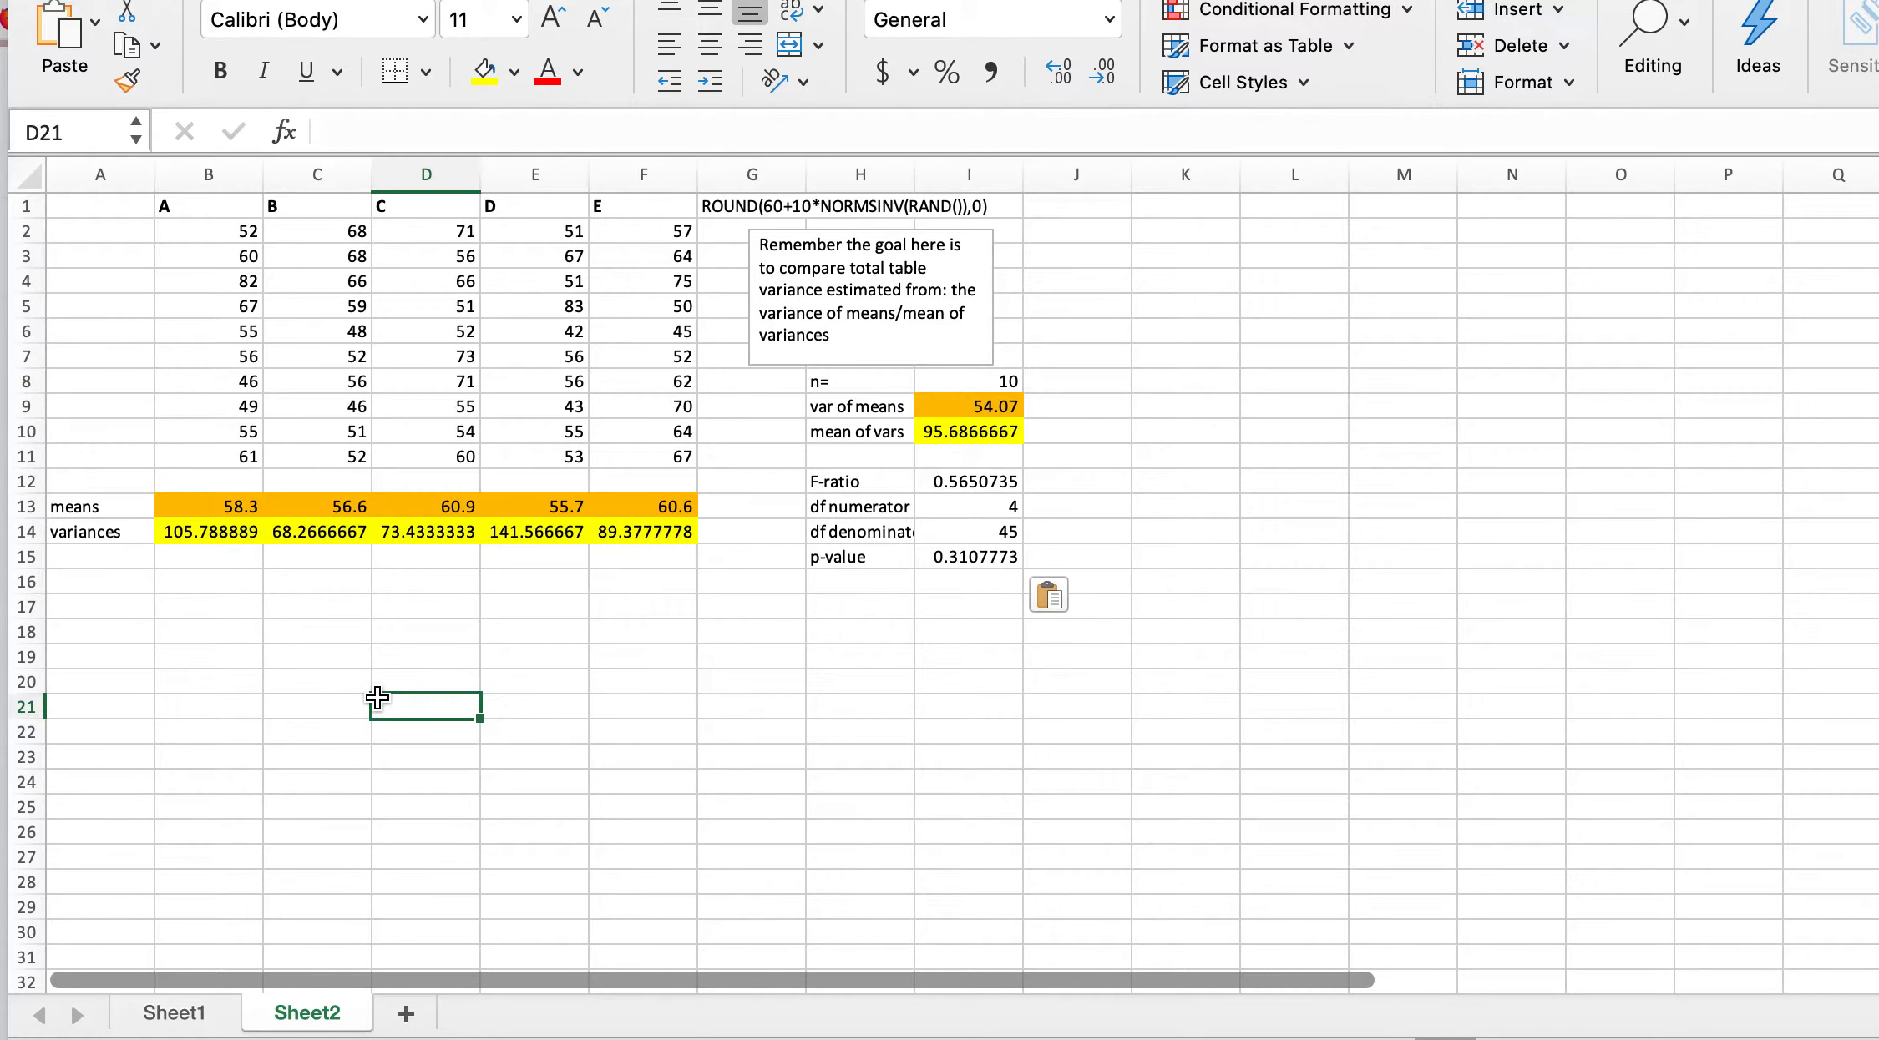
left_click(223, 232)
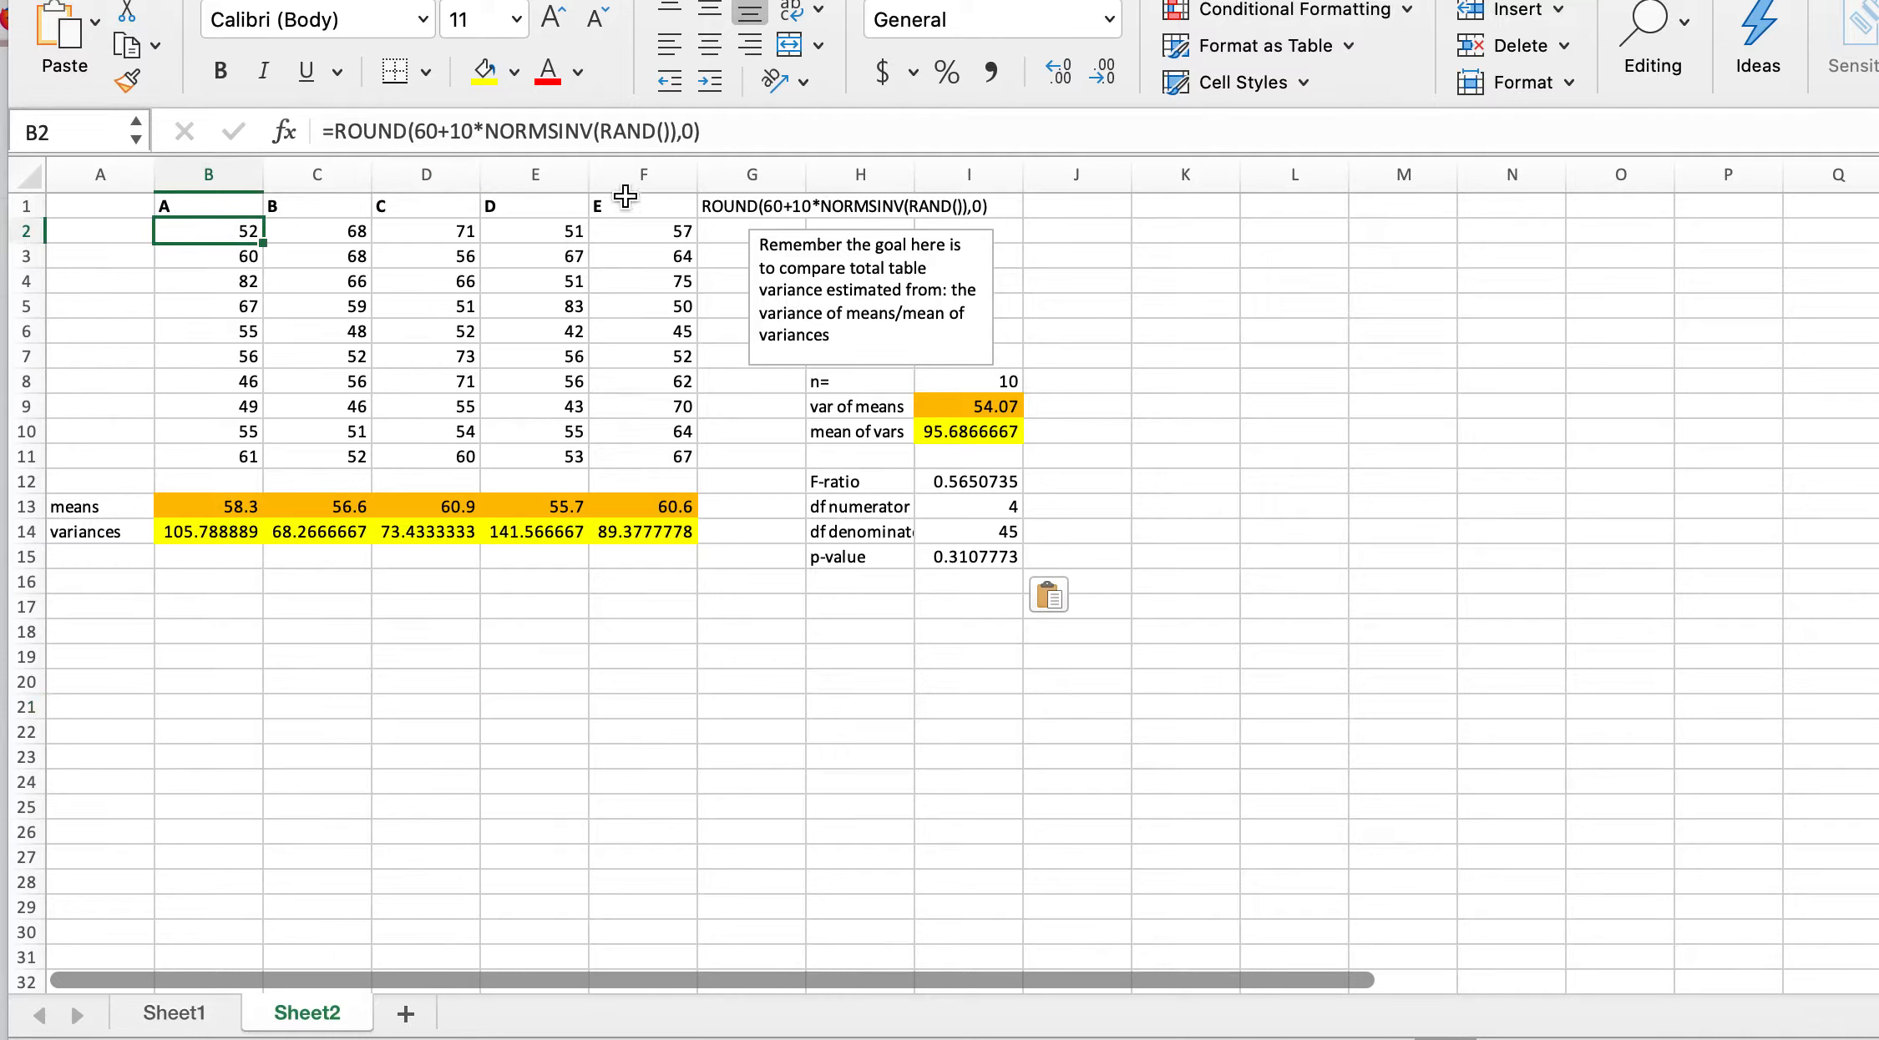
left_click(697, 0)
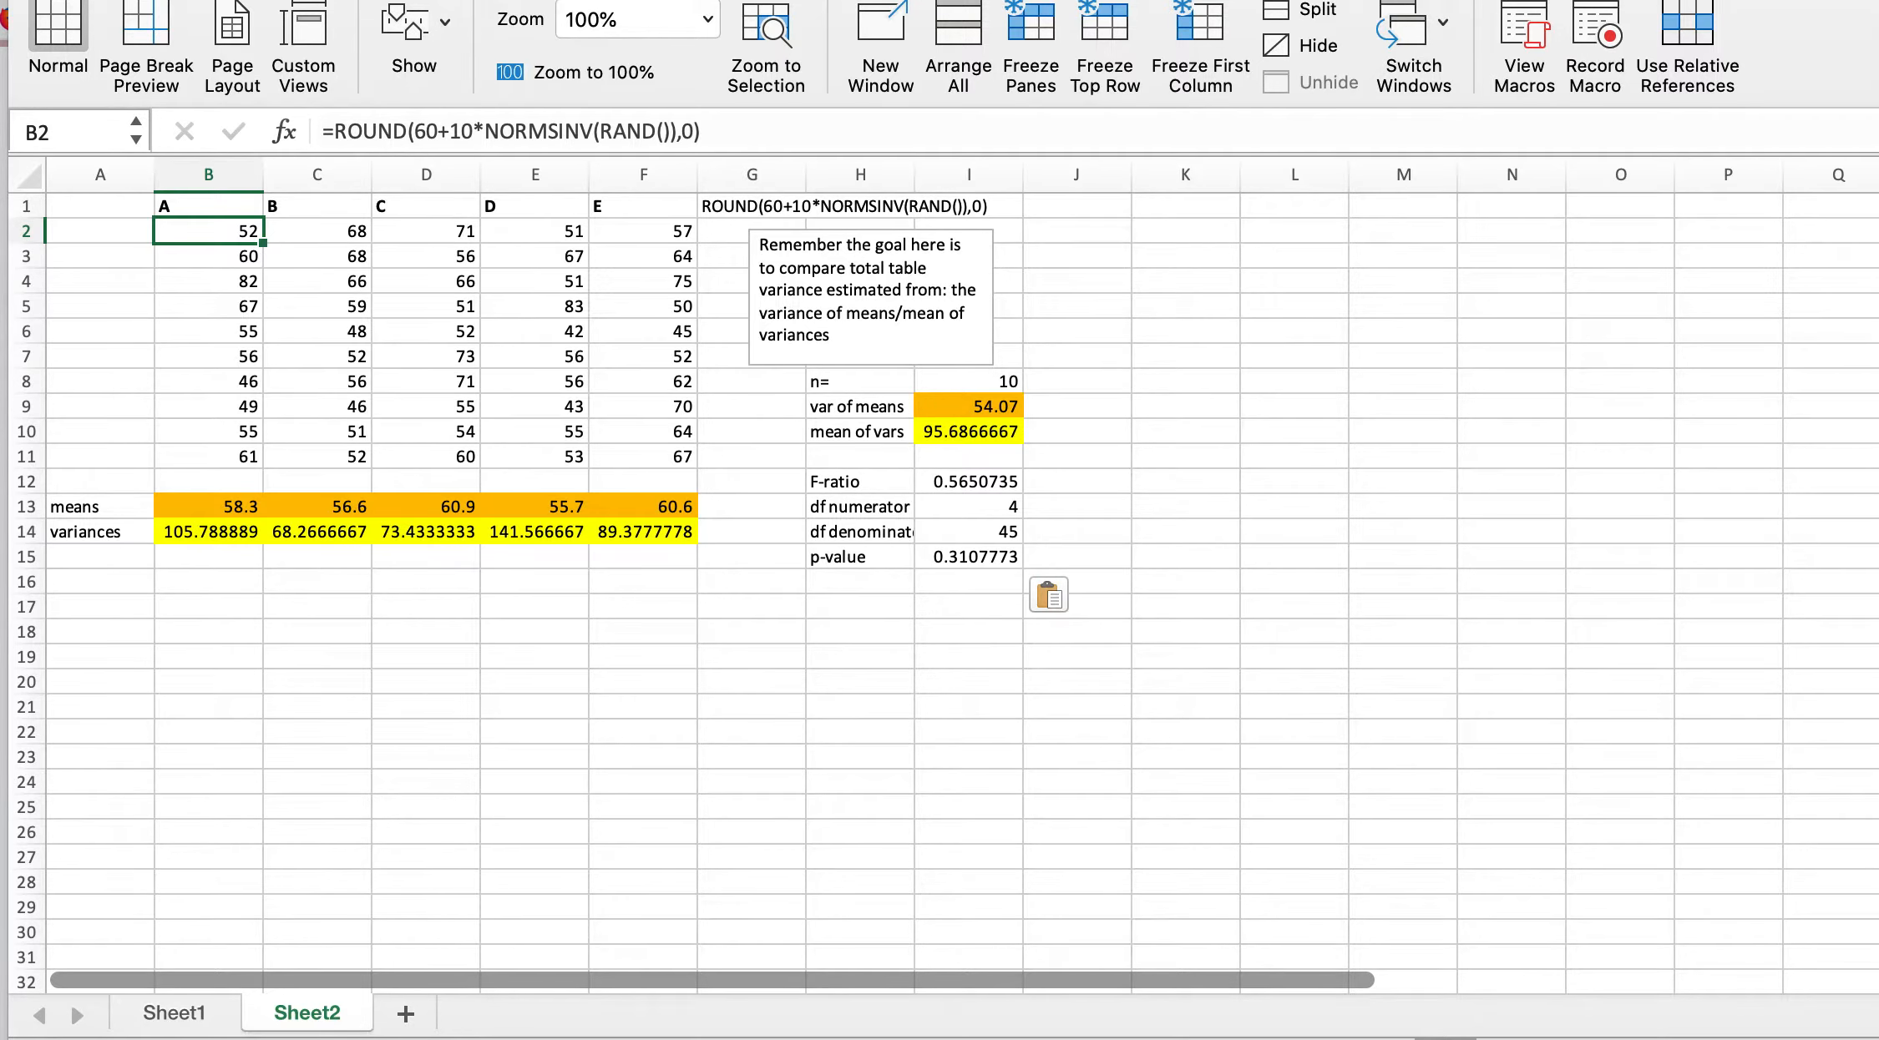
left_click(697, 0)
left_click(697, 0)
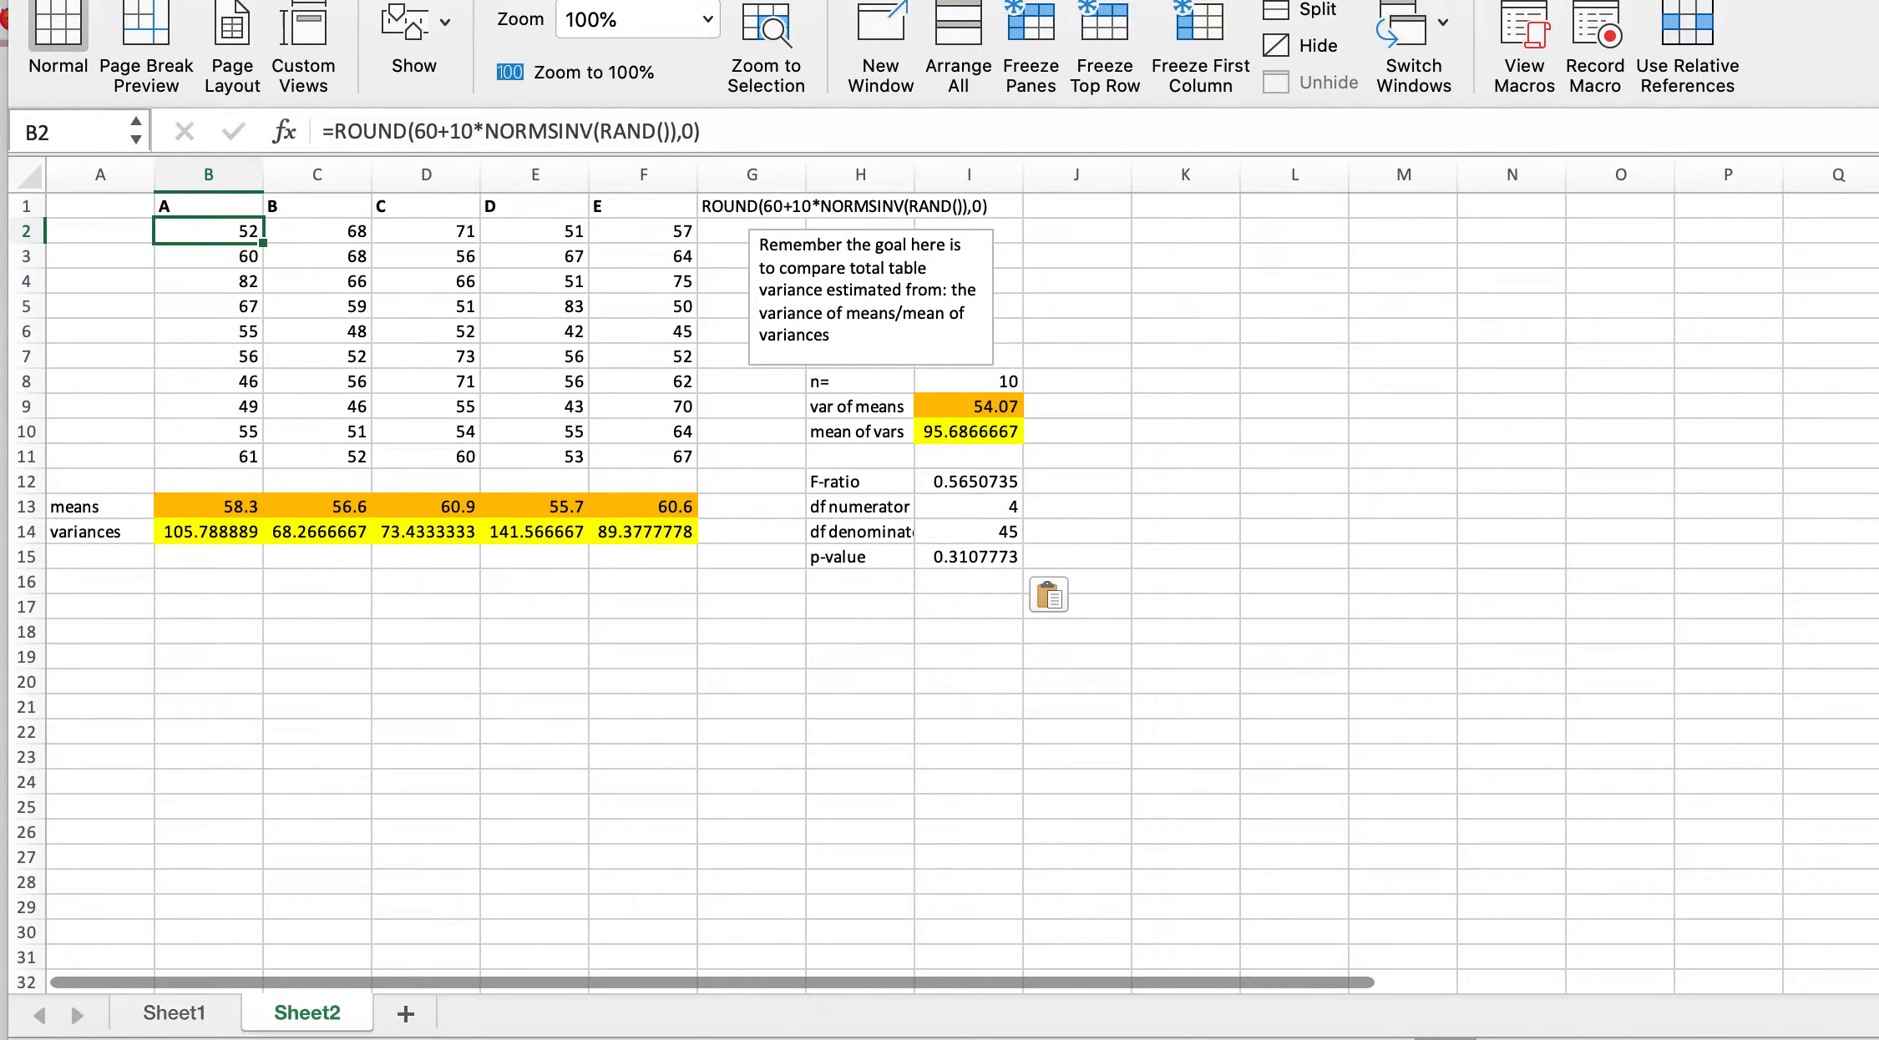
left_click(707, 18)
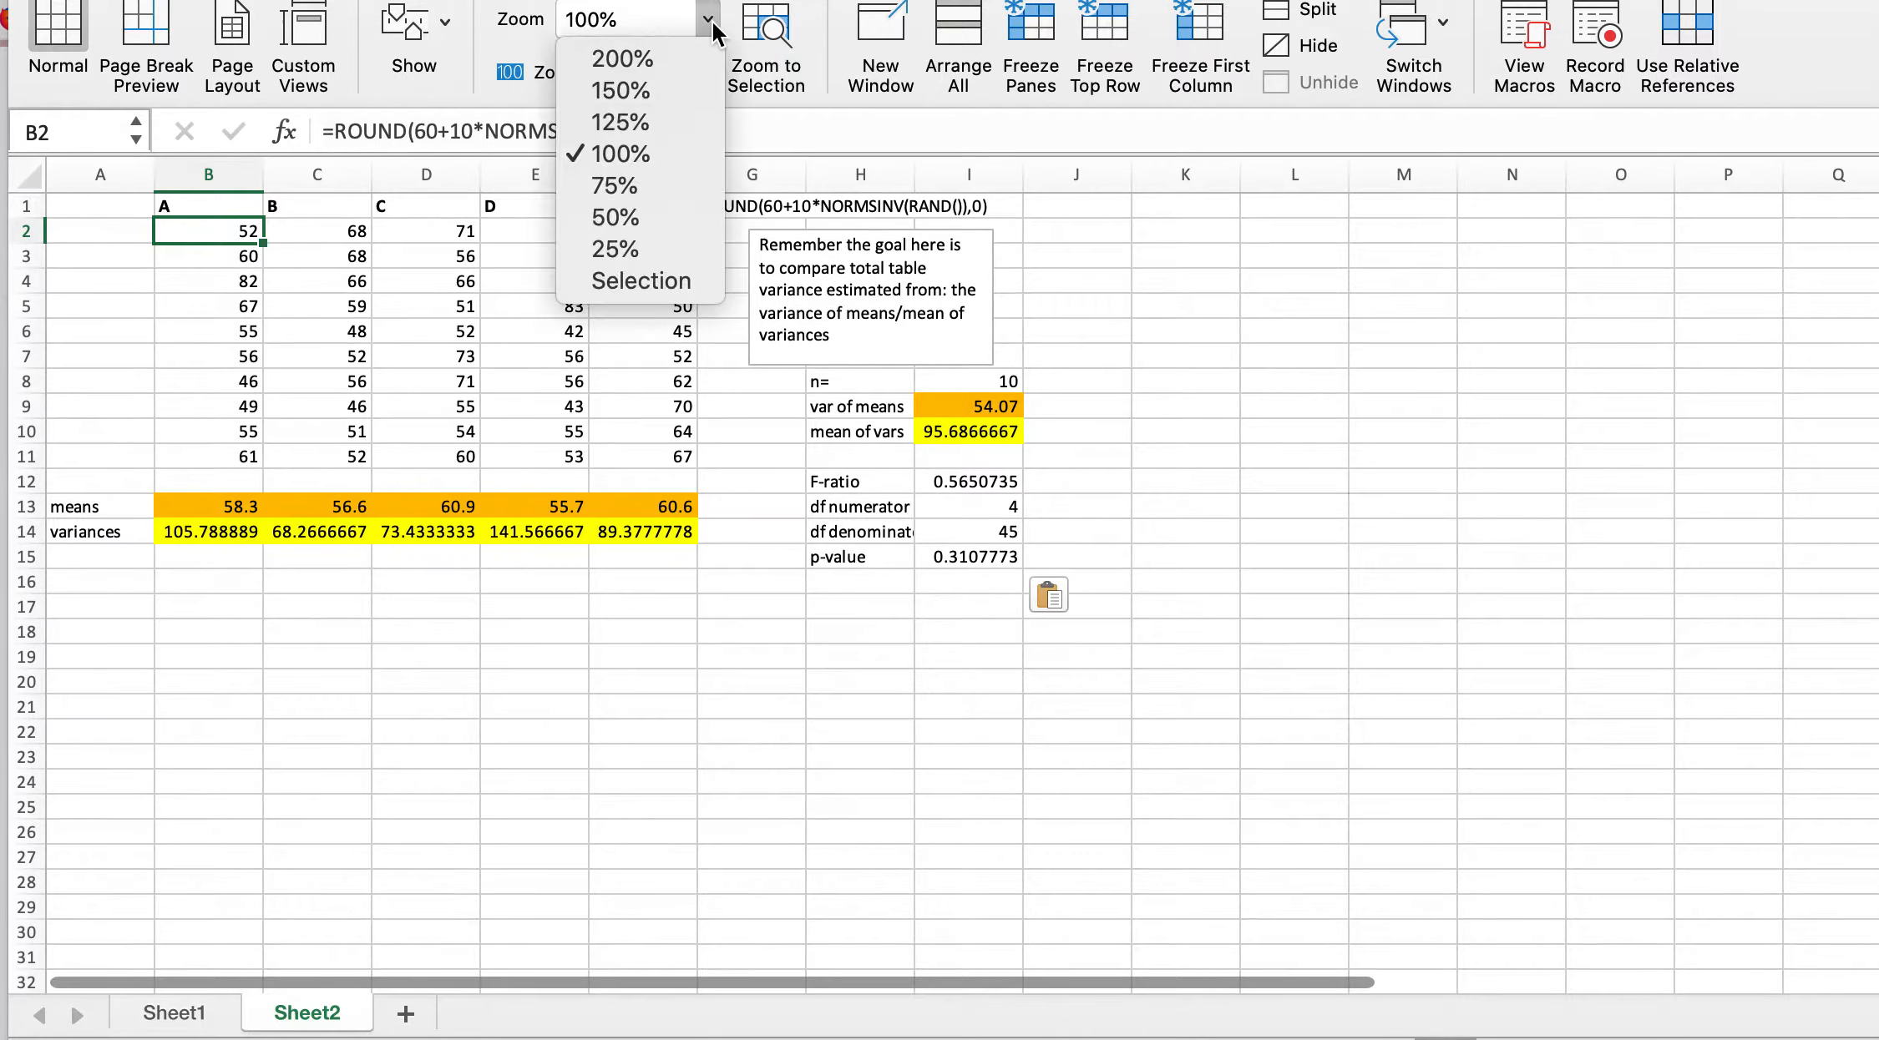
left_click(674, 64)
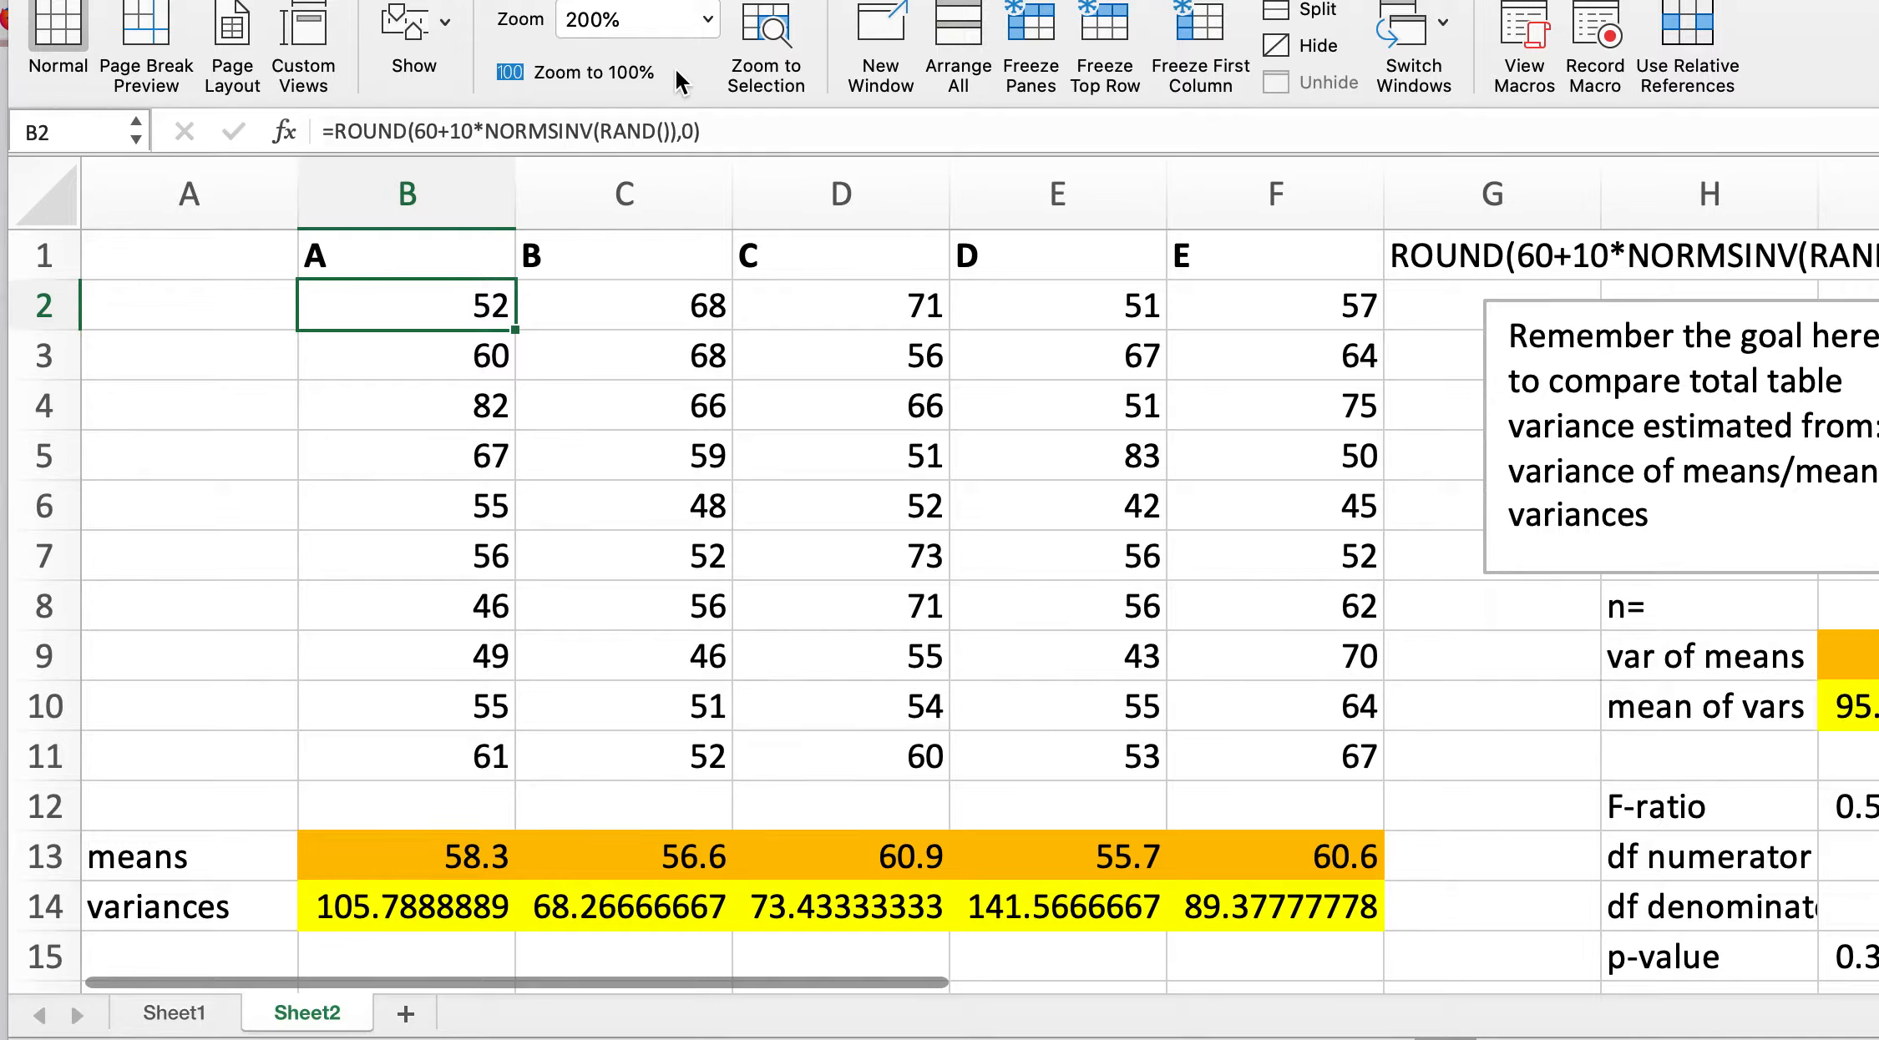
left_click(587, 31)
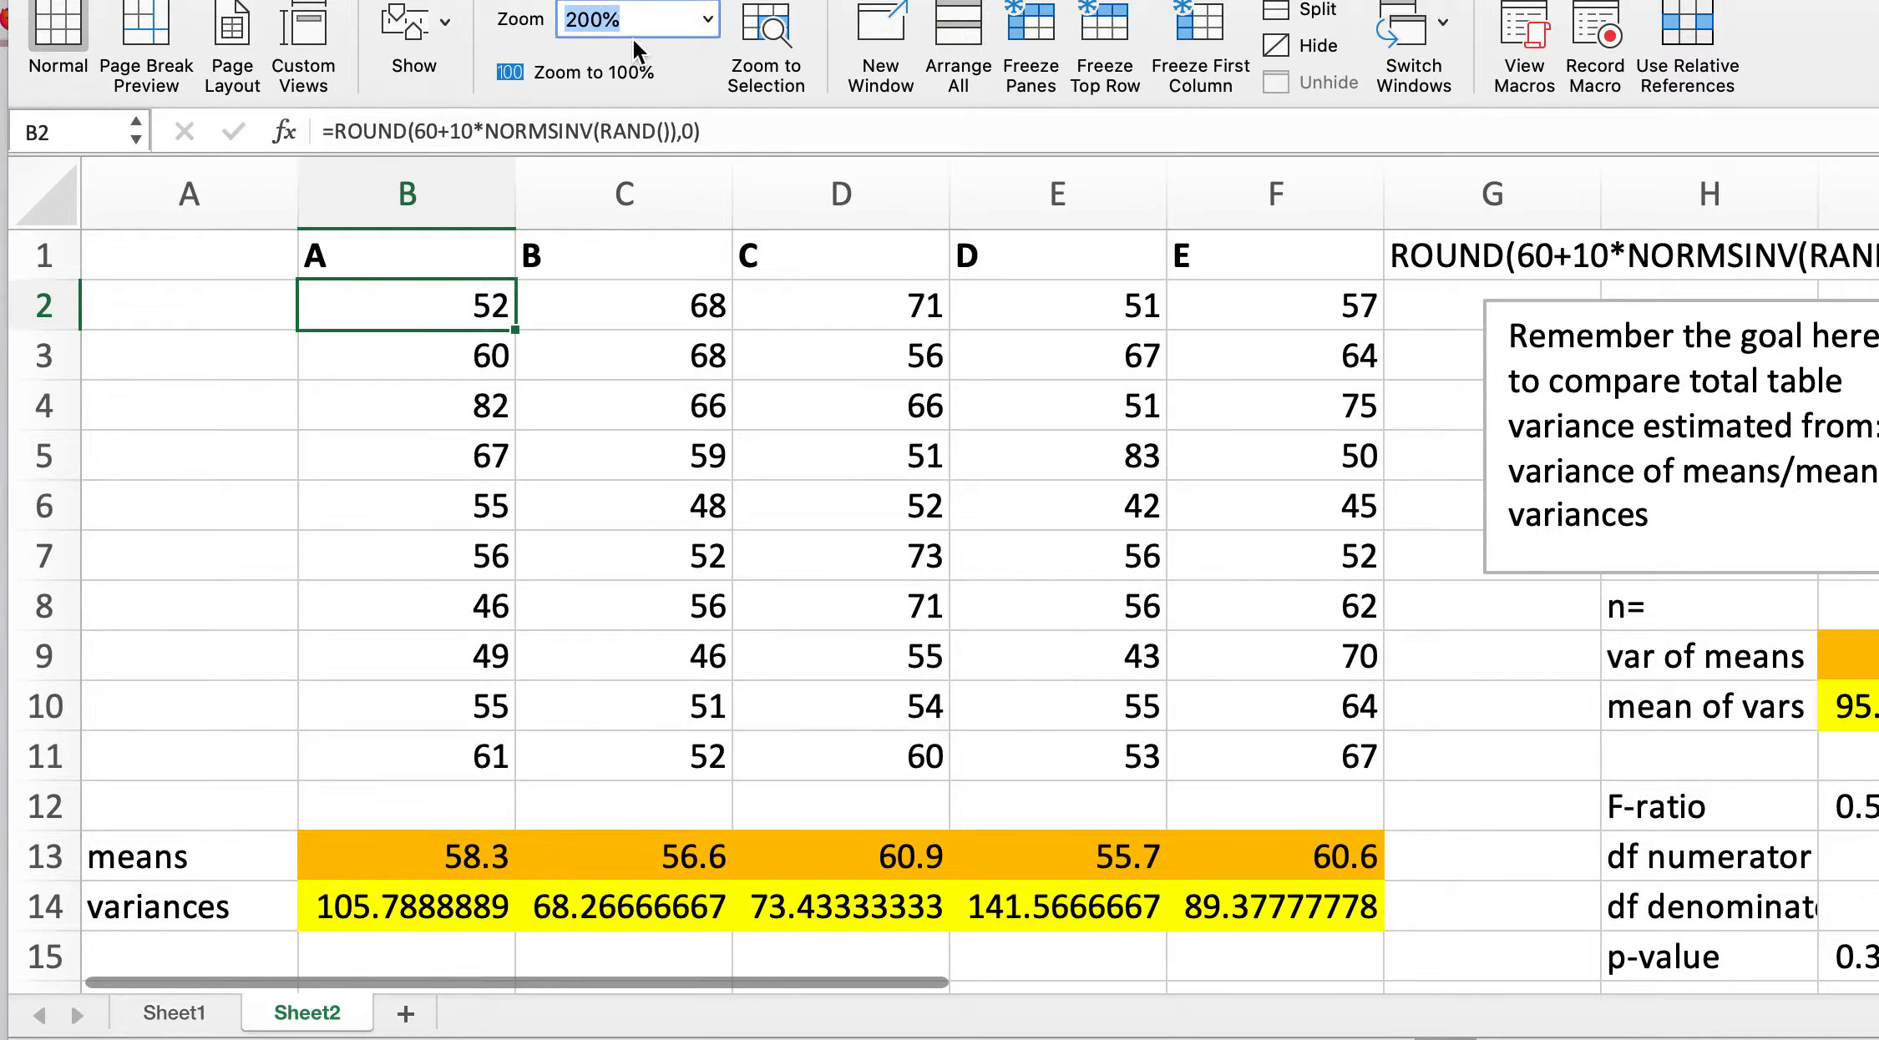
type("175")
key("Return")
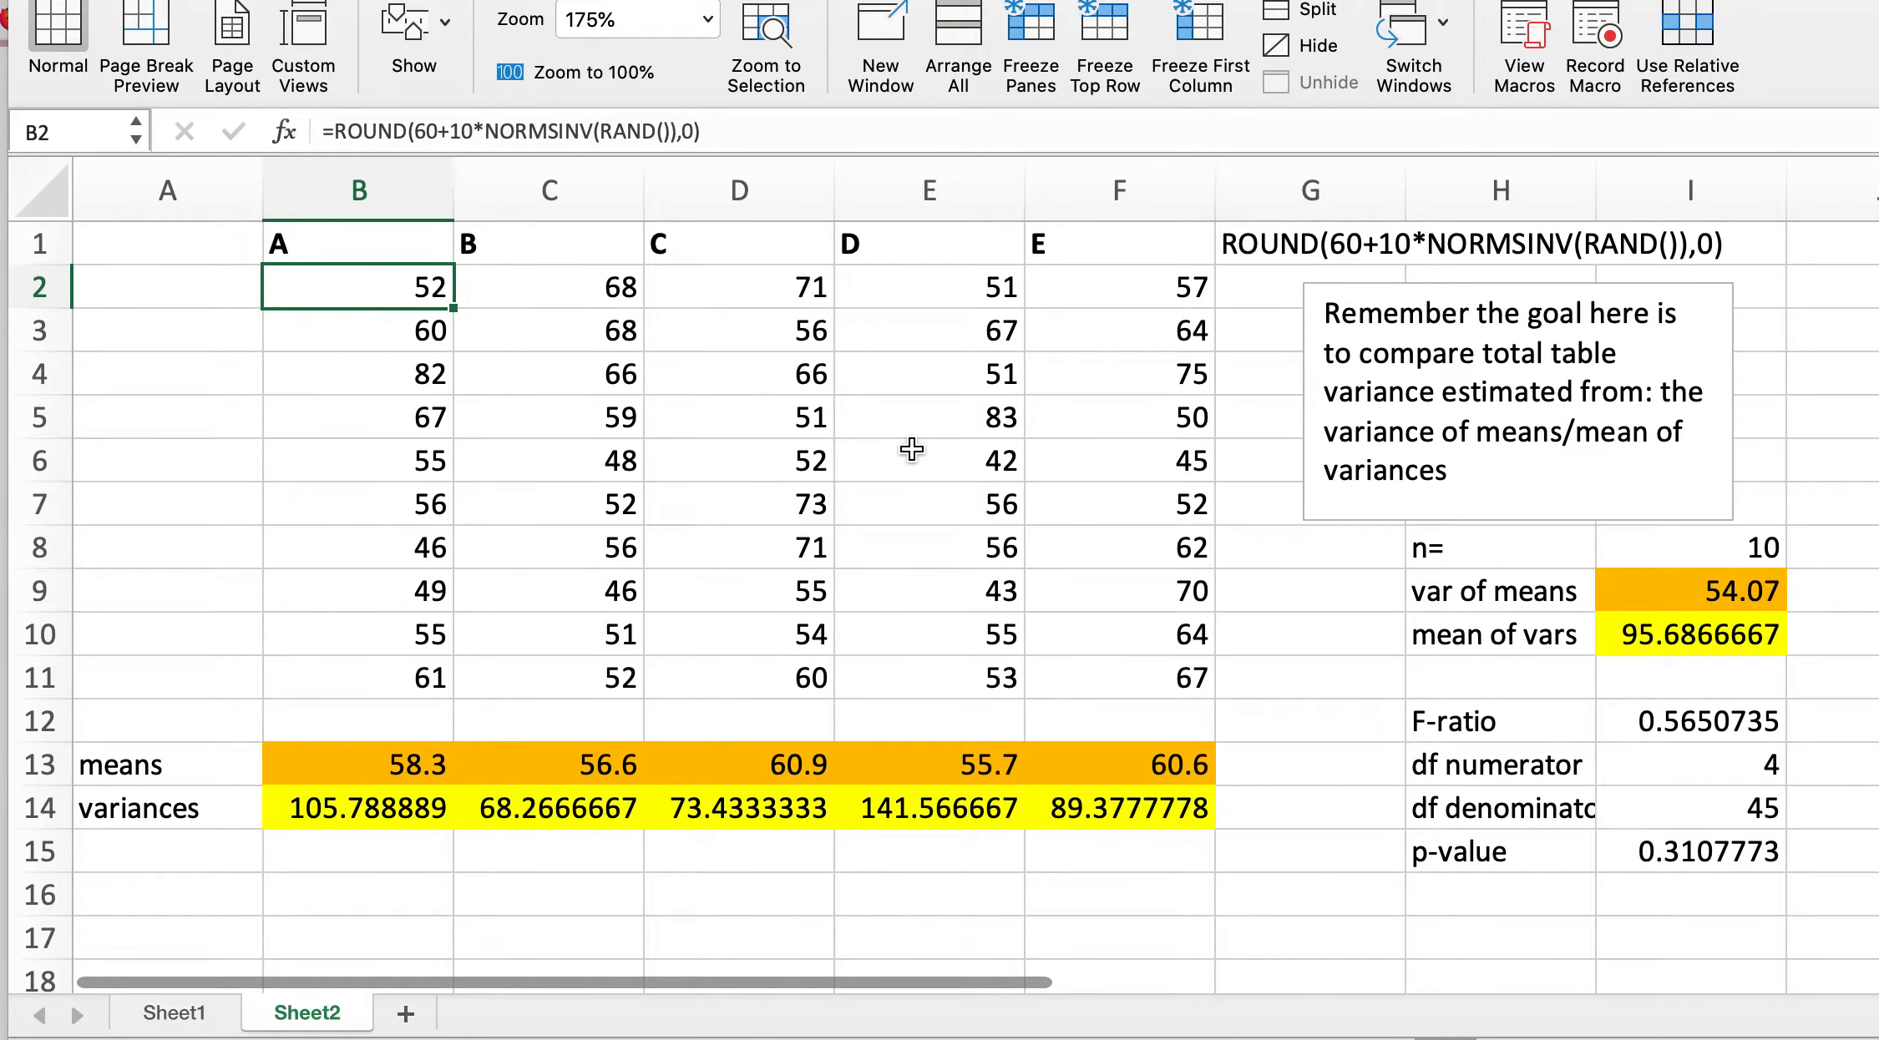
Step: Examine the note box, the column G header and the summary labels and values for F-ratio and degrees of freedom
left_click(1500, 434)
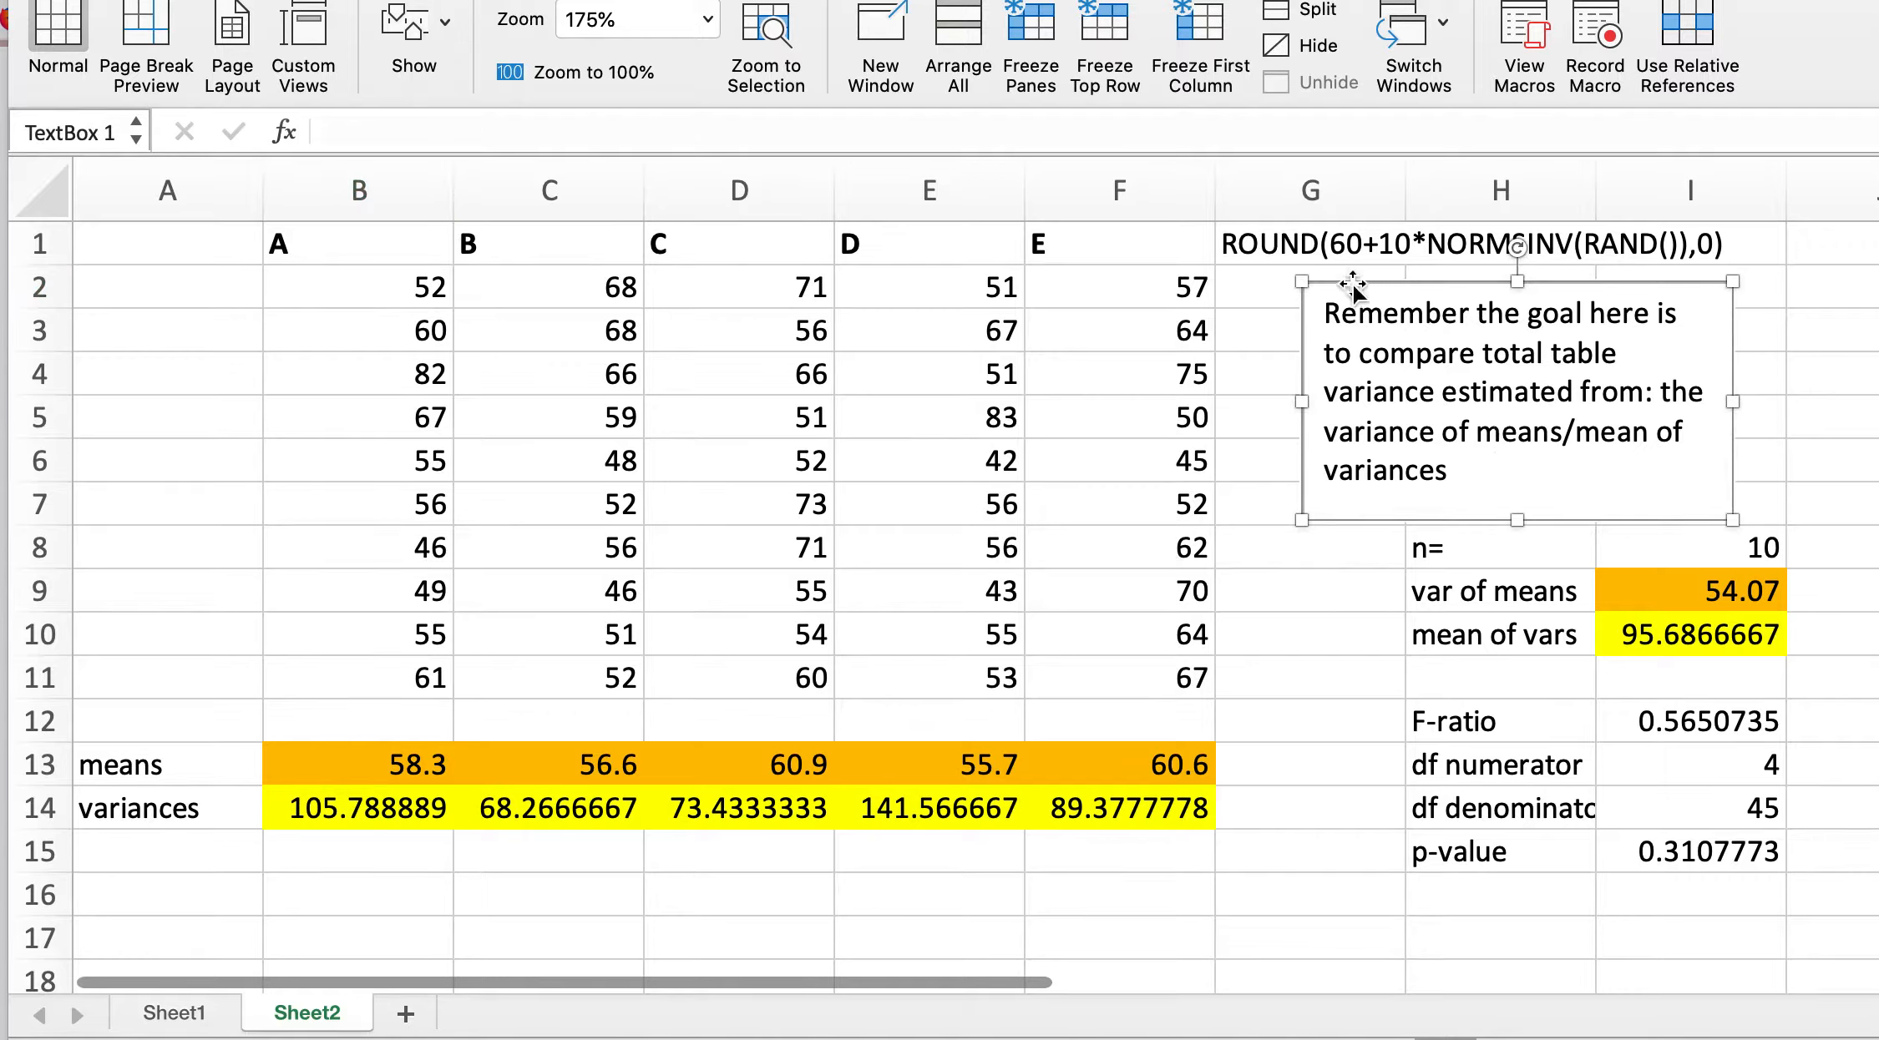
left_click(1323, 253)
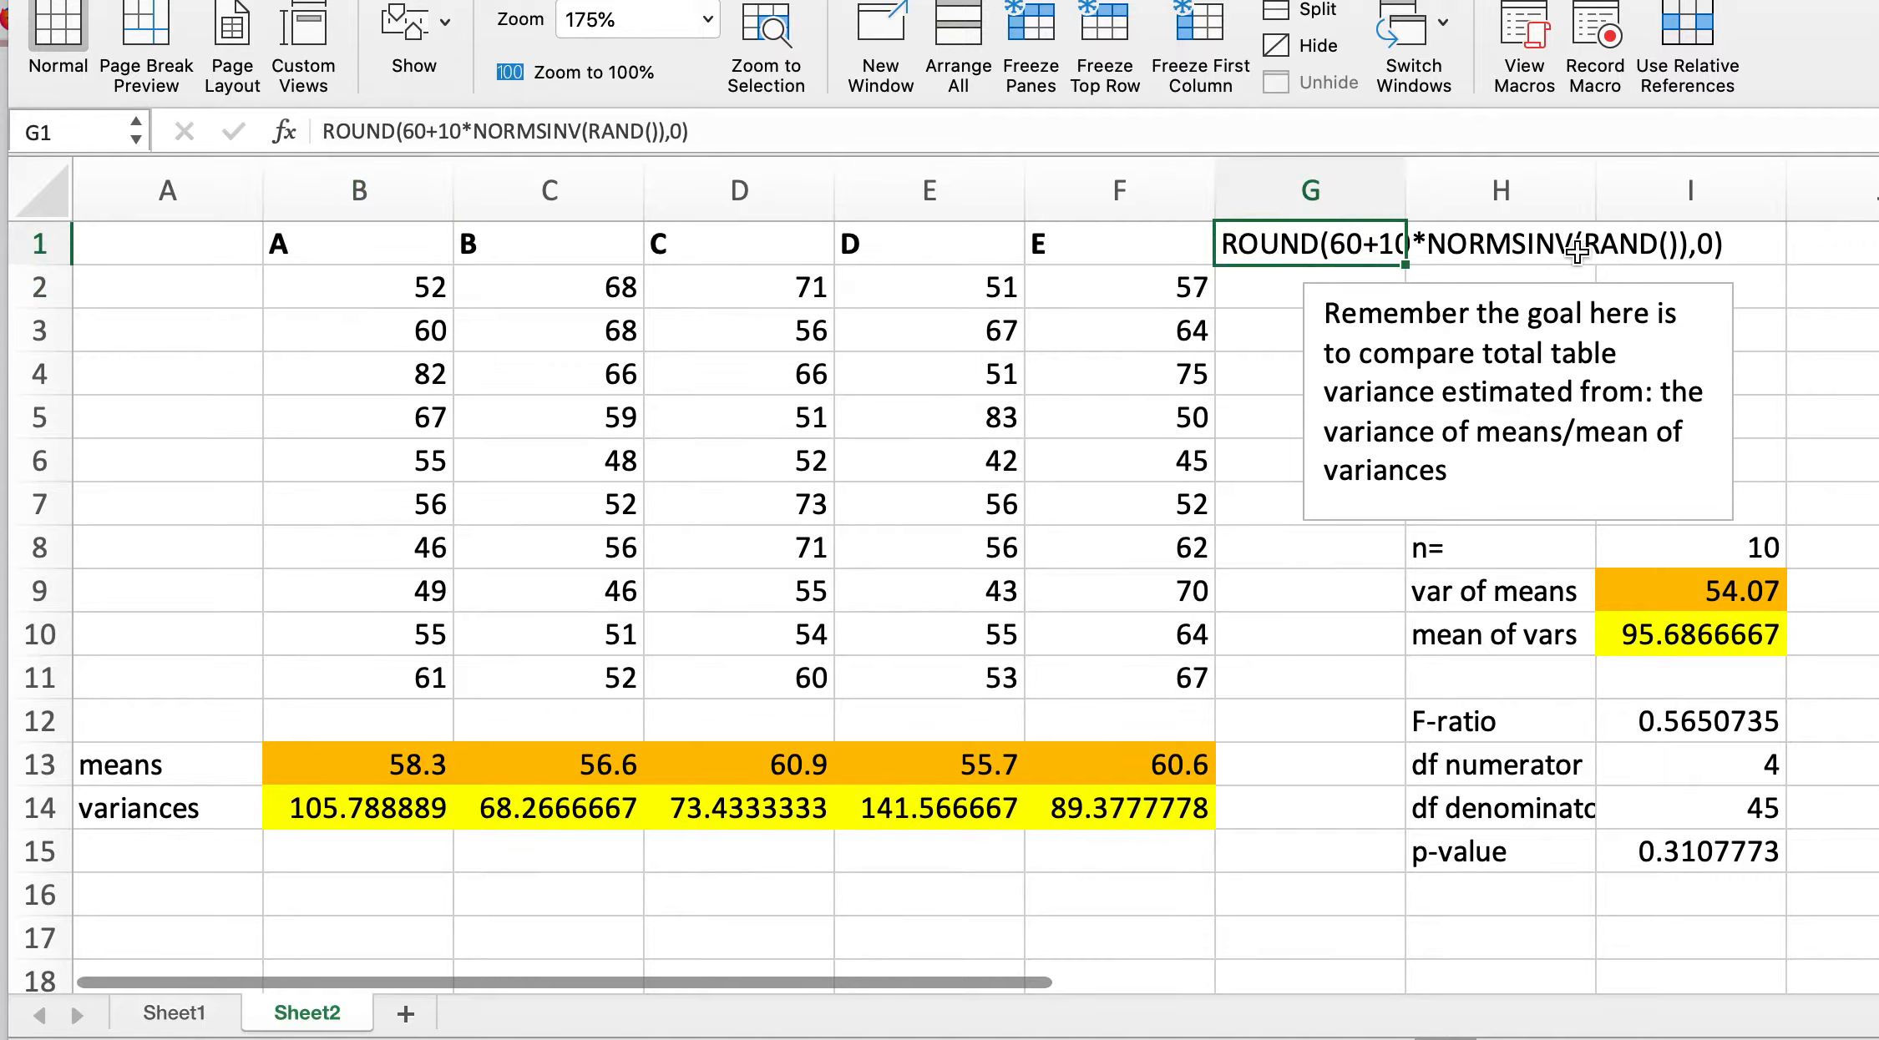
left_click(1499, 551)
left_click(1618, 553)
left_click(1521, 592)
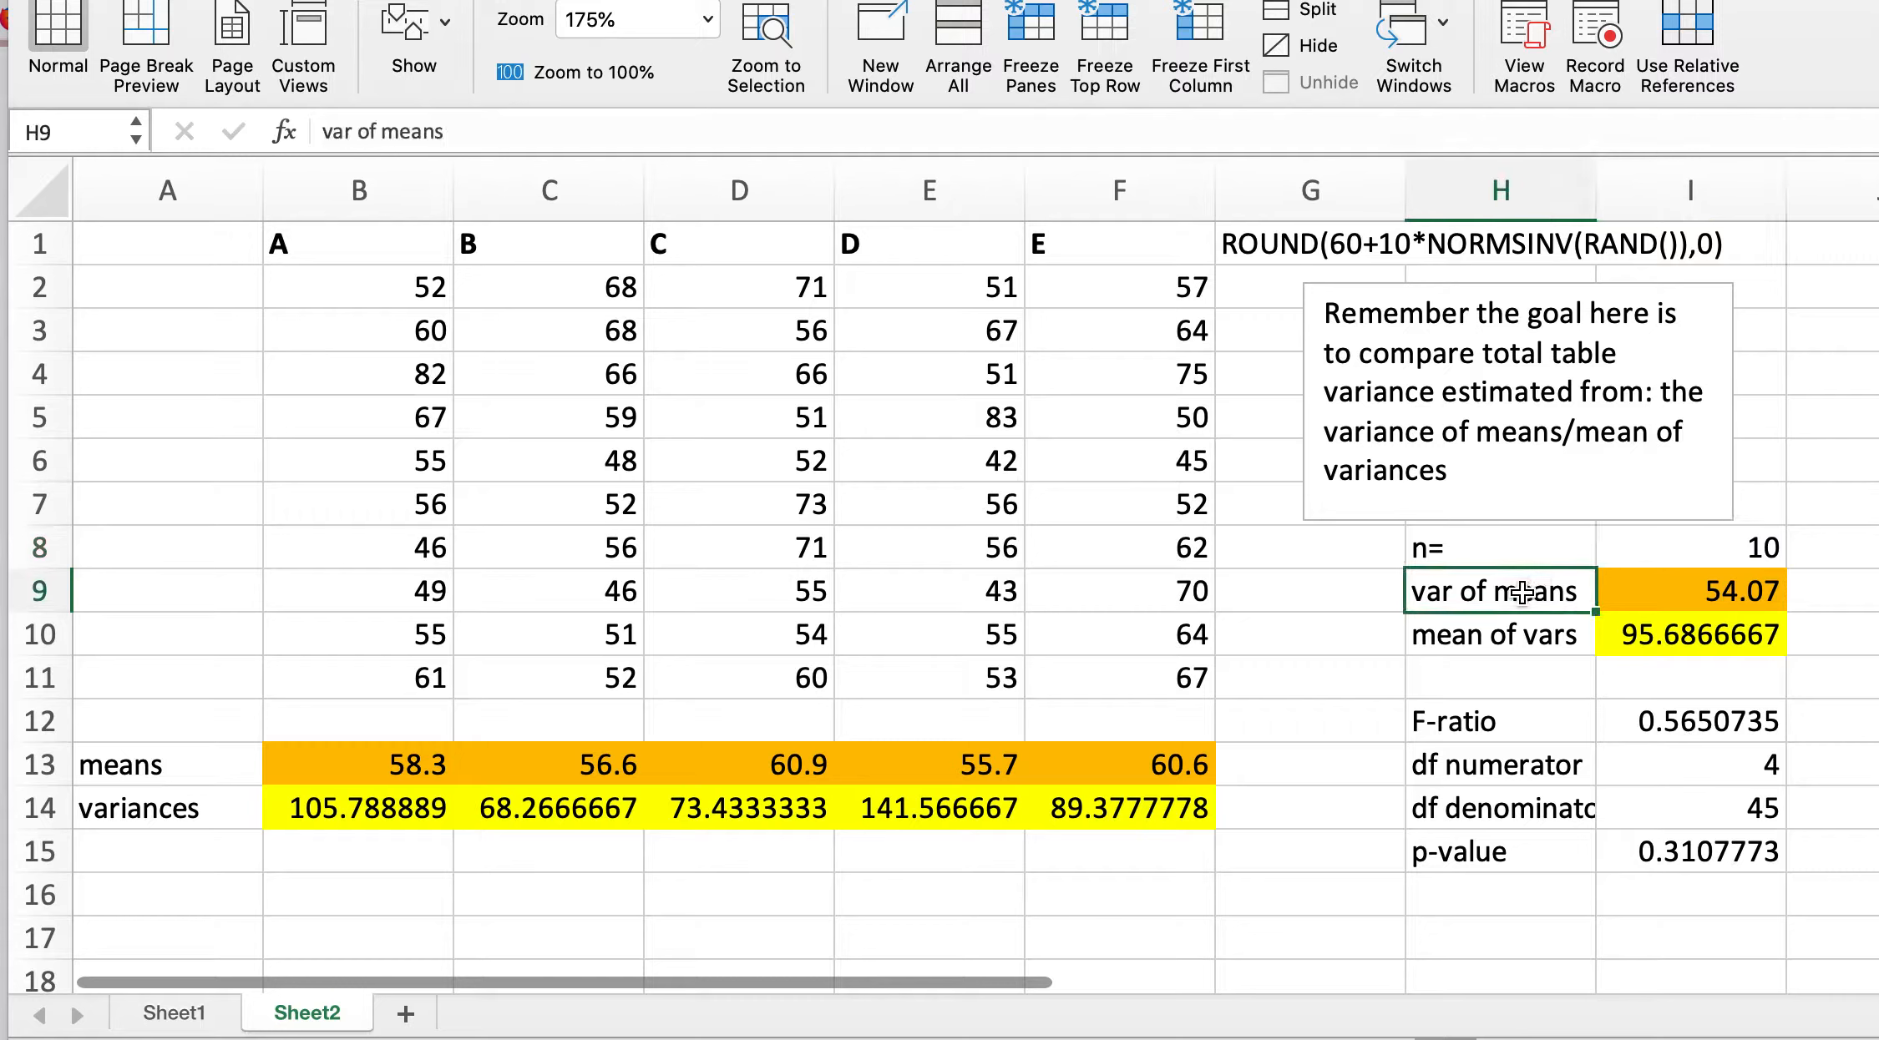
left_click(1523, 638)
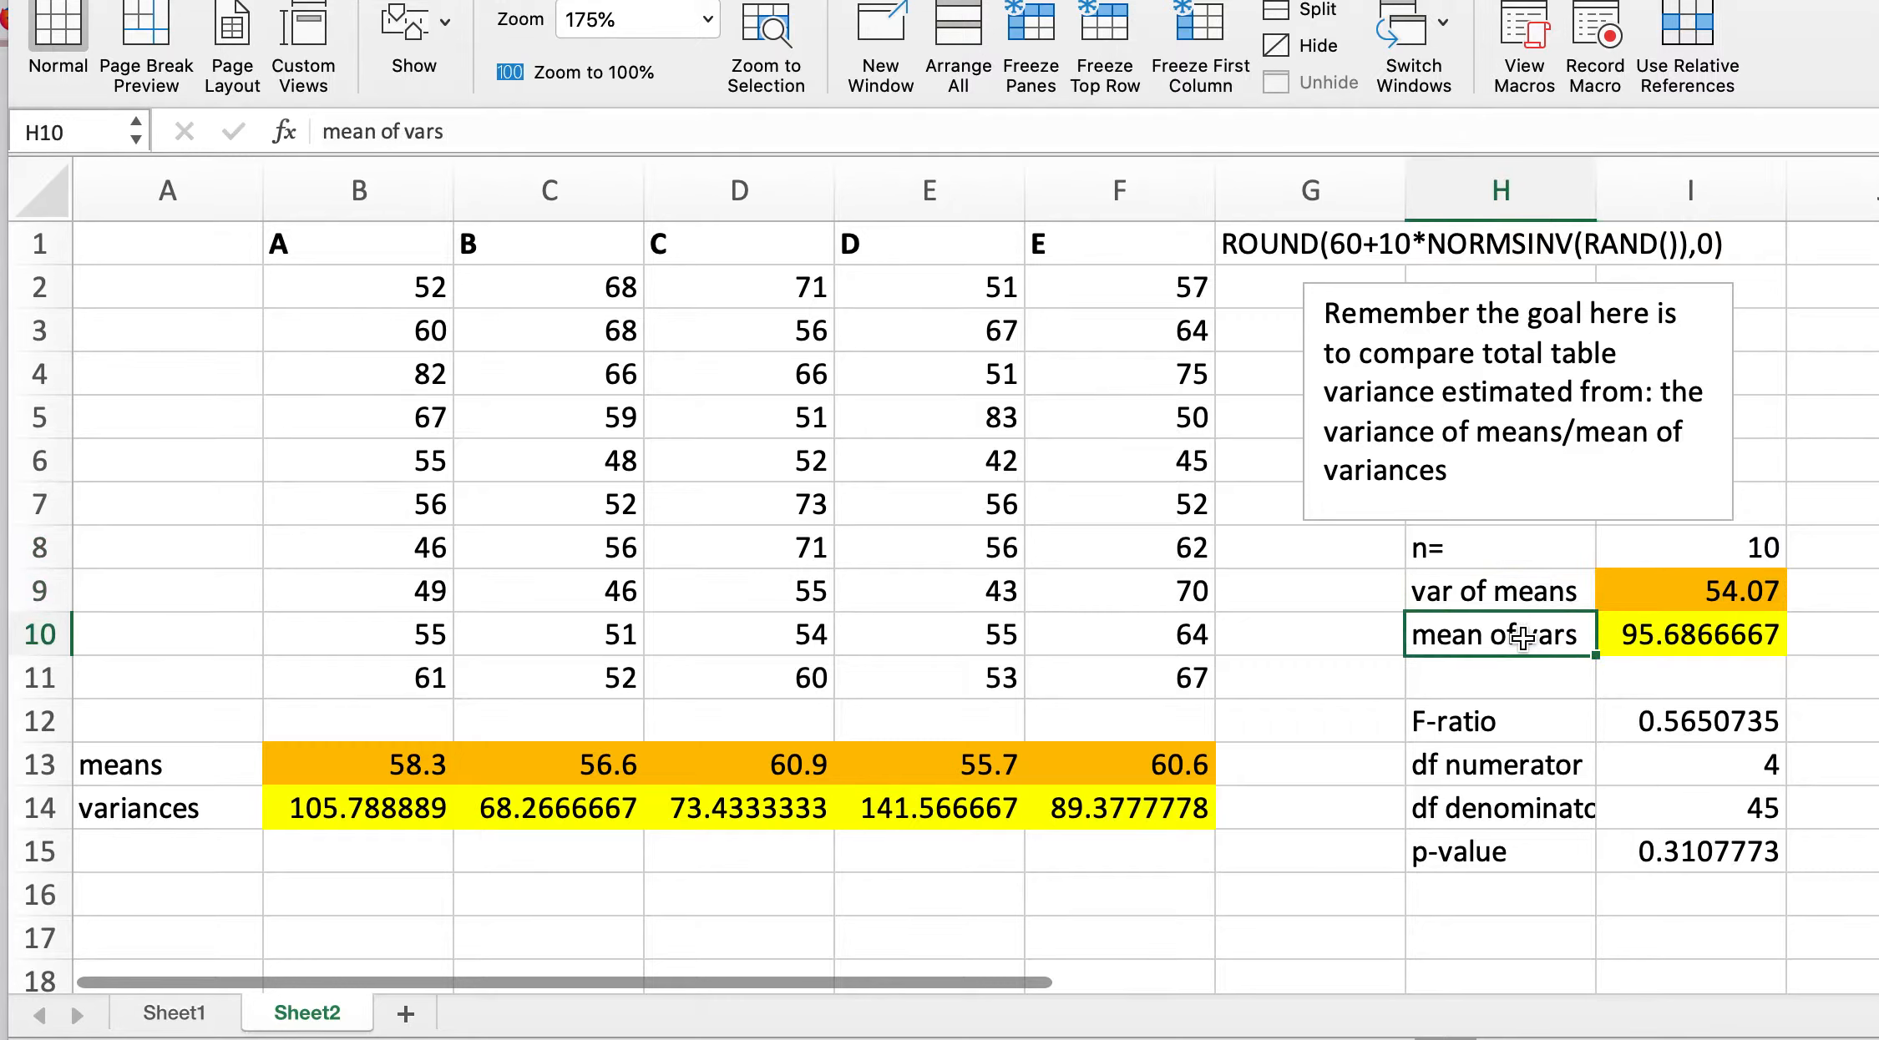
left_click(1533, 723)
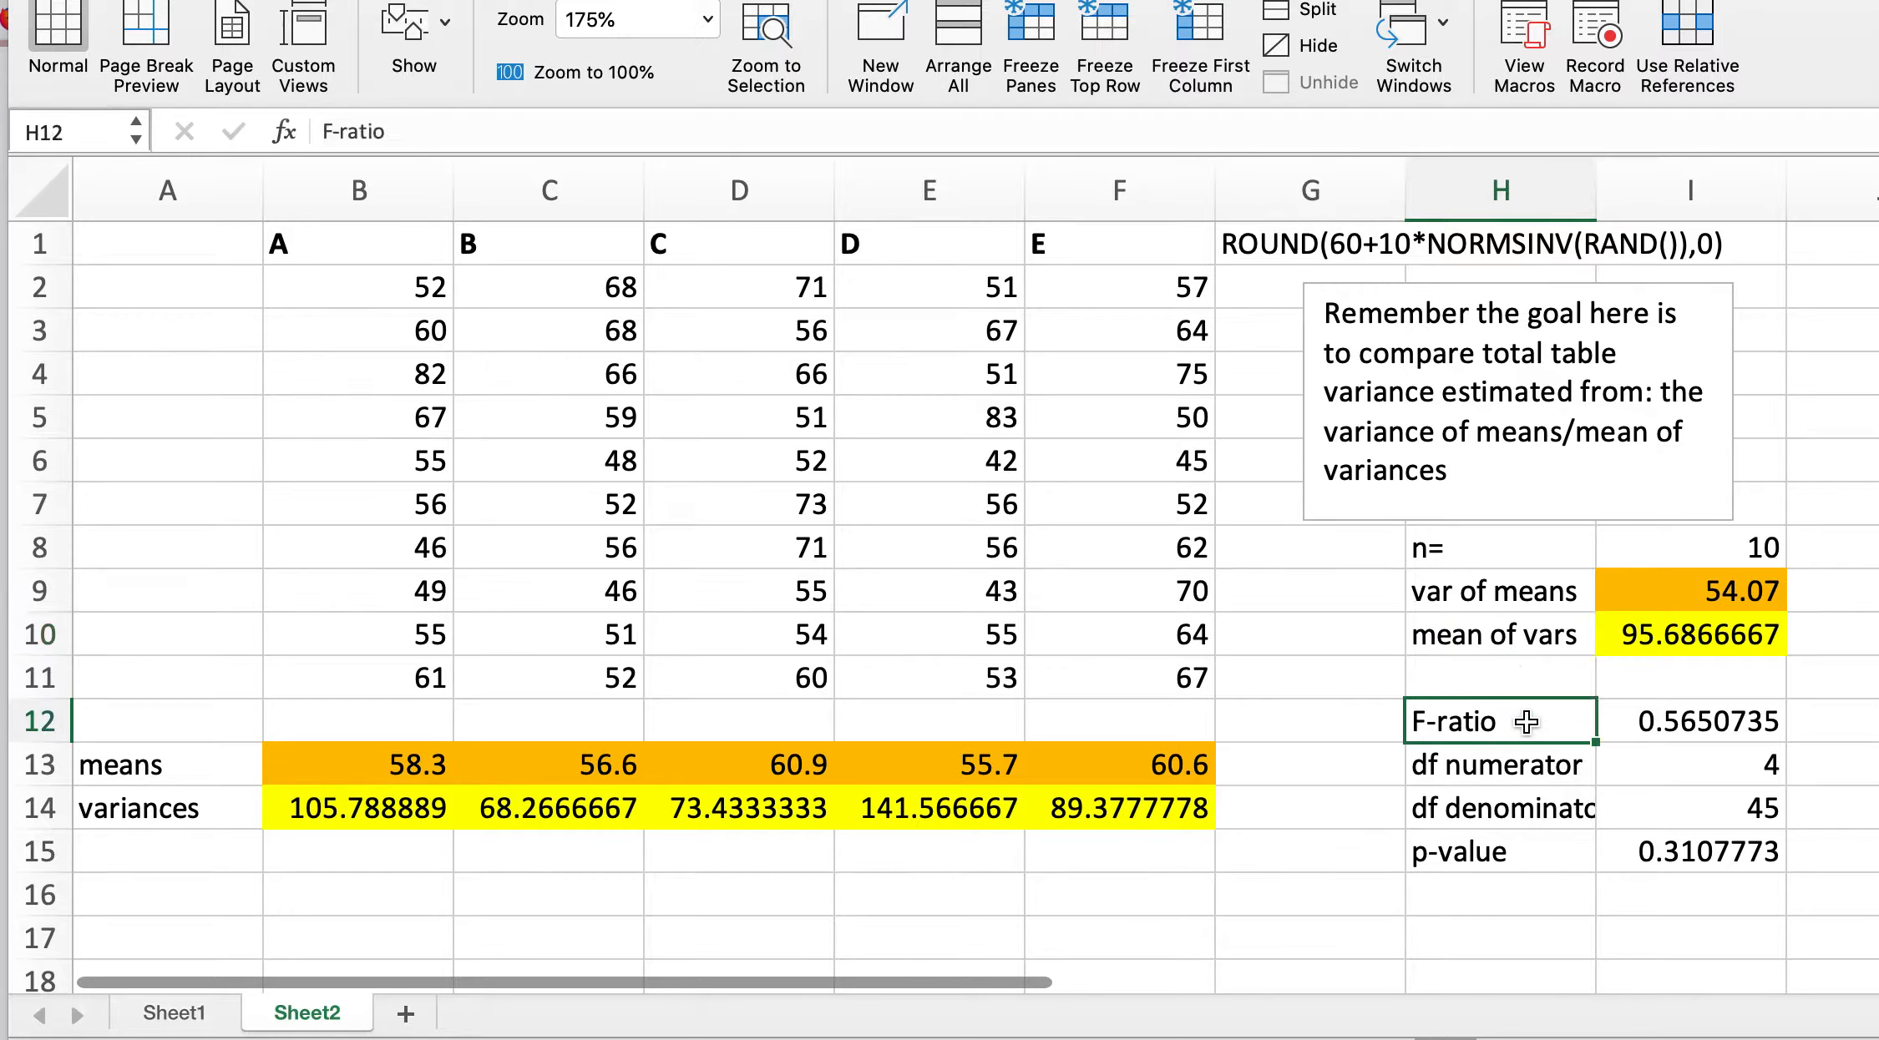
left_click(1560, 788)
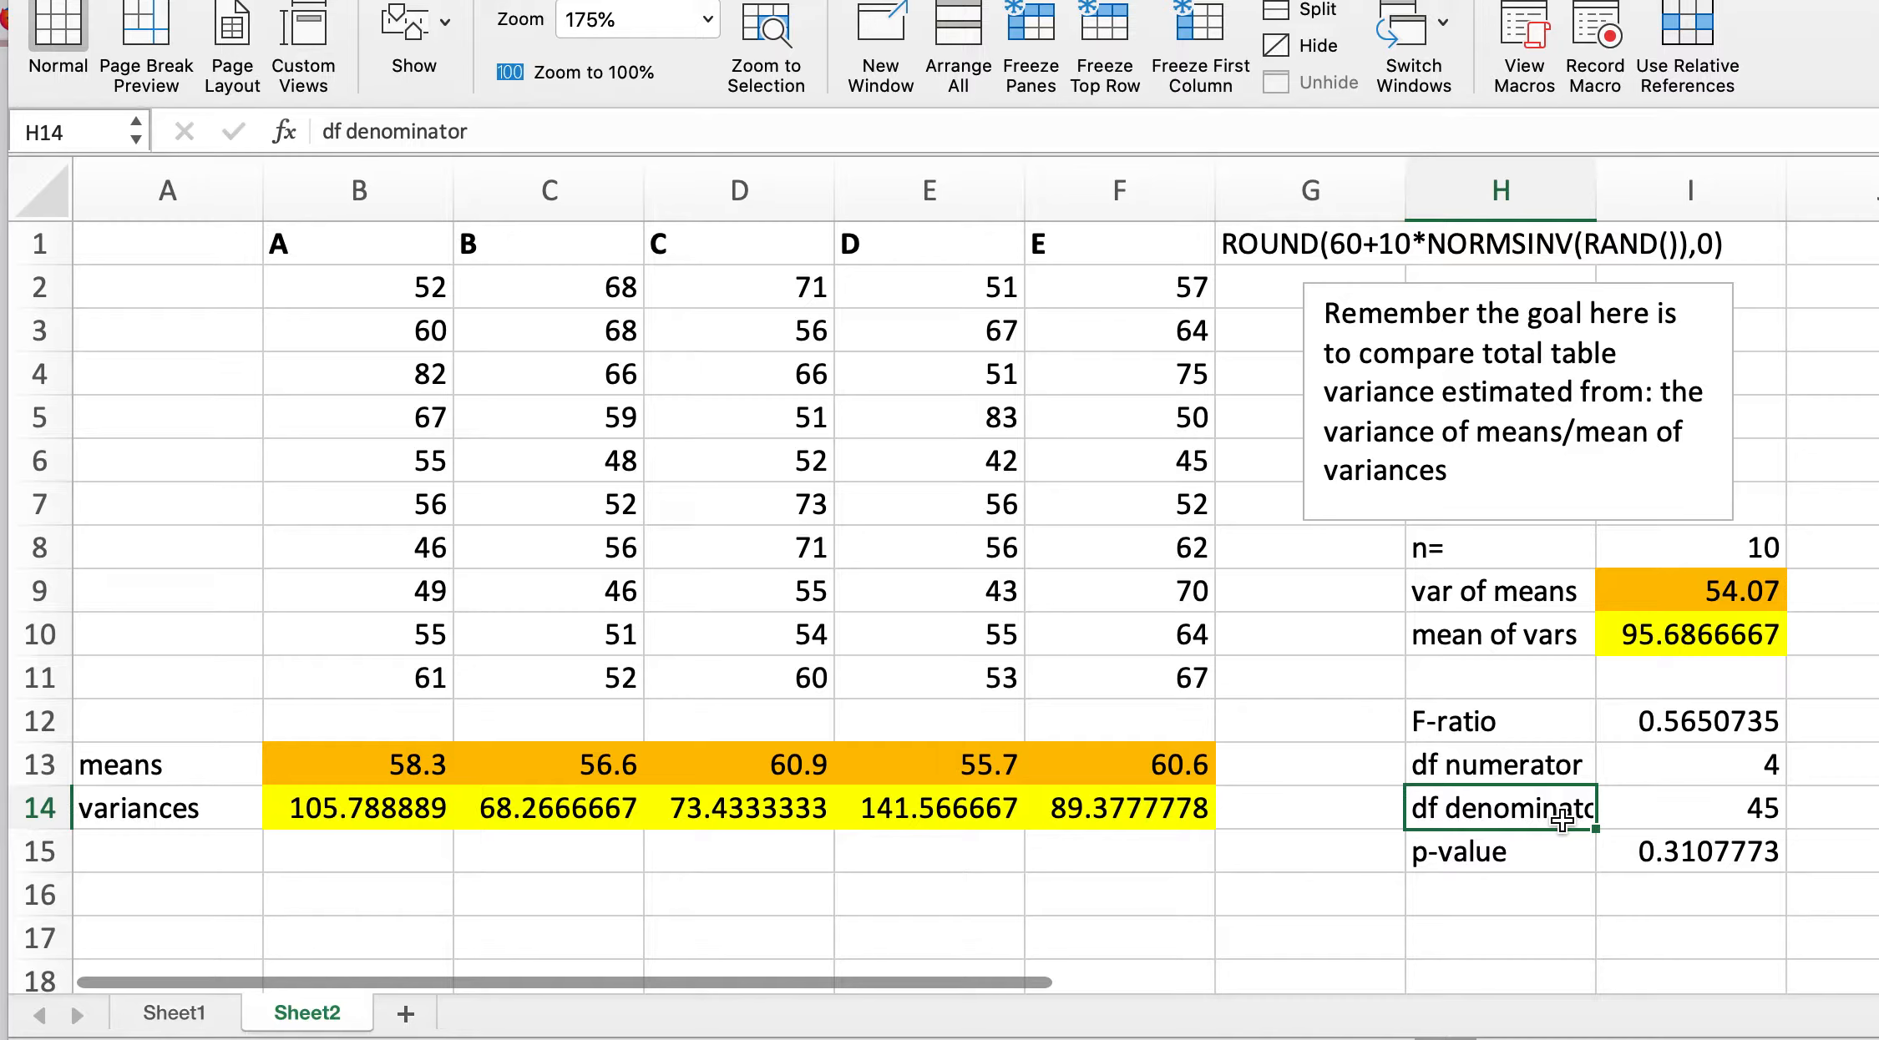
left_click(1553, 869)
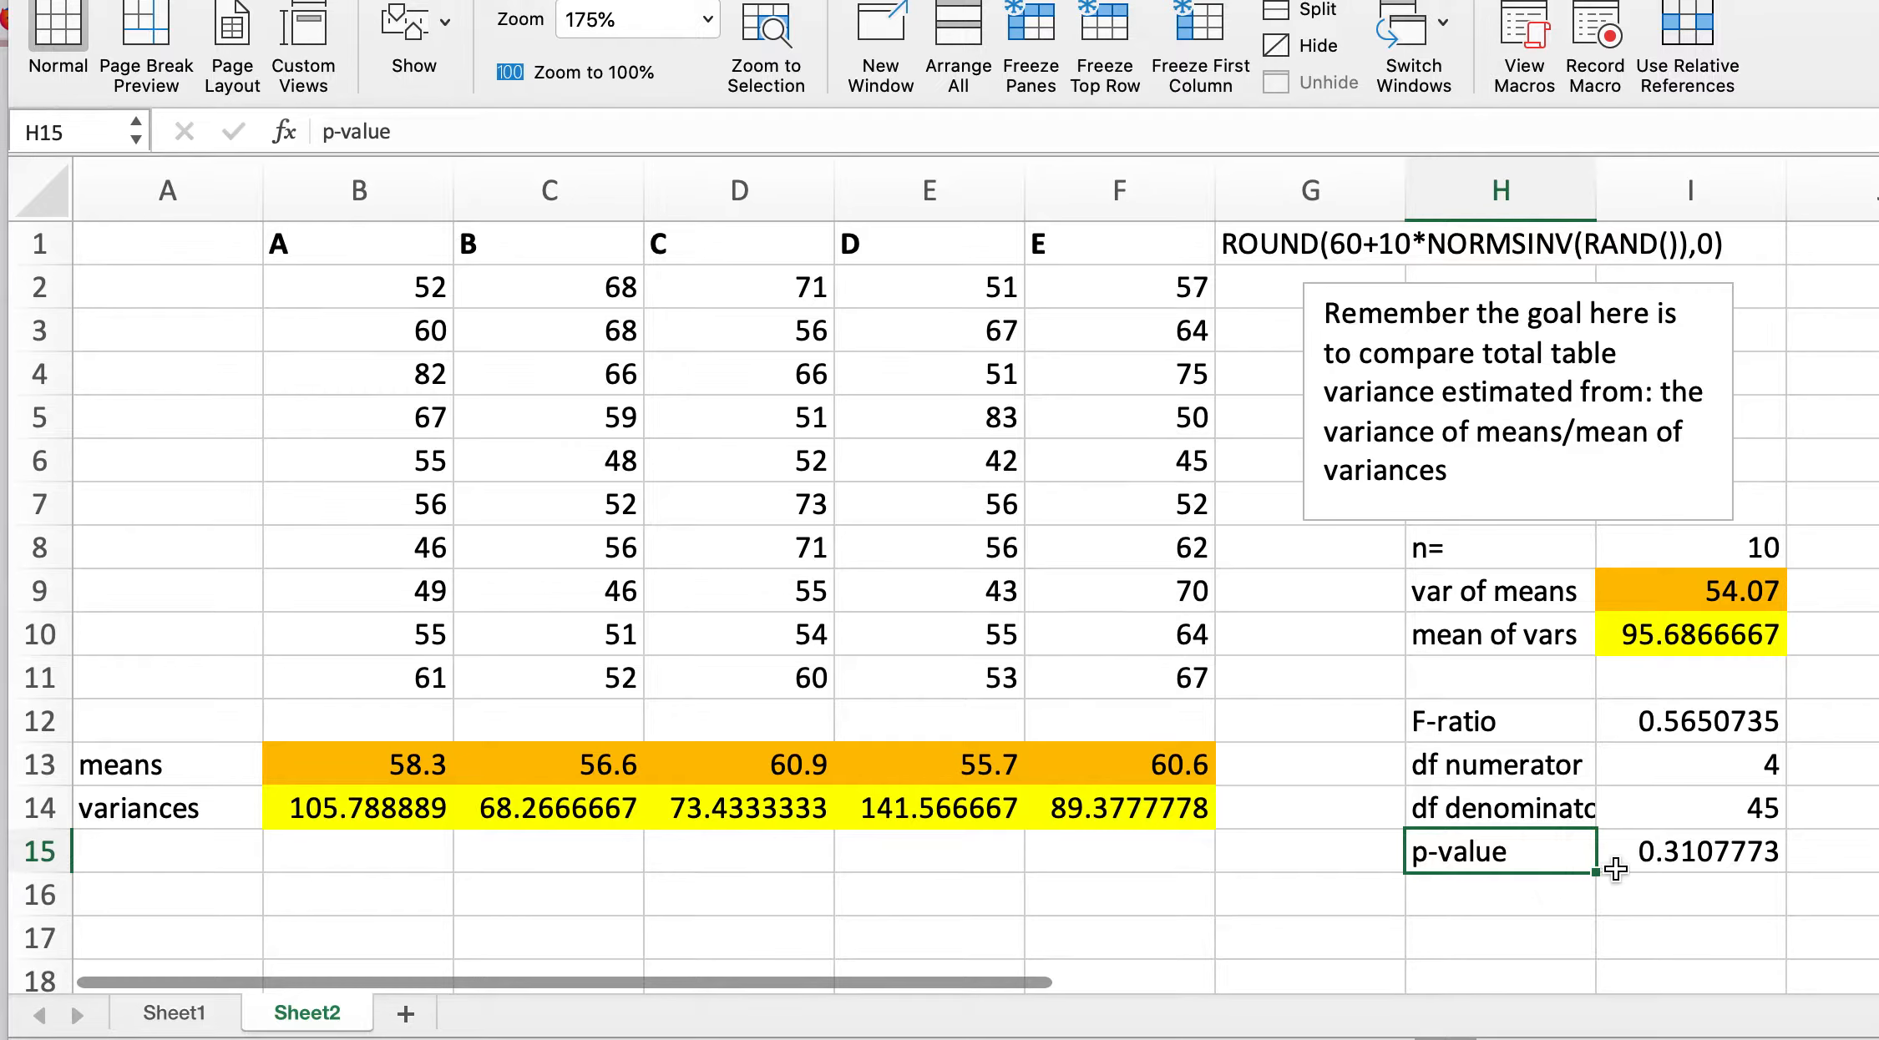
left_click(1685, 725)
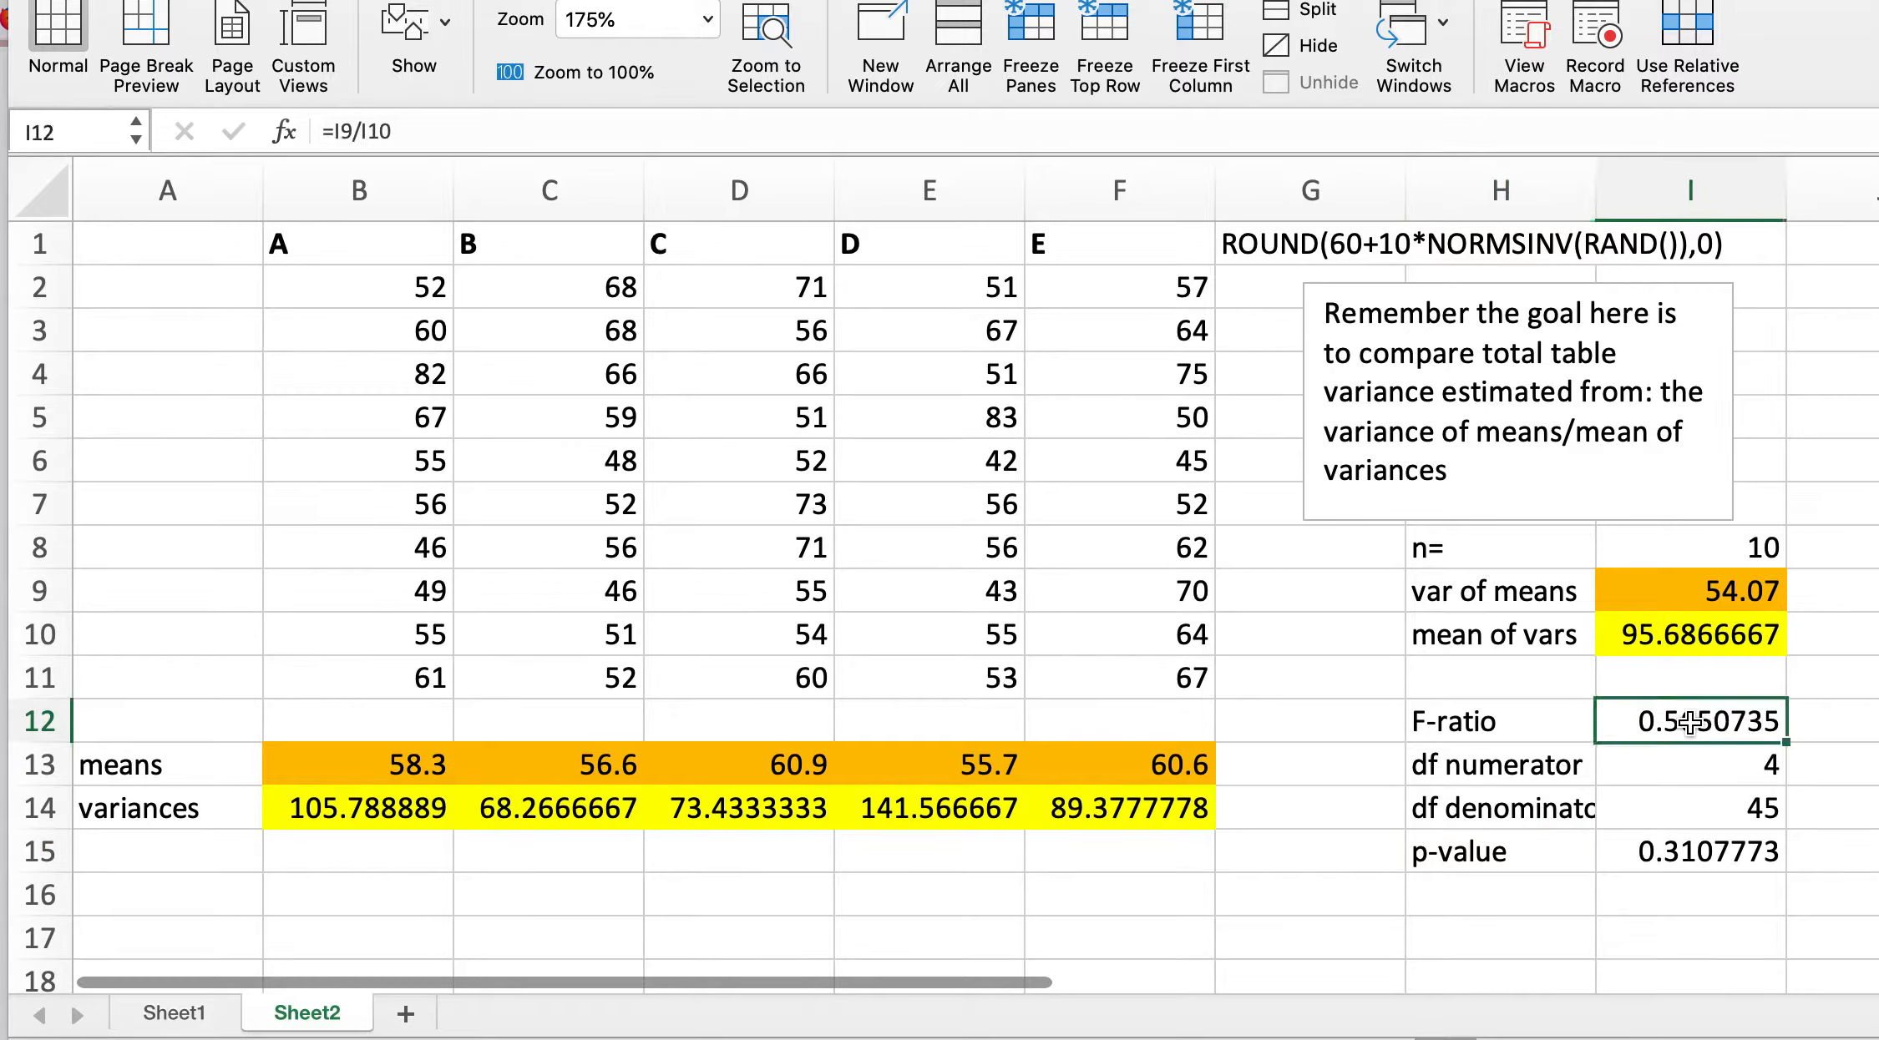
left_click(1686, 769)
left_click(1689, 808)
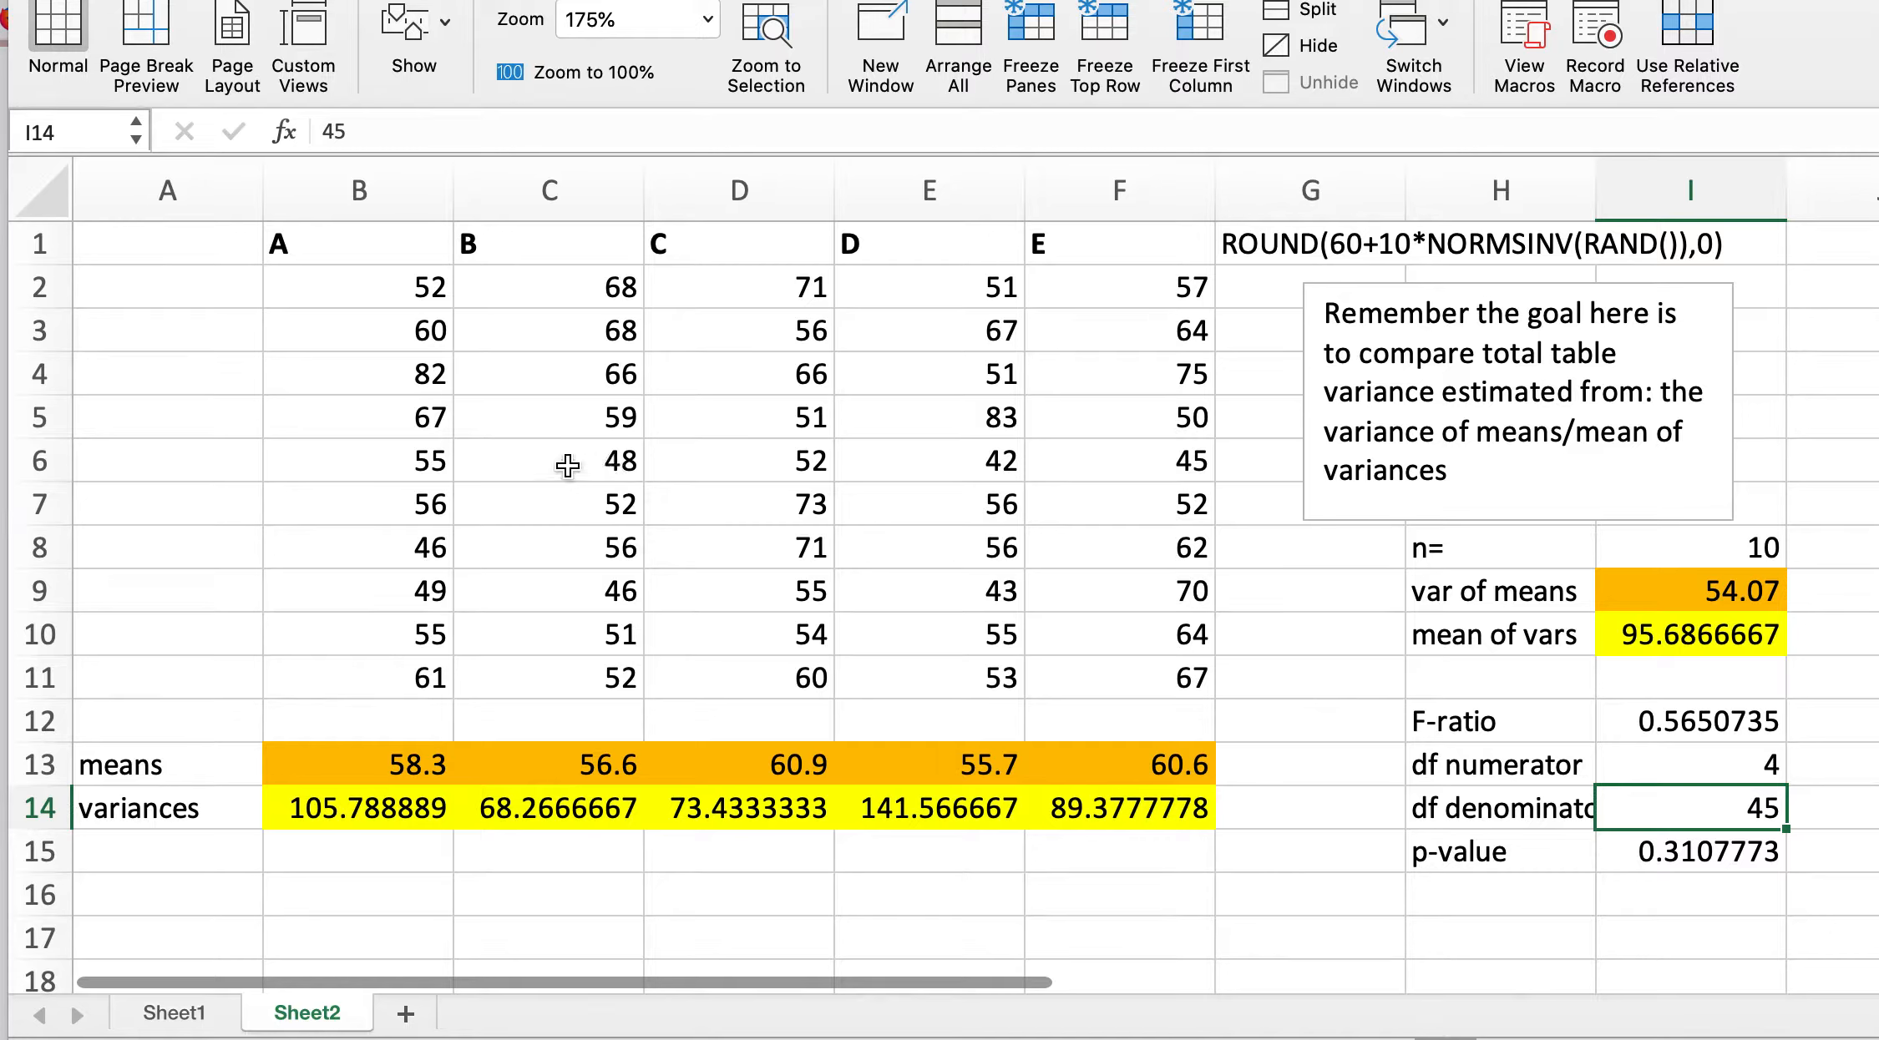
Step: Edit cell B2's formula so the mean is 50: =ROUND(50+10*NORMSINV(RAND()),0)
left_click(360, 285)
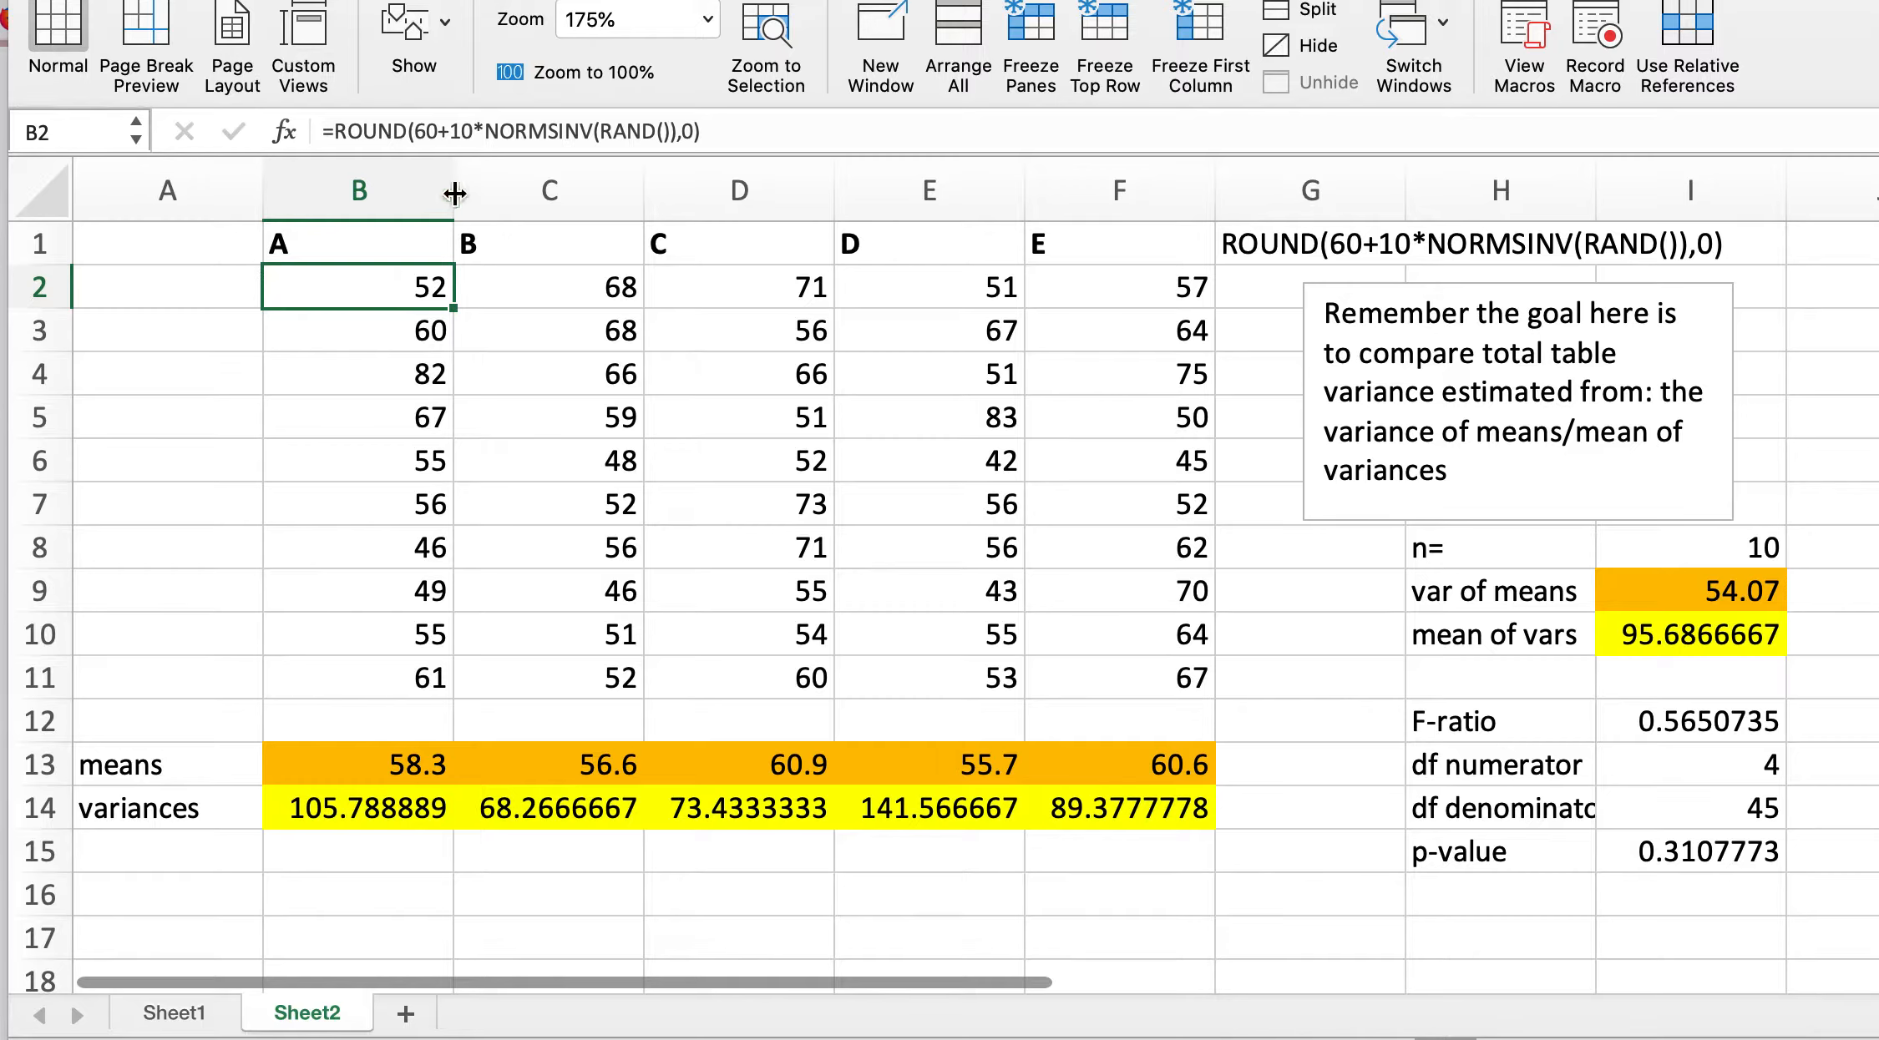
left_click(437, 131)
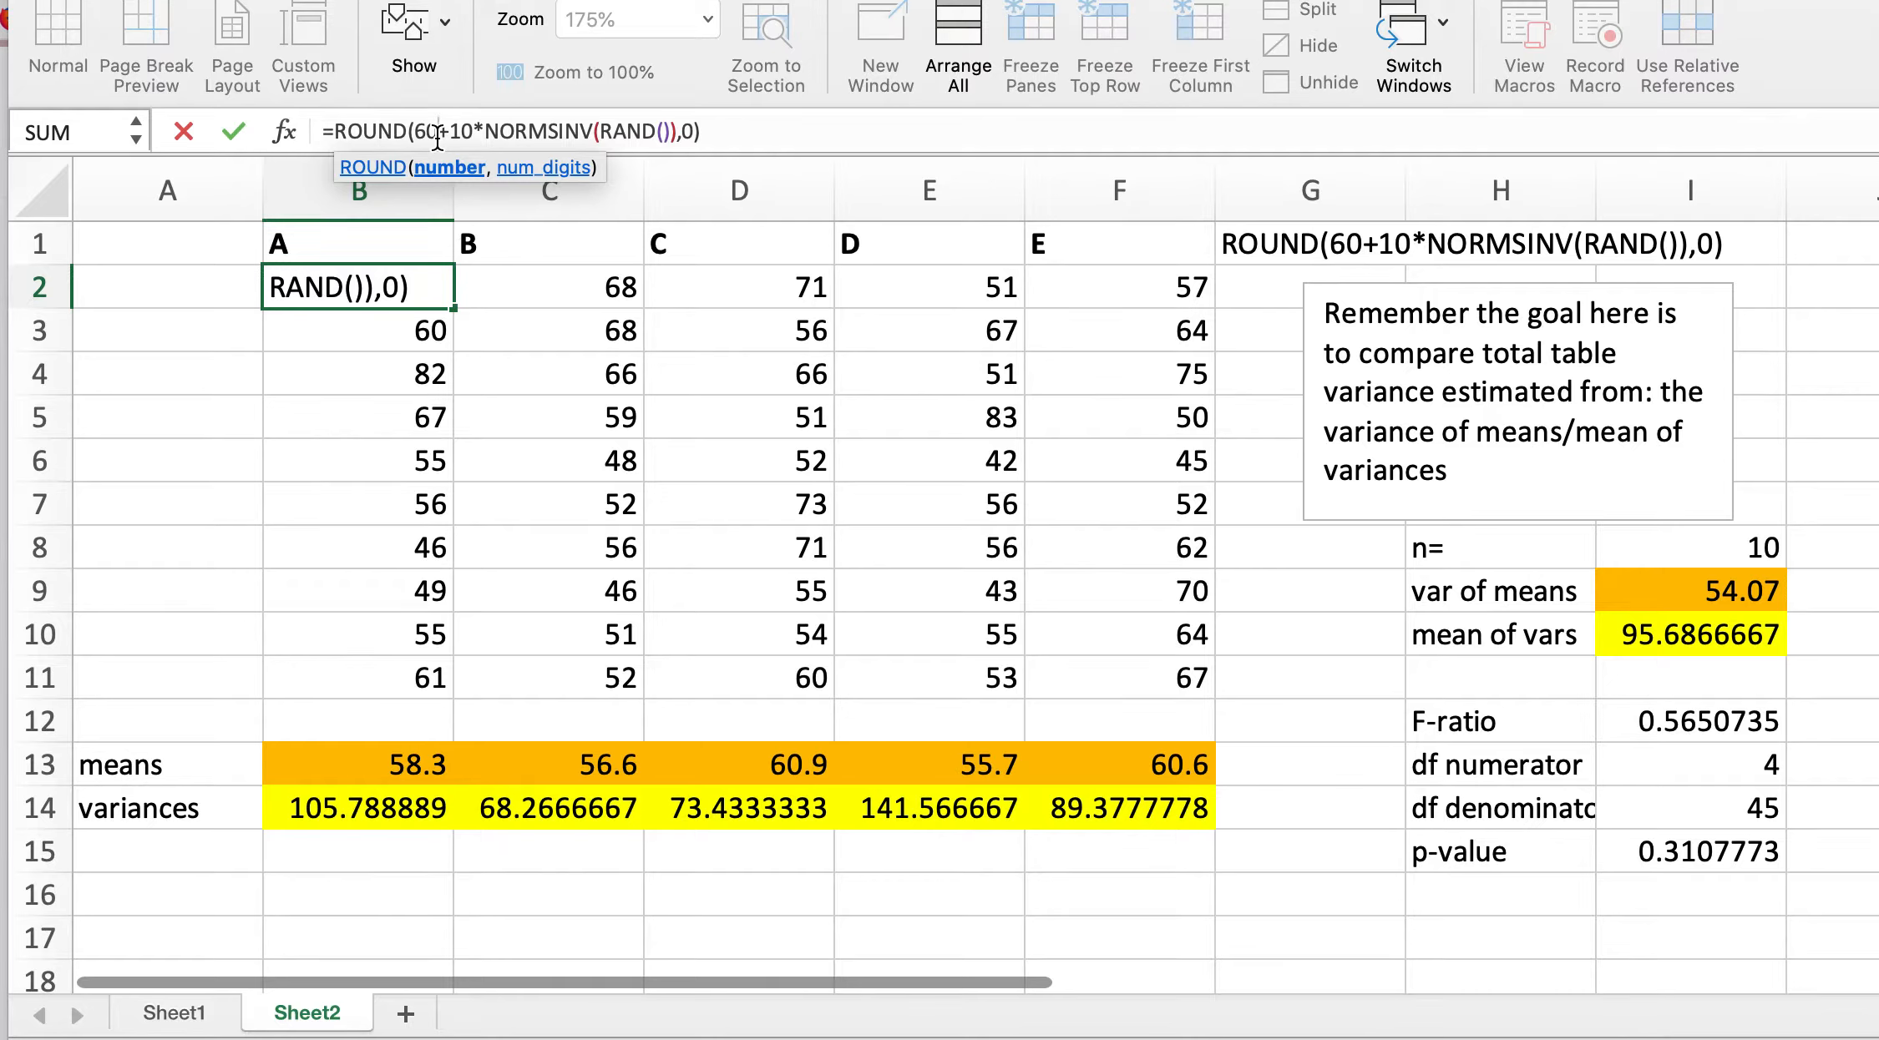
key("BackSpace")
key("BackSpace")
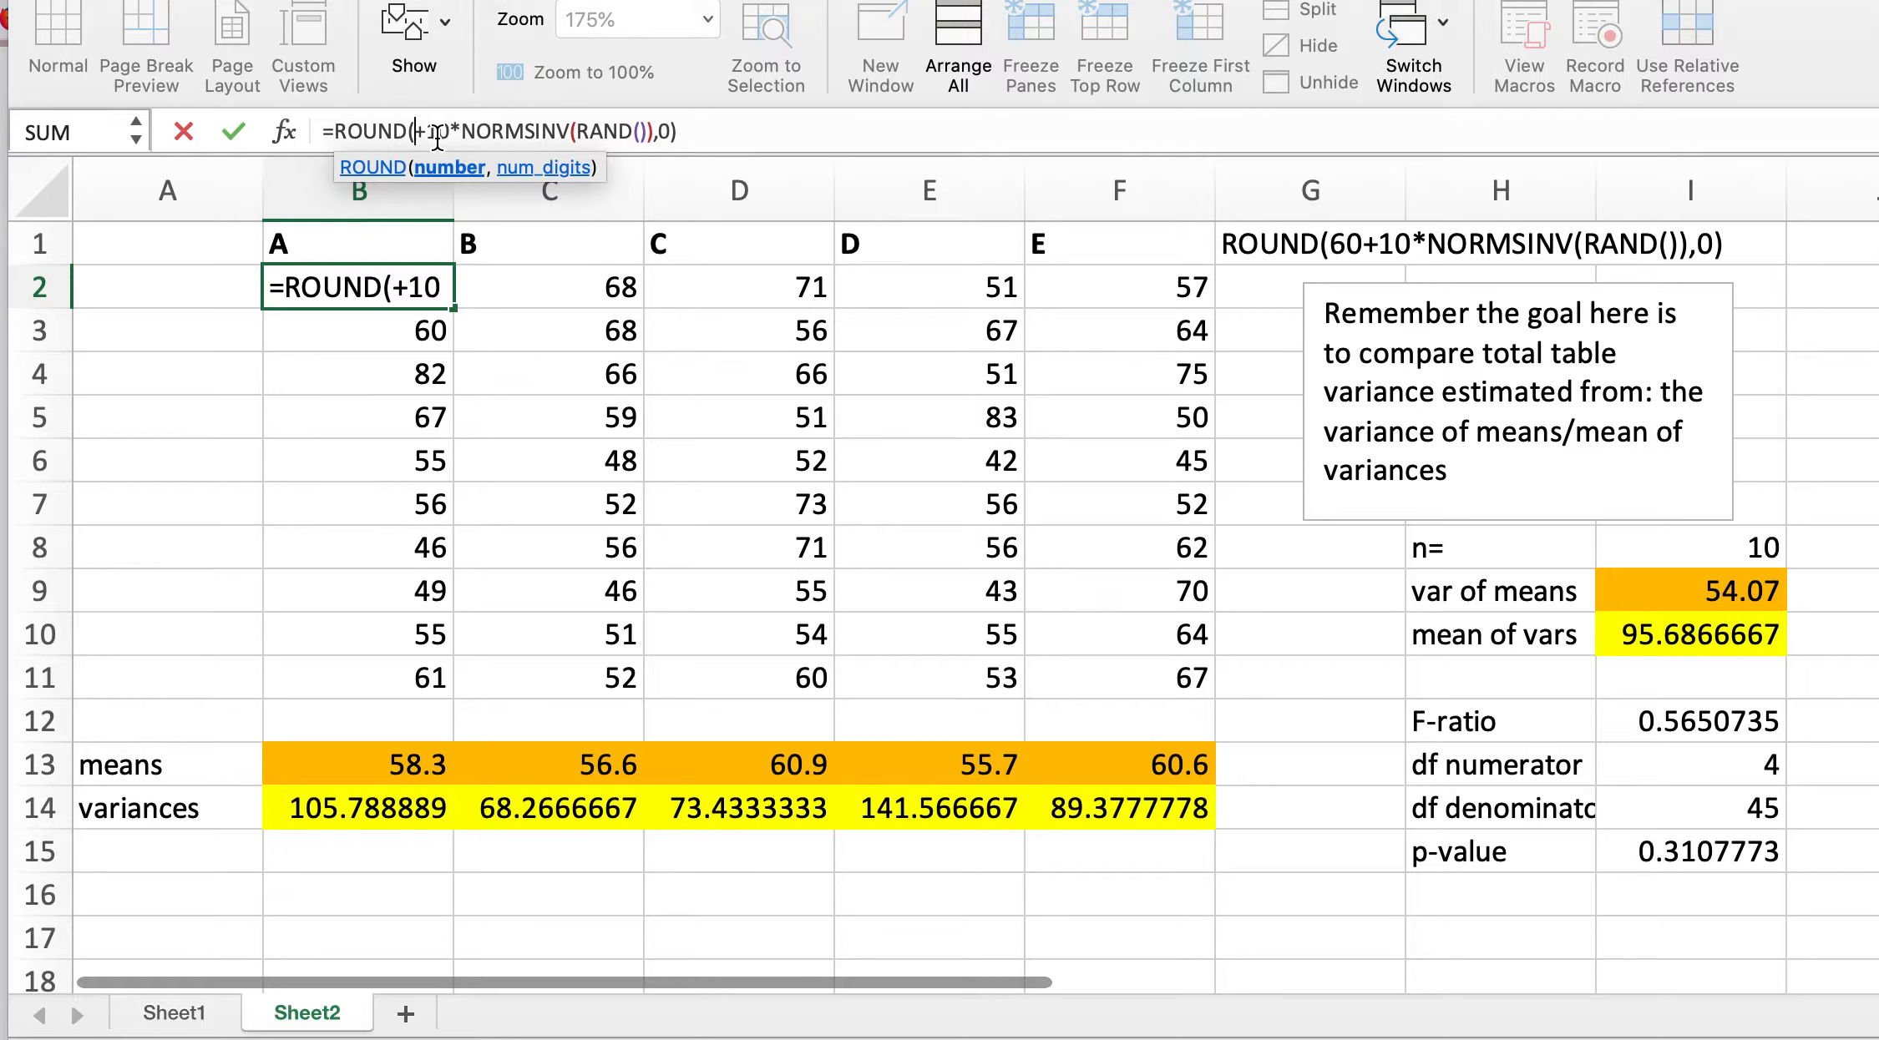
type("50")
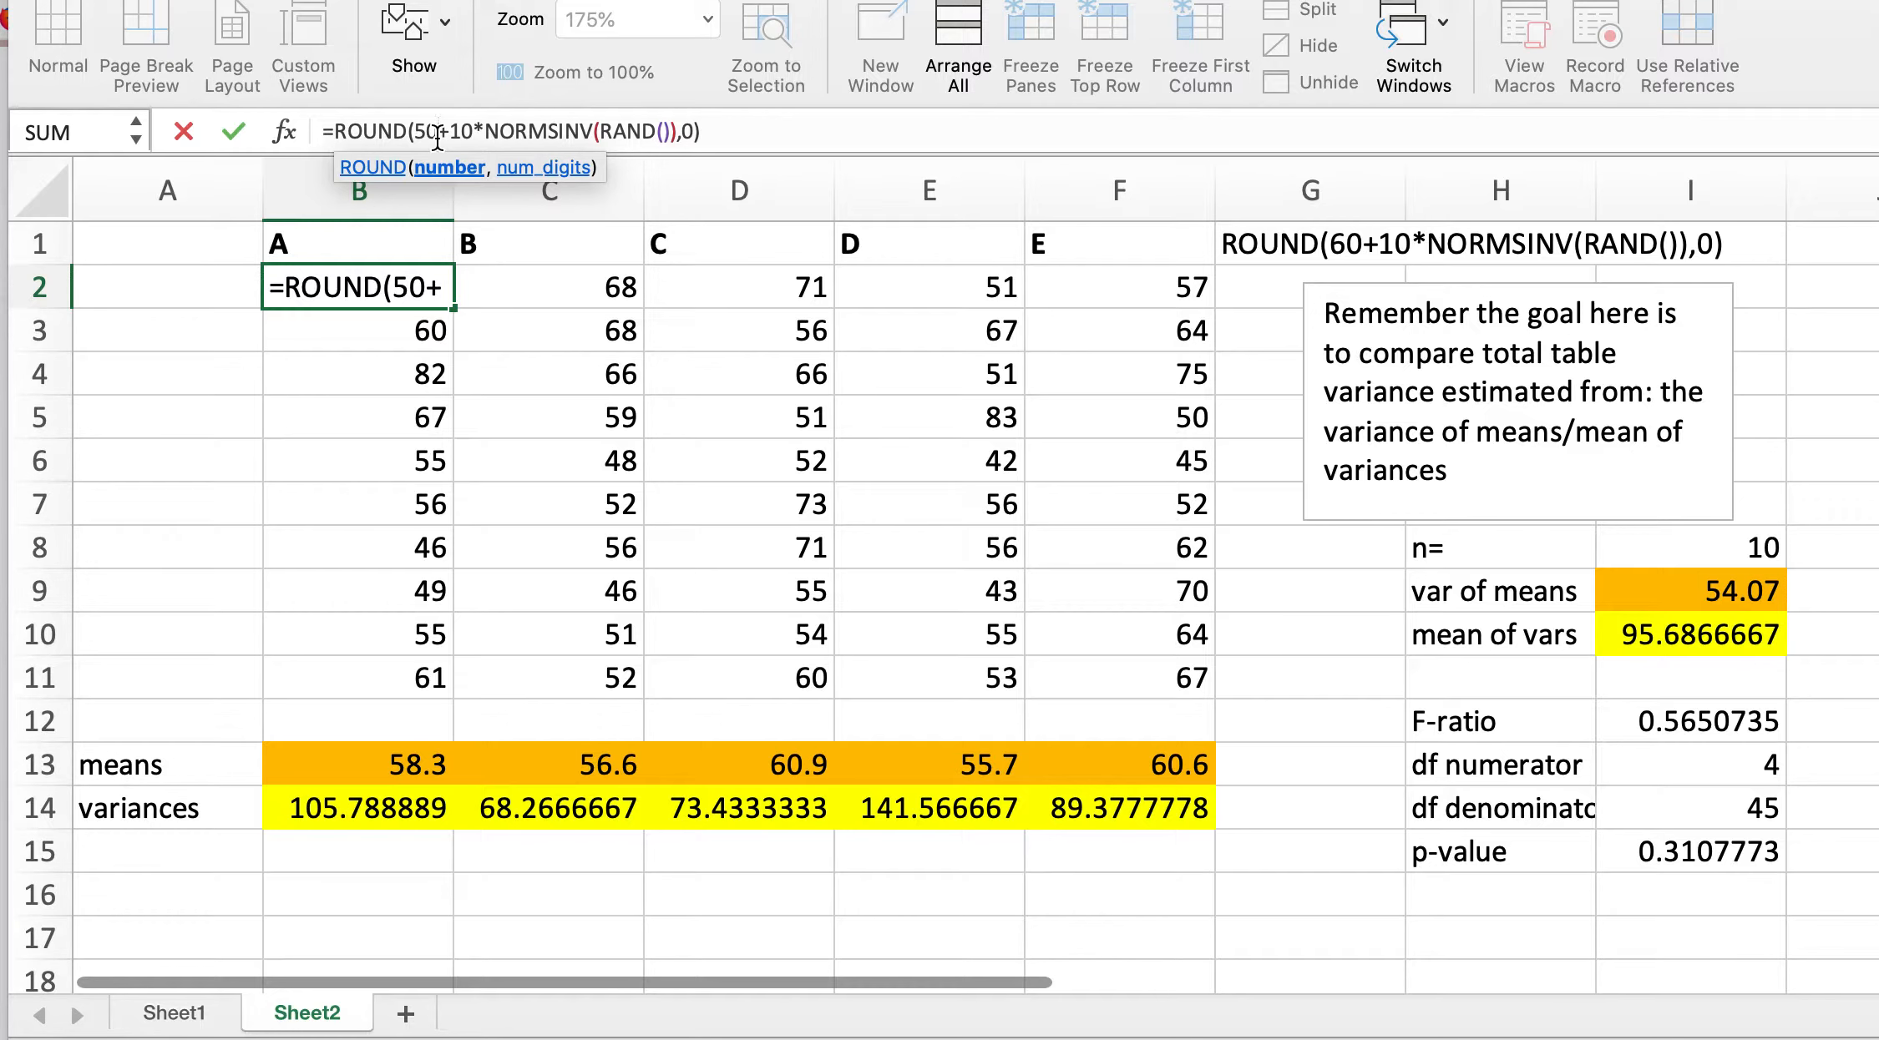
key("Return")
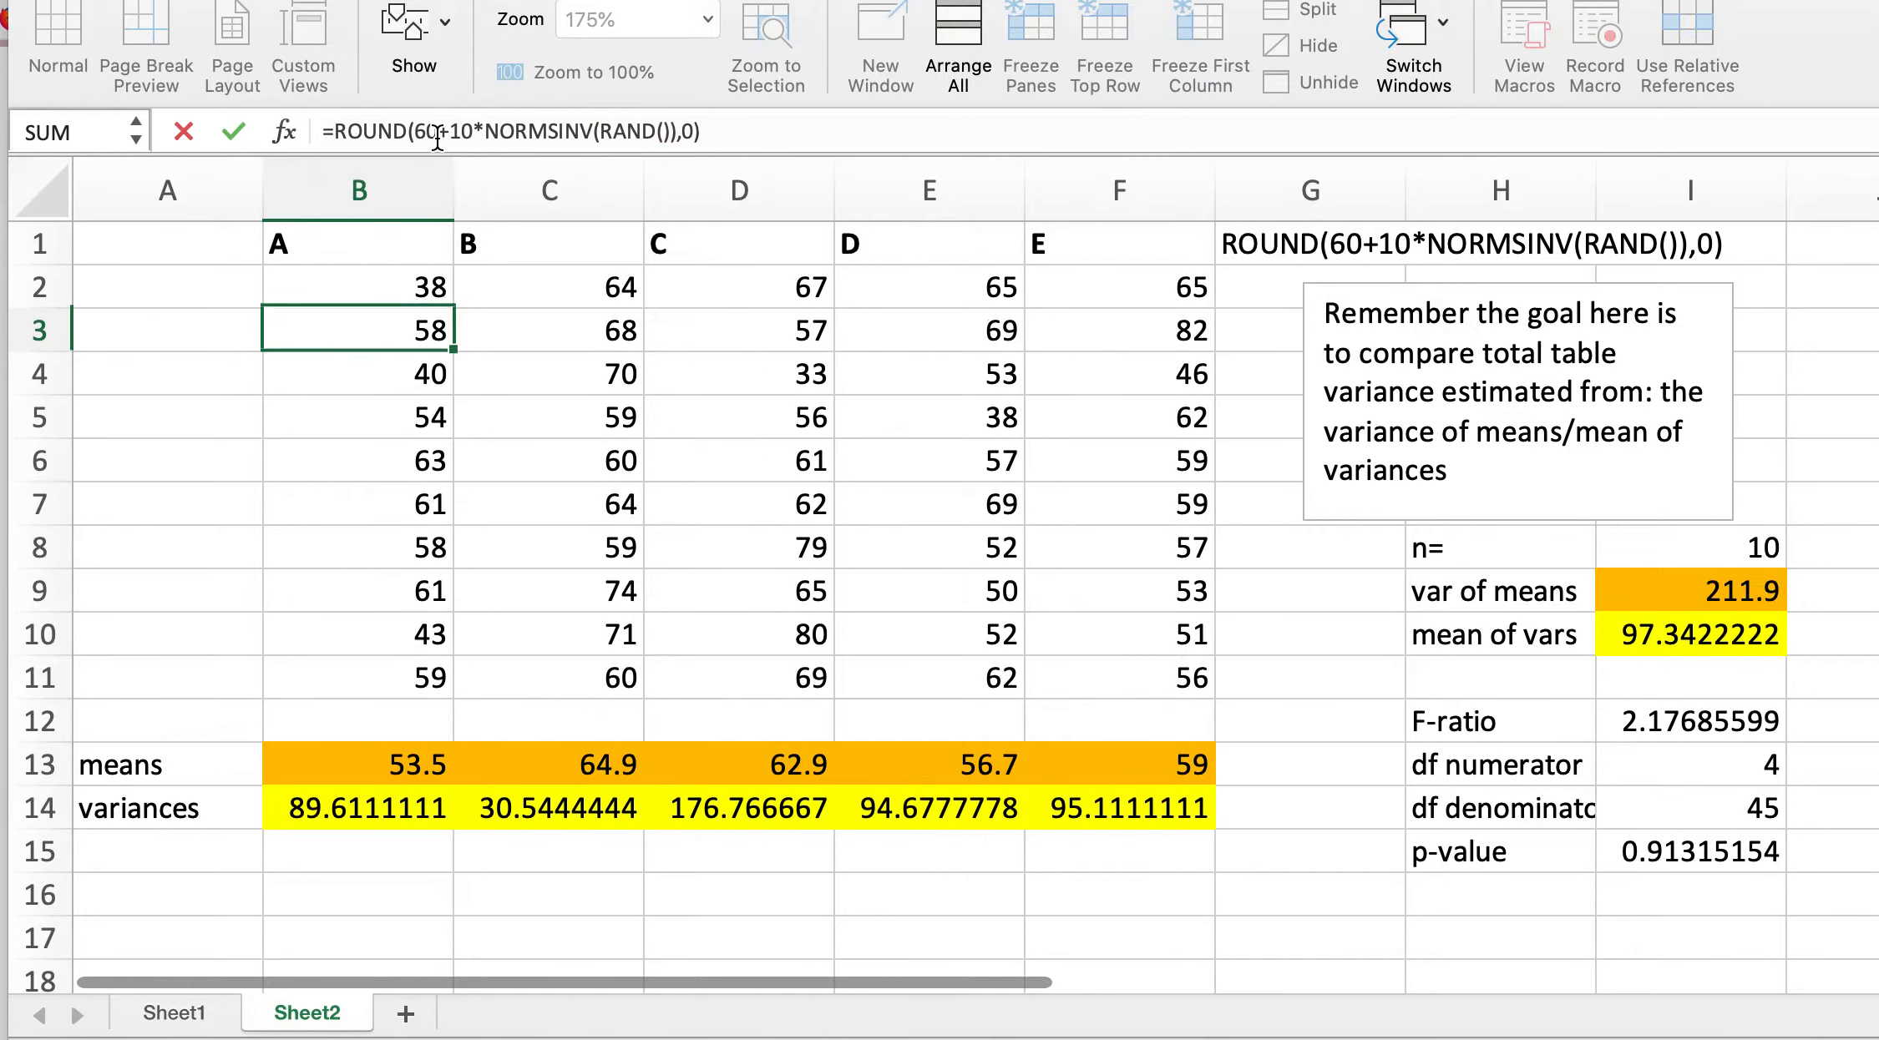
Step: Fill B2's formula down through B11 for the whole group A column
left_click(382, 278)
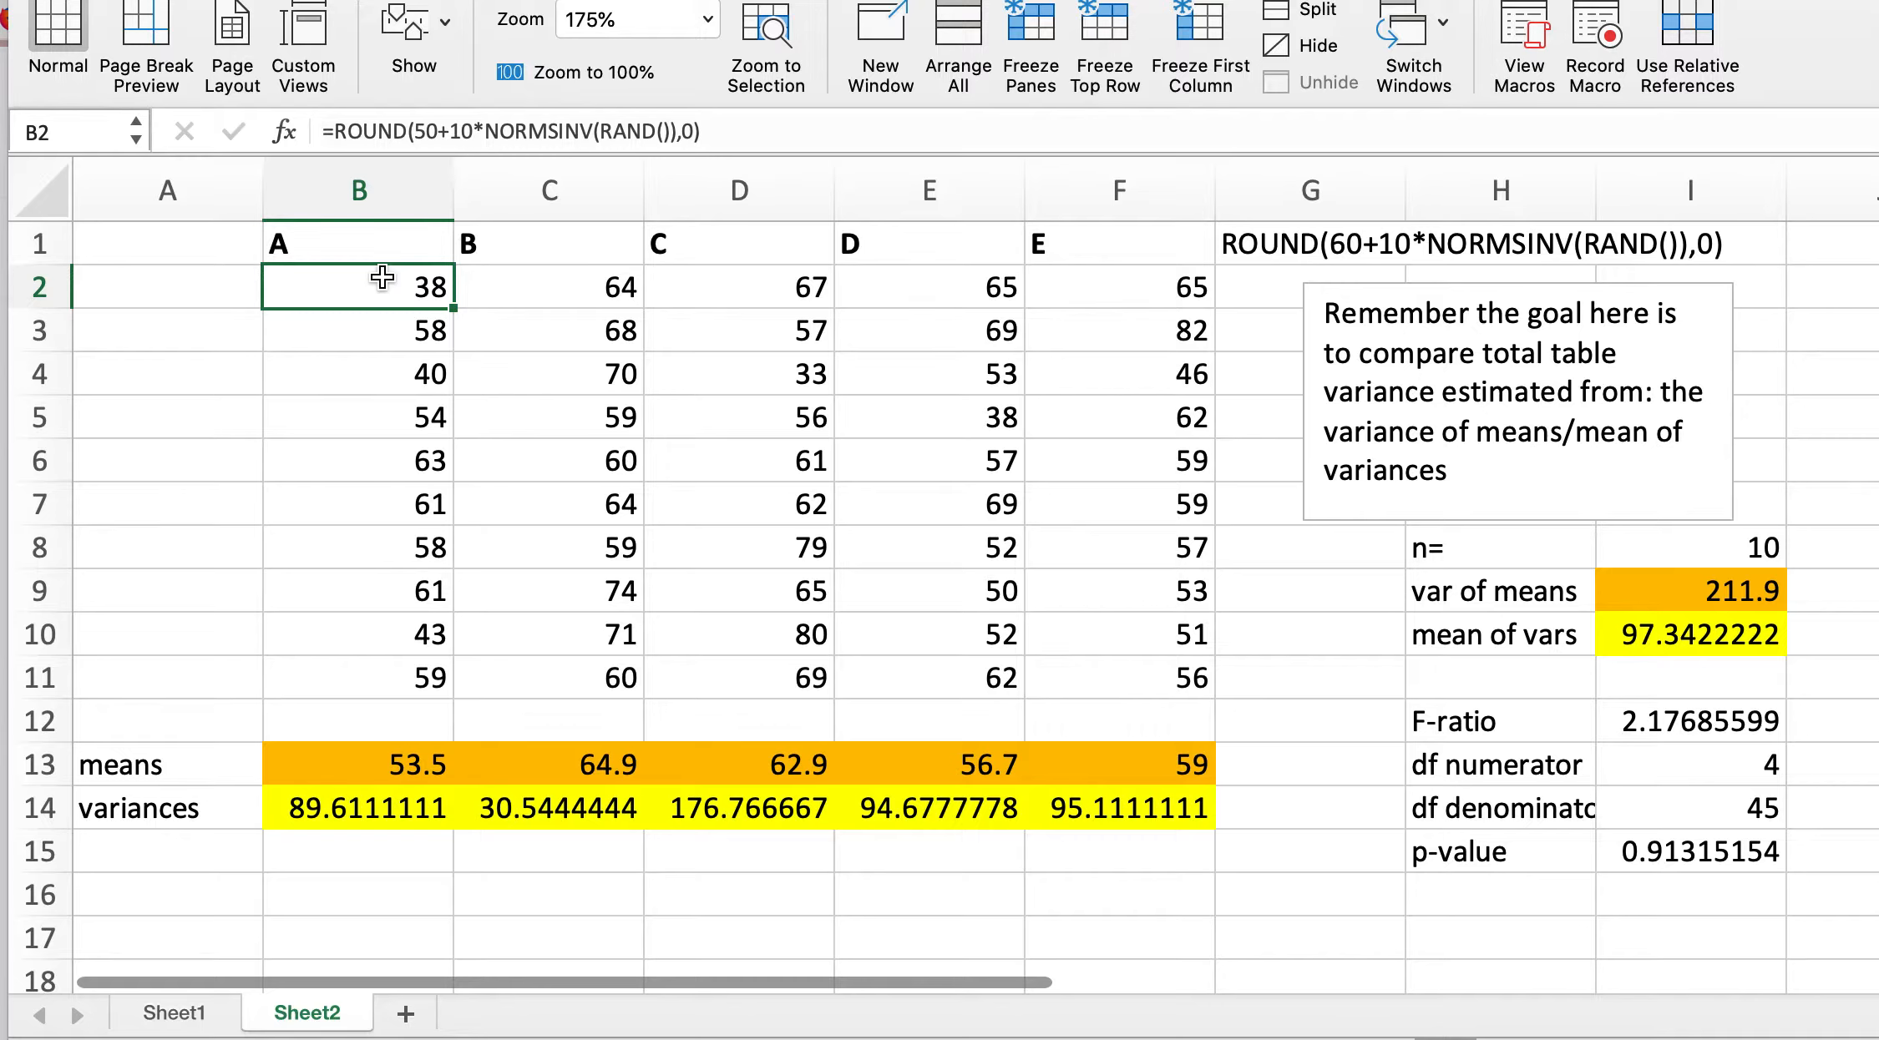
left_click_drag(451, 313, 451, 696)
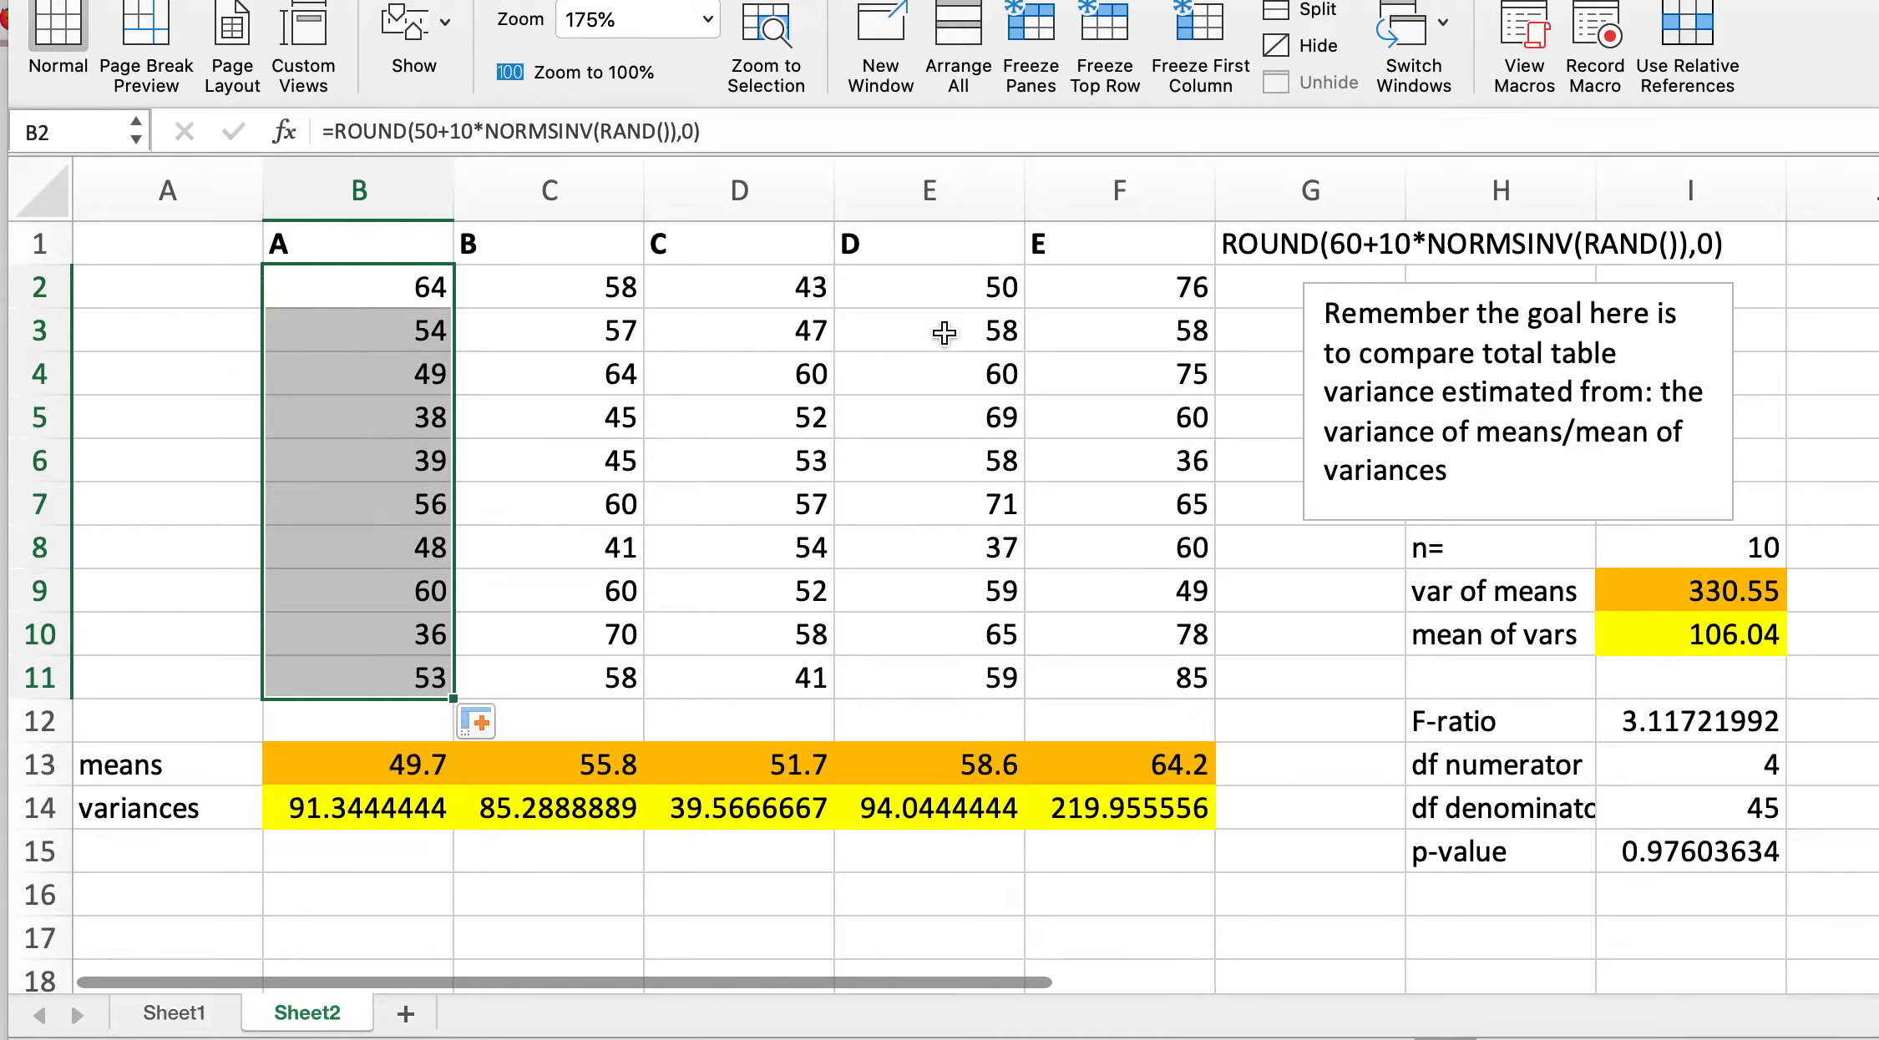
left_click(167, 333)
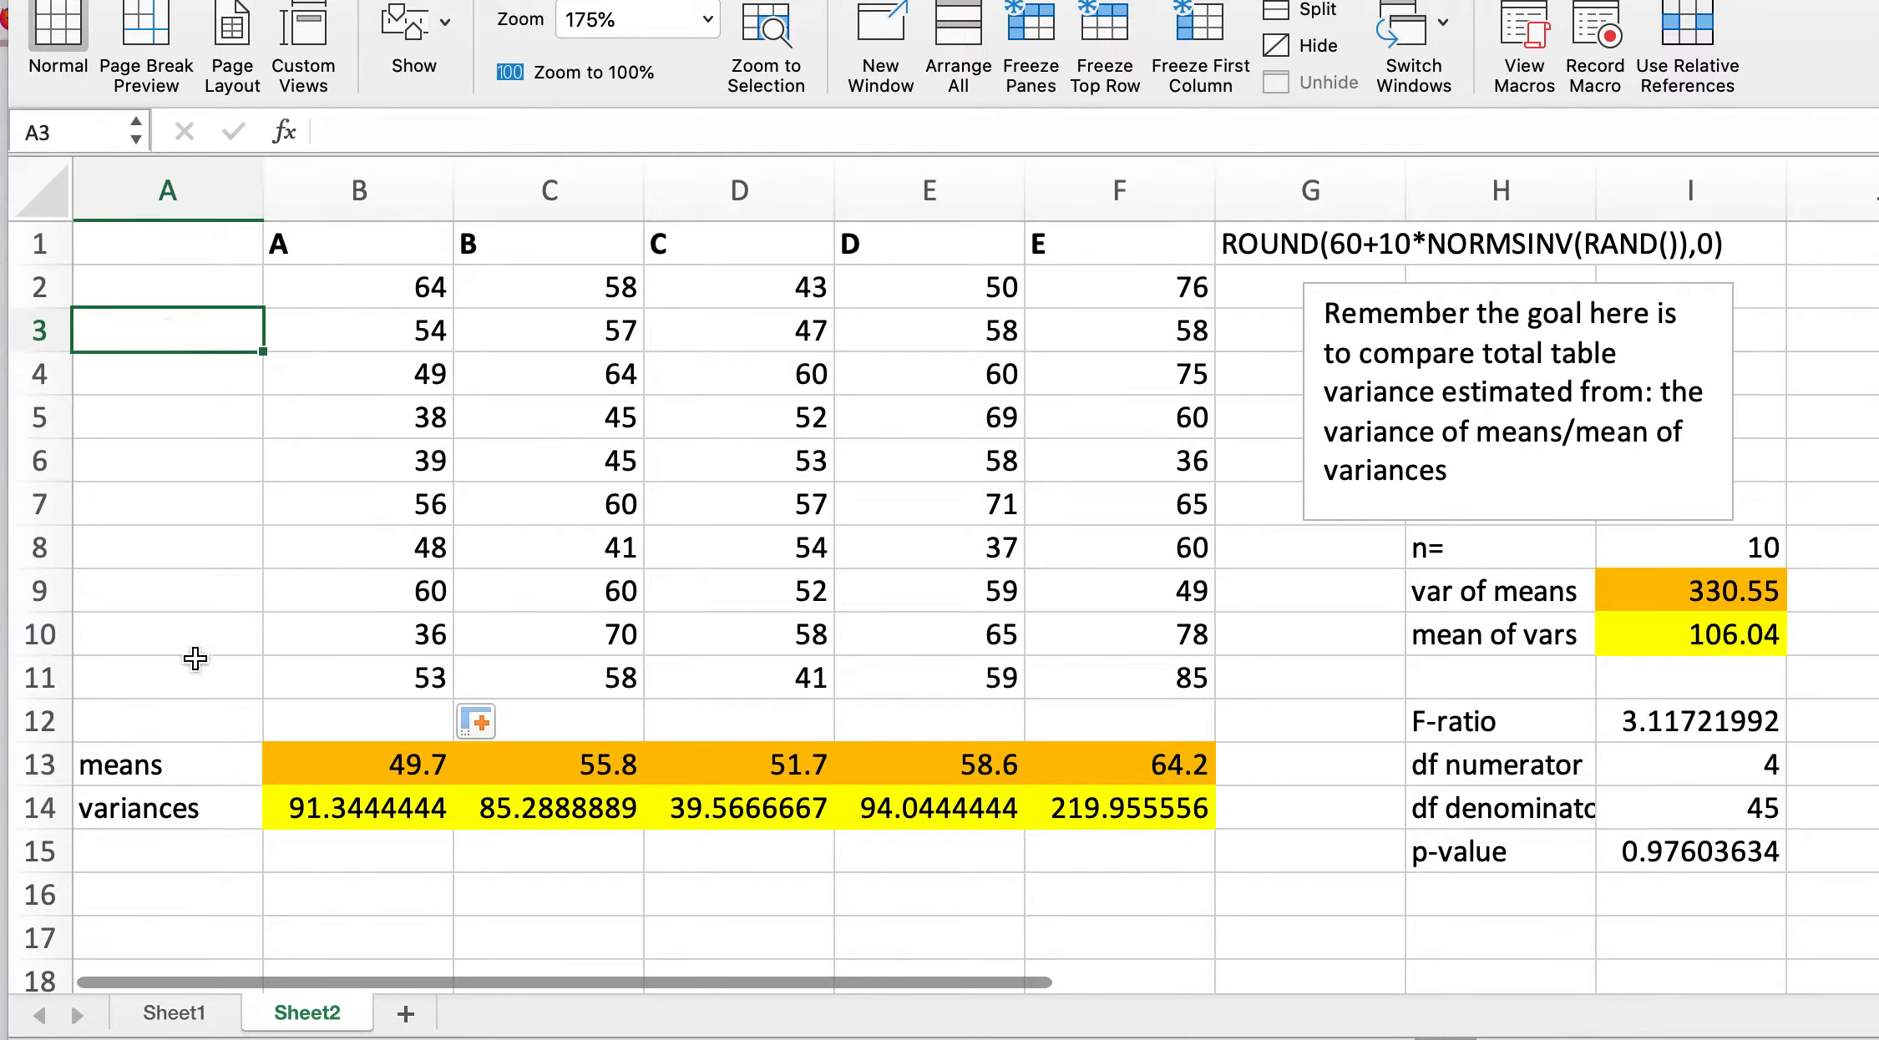
Step: Inspect the mean formulas in row 13 and the random formula in C2
left_click(377, 772)
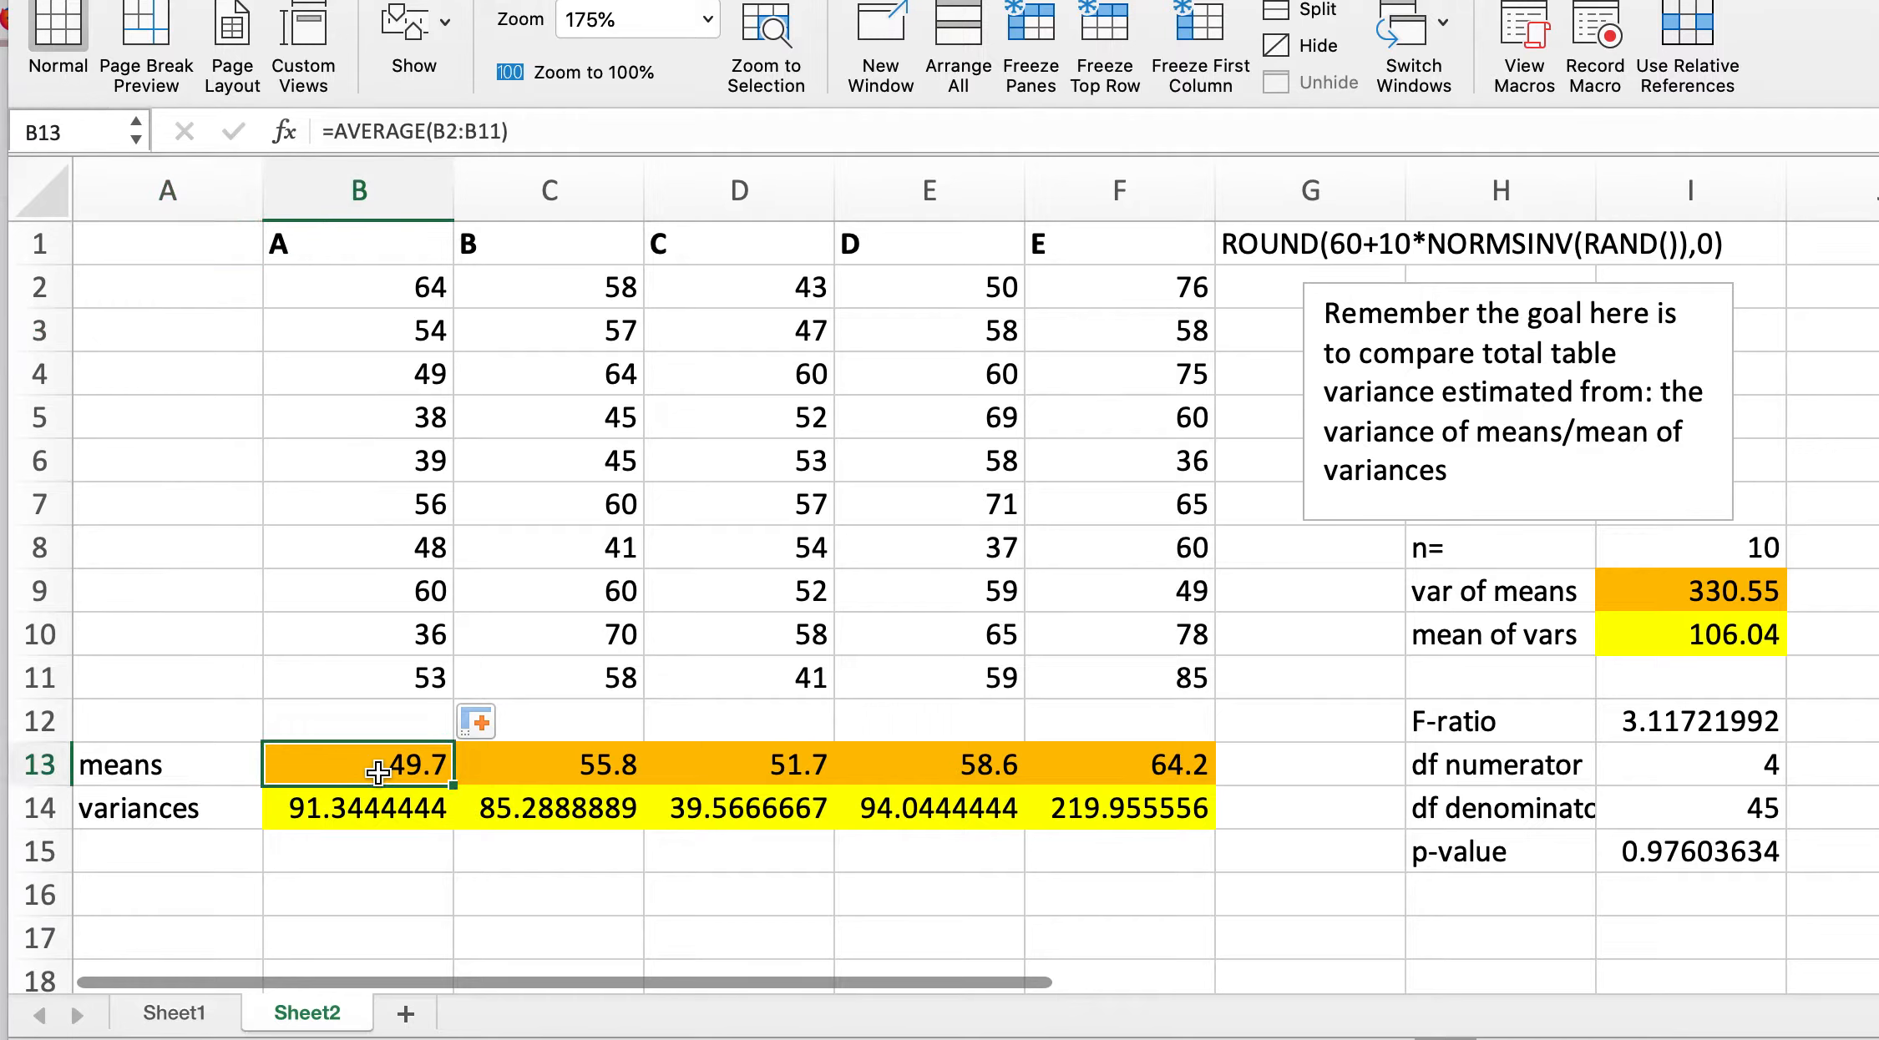
left_click(614, 776)
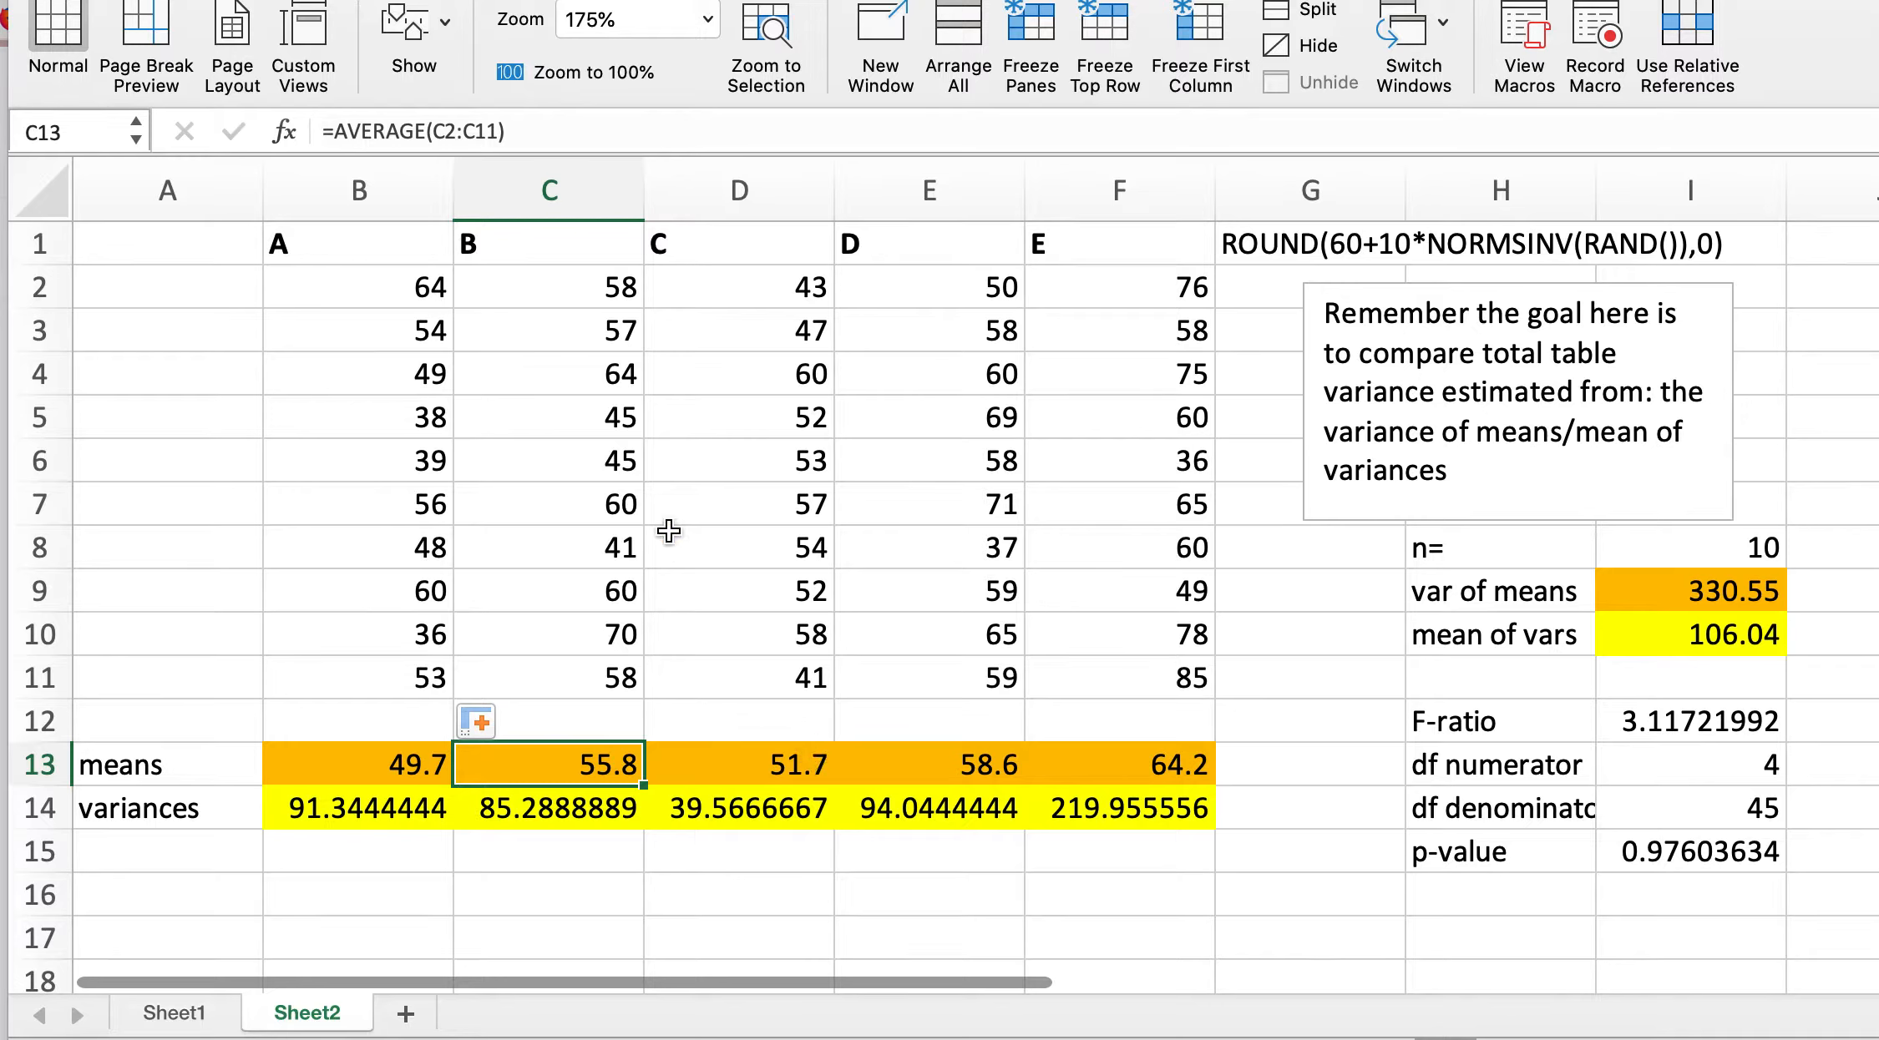
left_click(1021, 777)
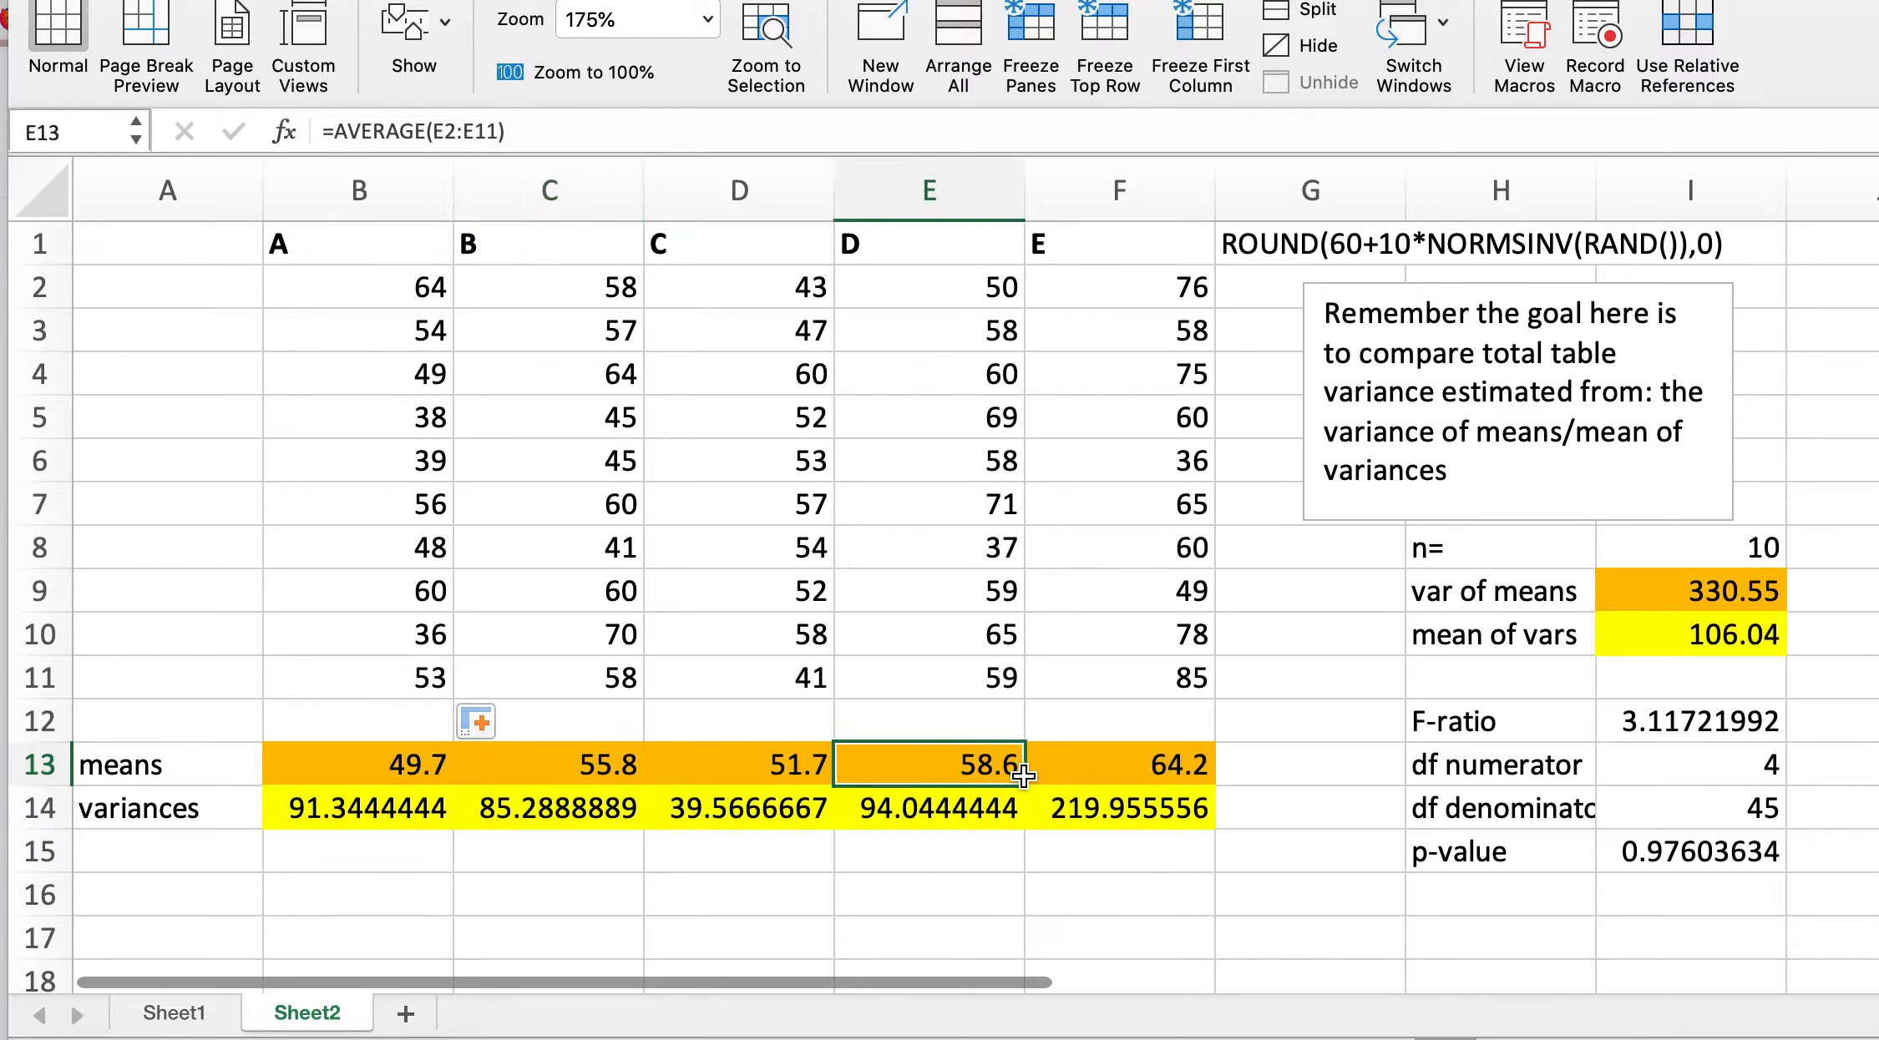
left_click(539, 280)
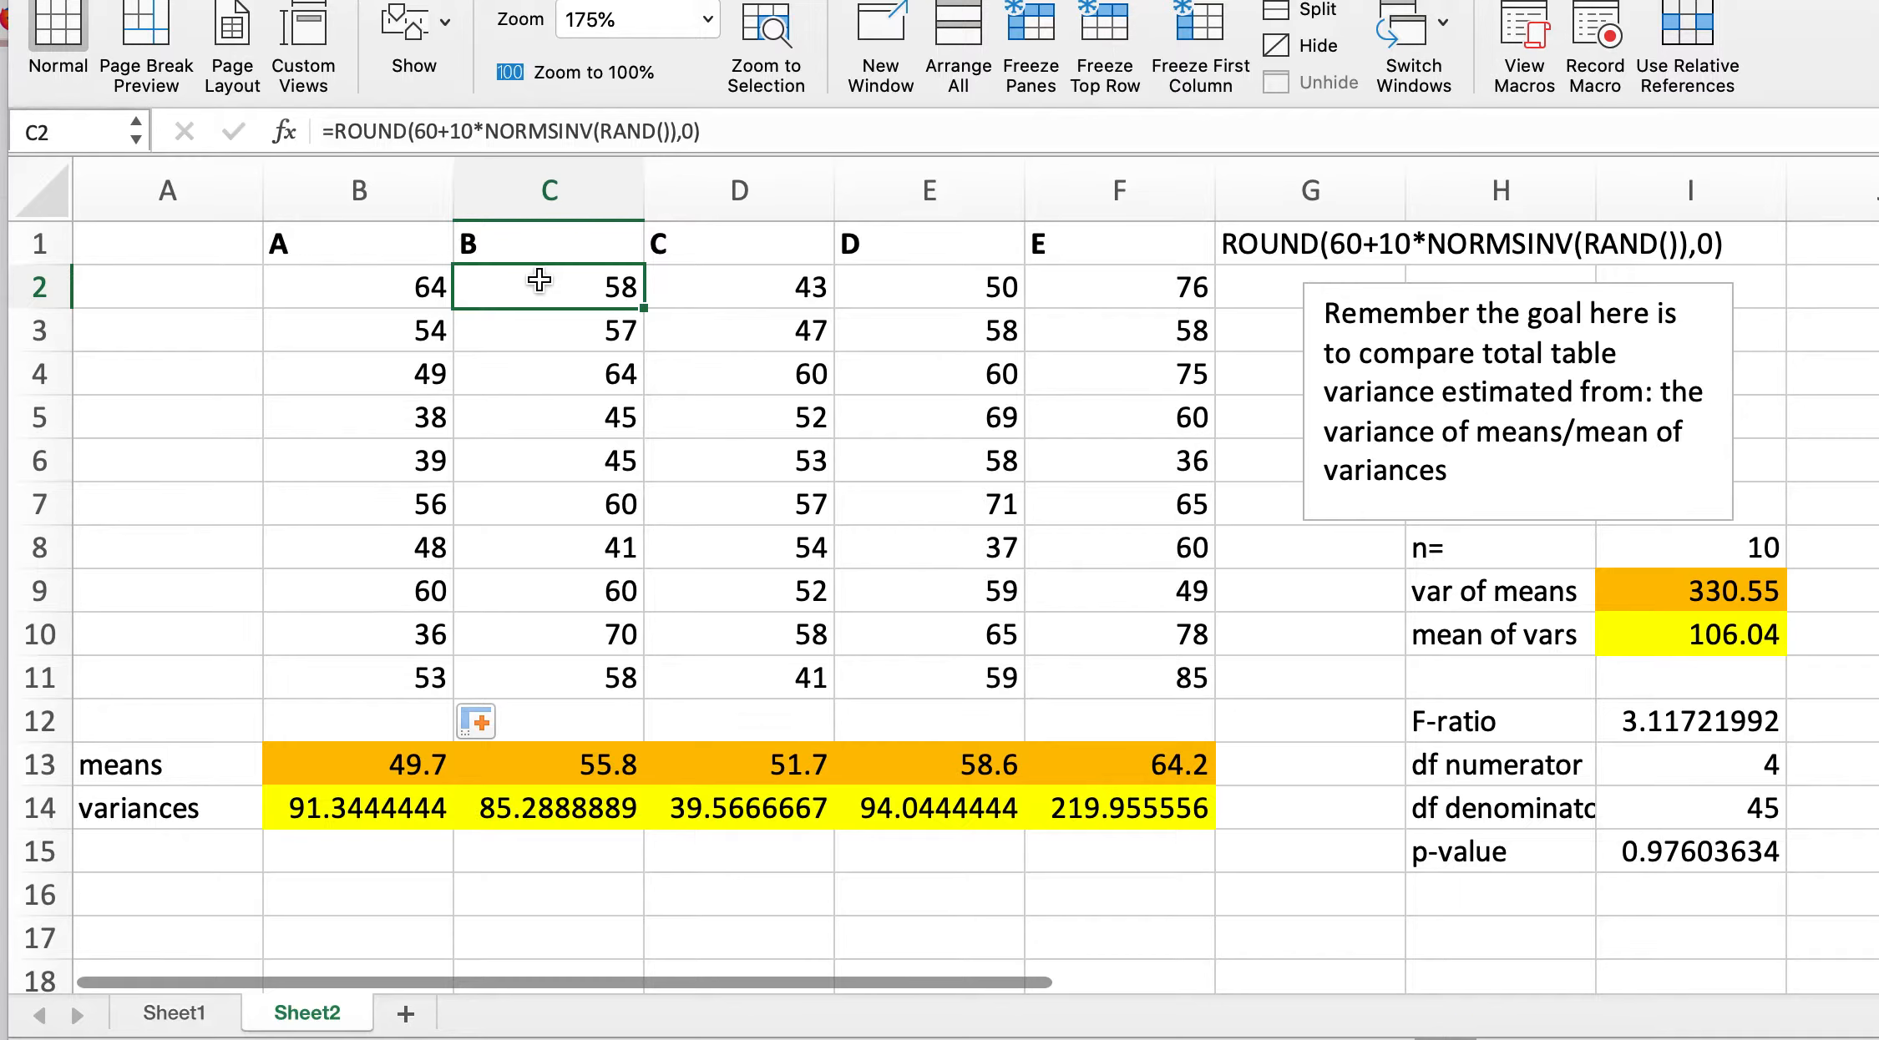
Step: Edit C2's formula so group B's mean is 65: =ROUND(65+10*NORMSINV(RAND()),0)
left_click(434, 125)
key("BackSpace")
key("BackSpace")
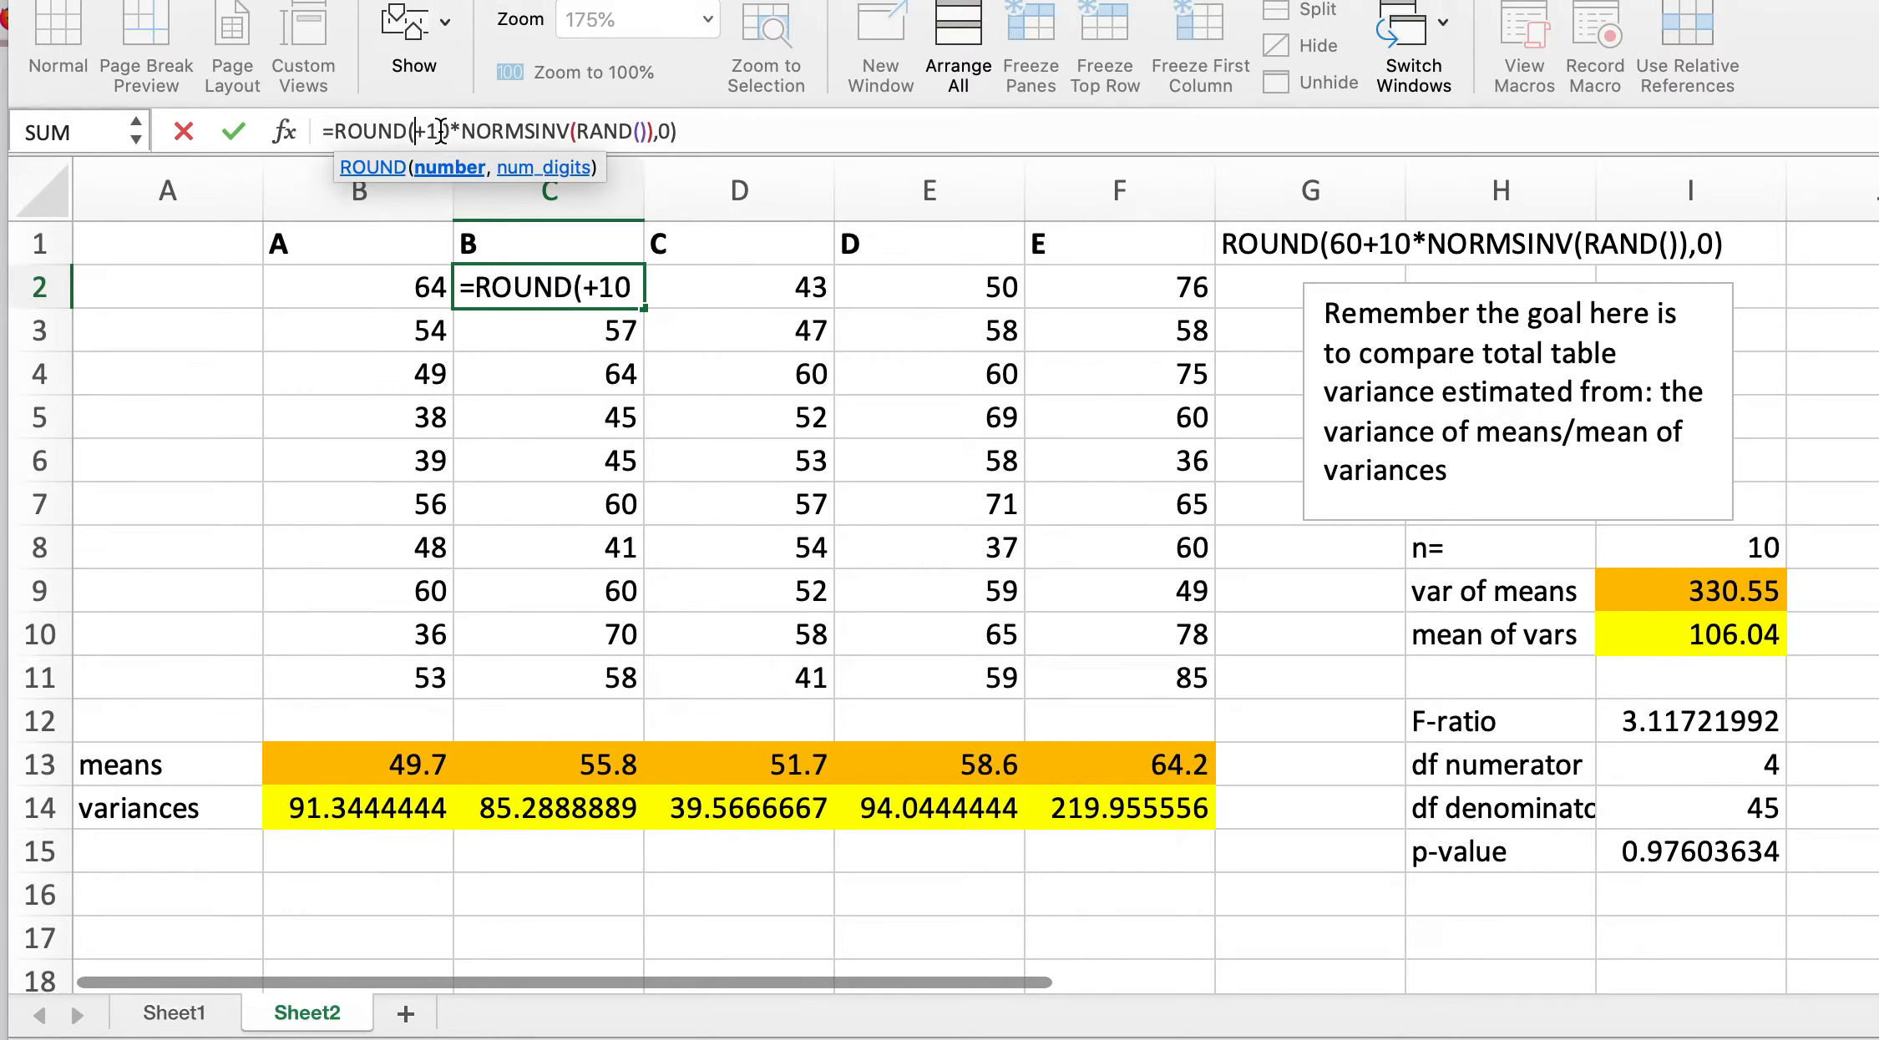
type("65")
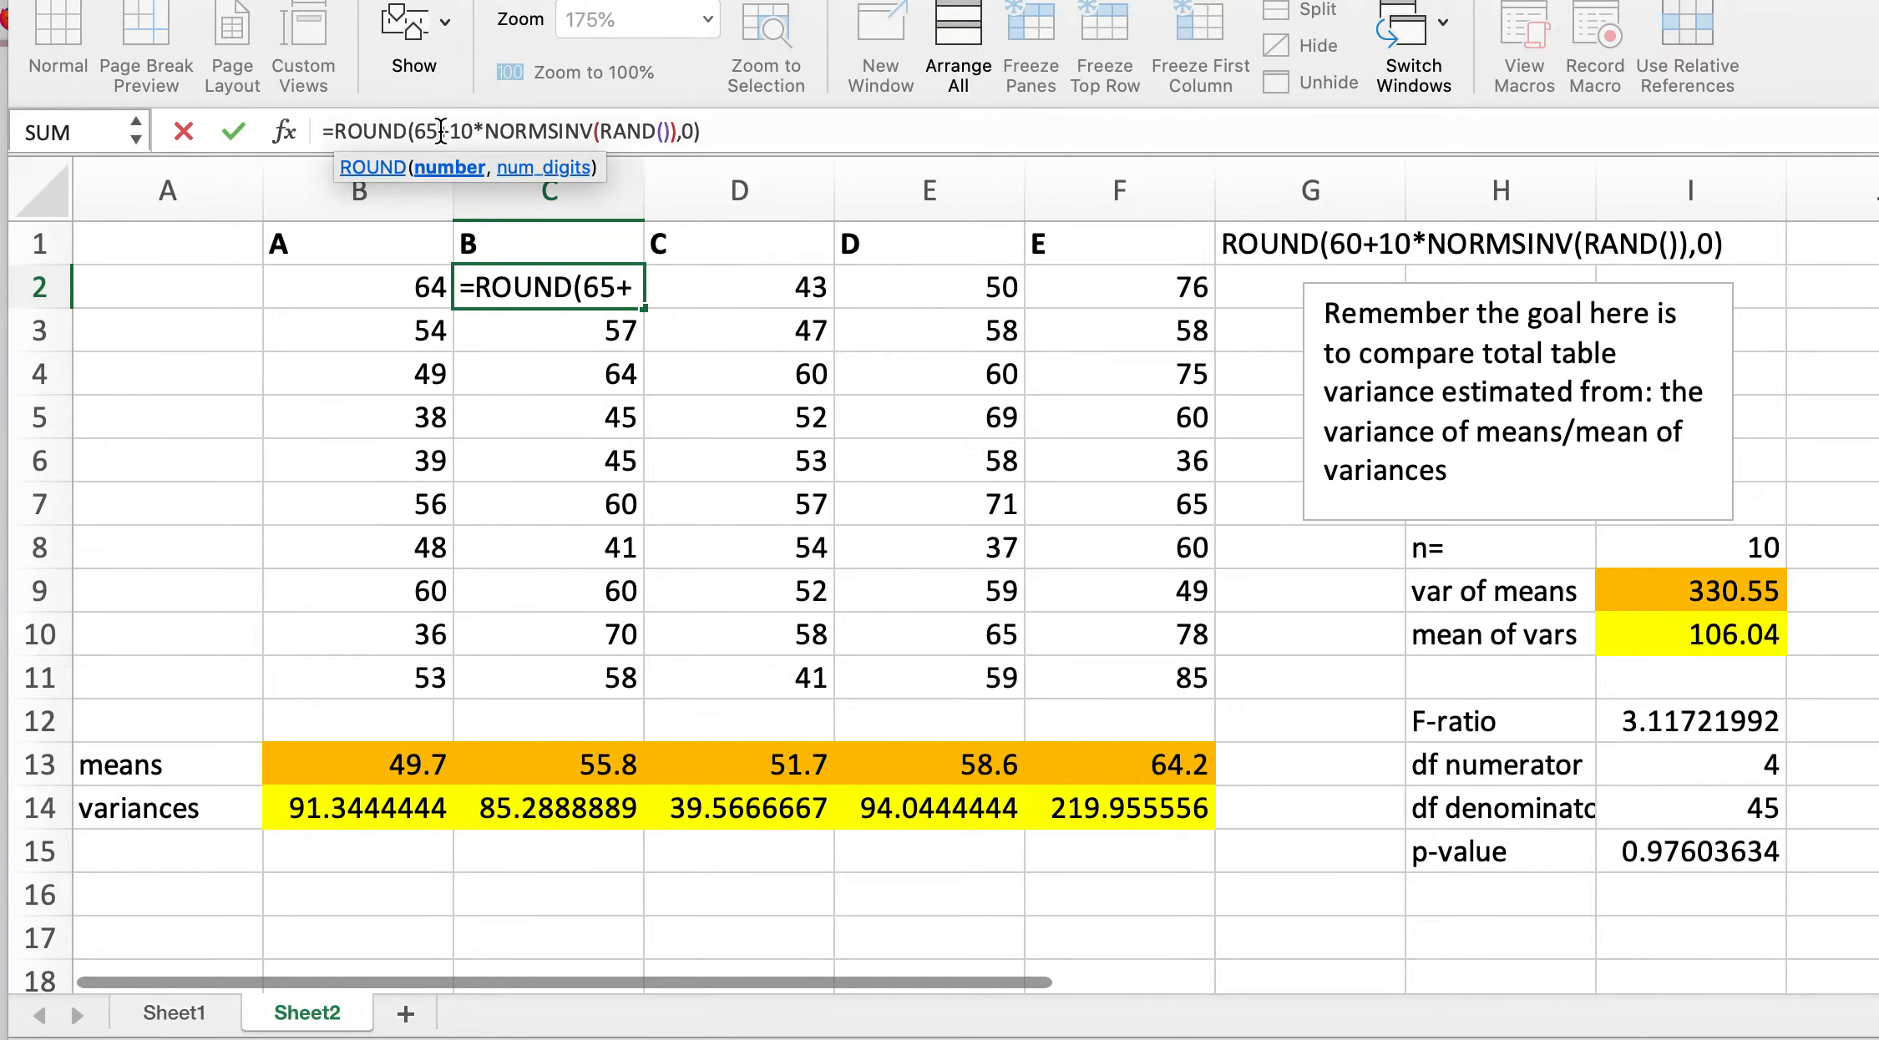
key("Return")
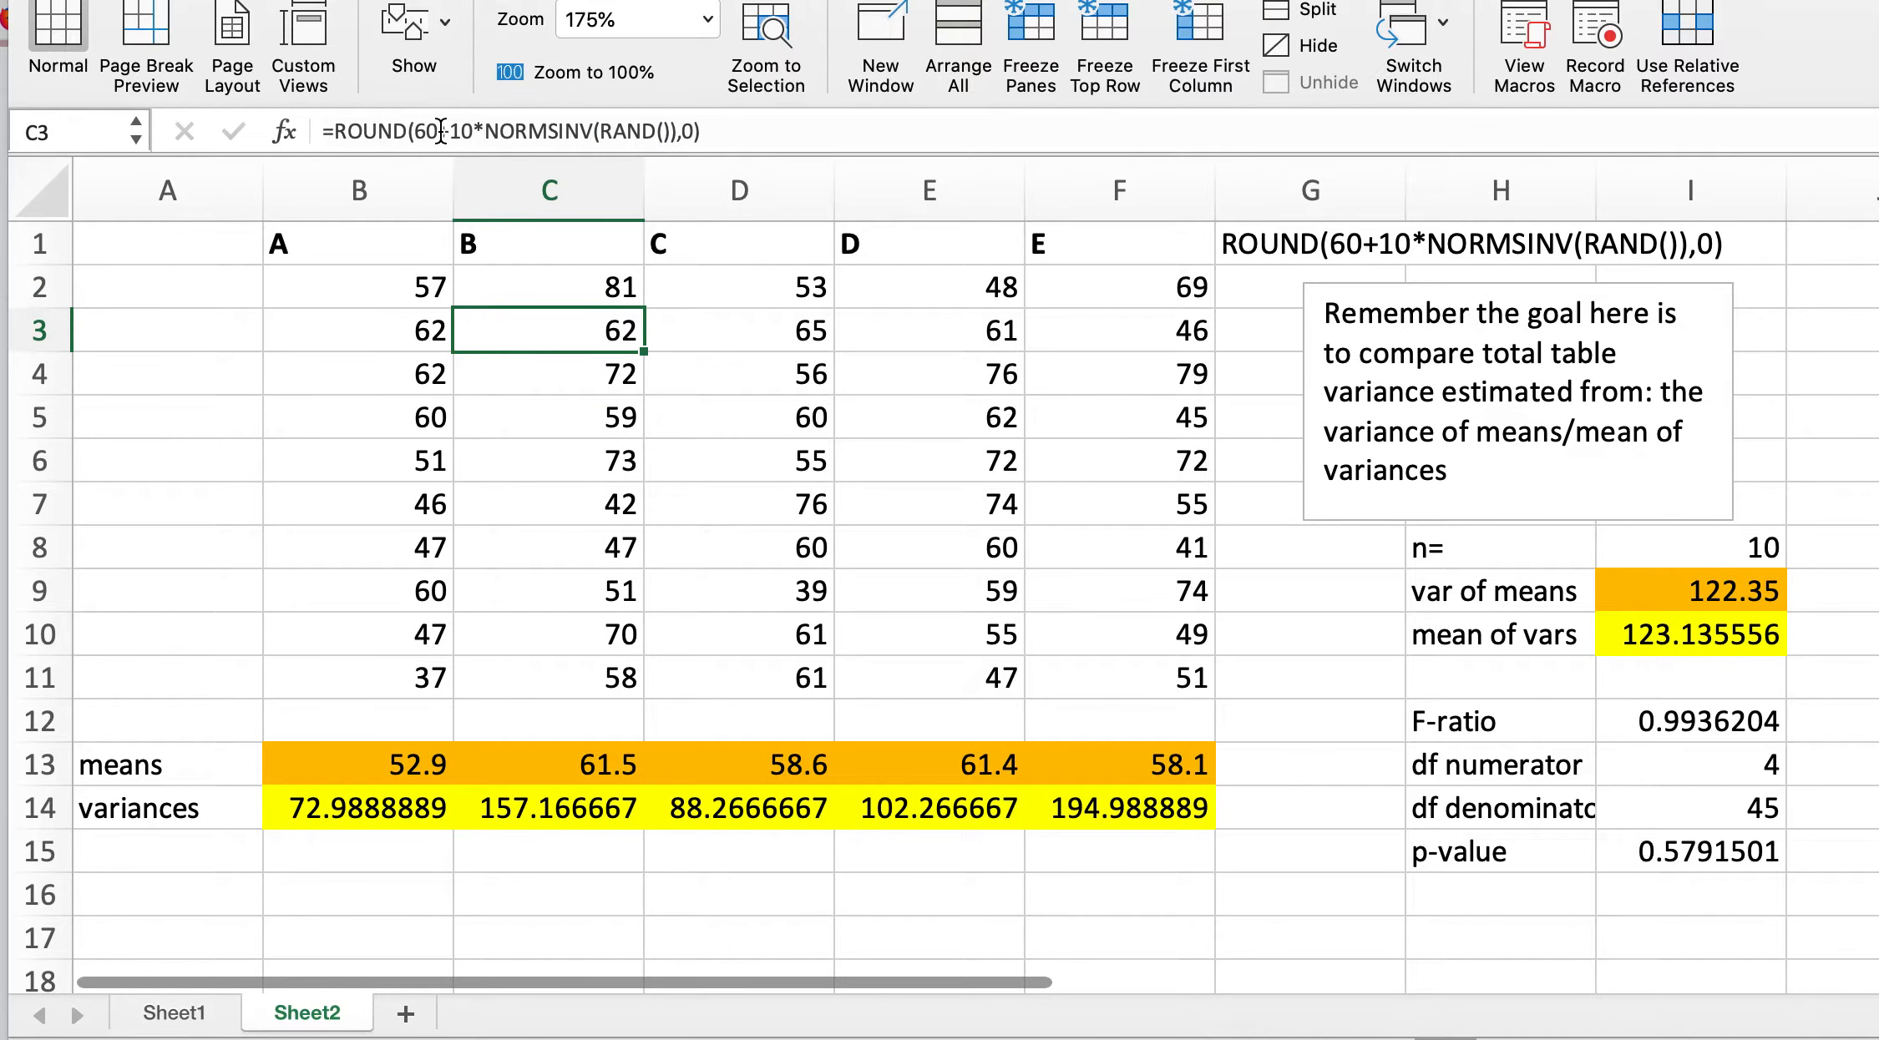
Step: Edit D2's formula so group C's mean is 70: =ROUND(70+10*NORMSINV(RAND()),0)
left_click(723, 281)
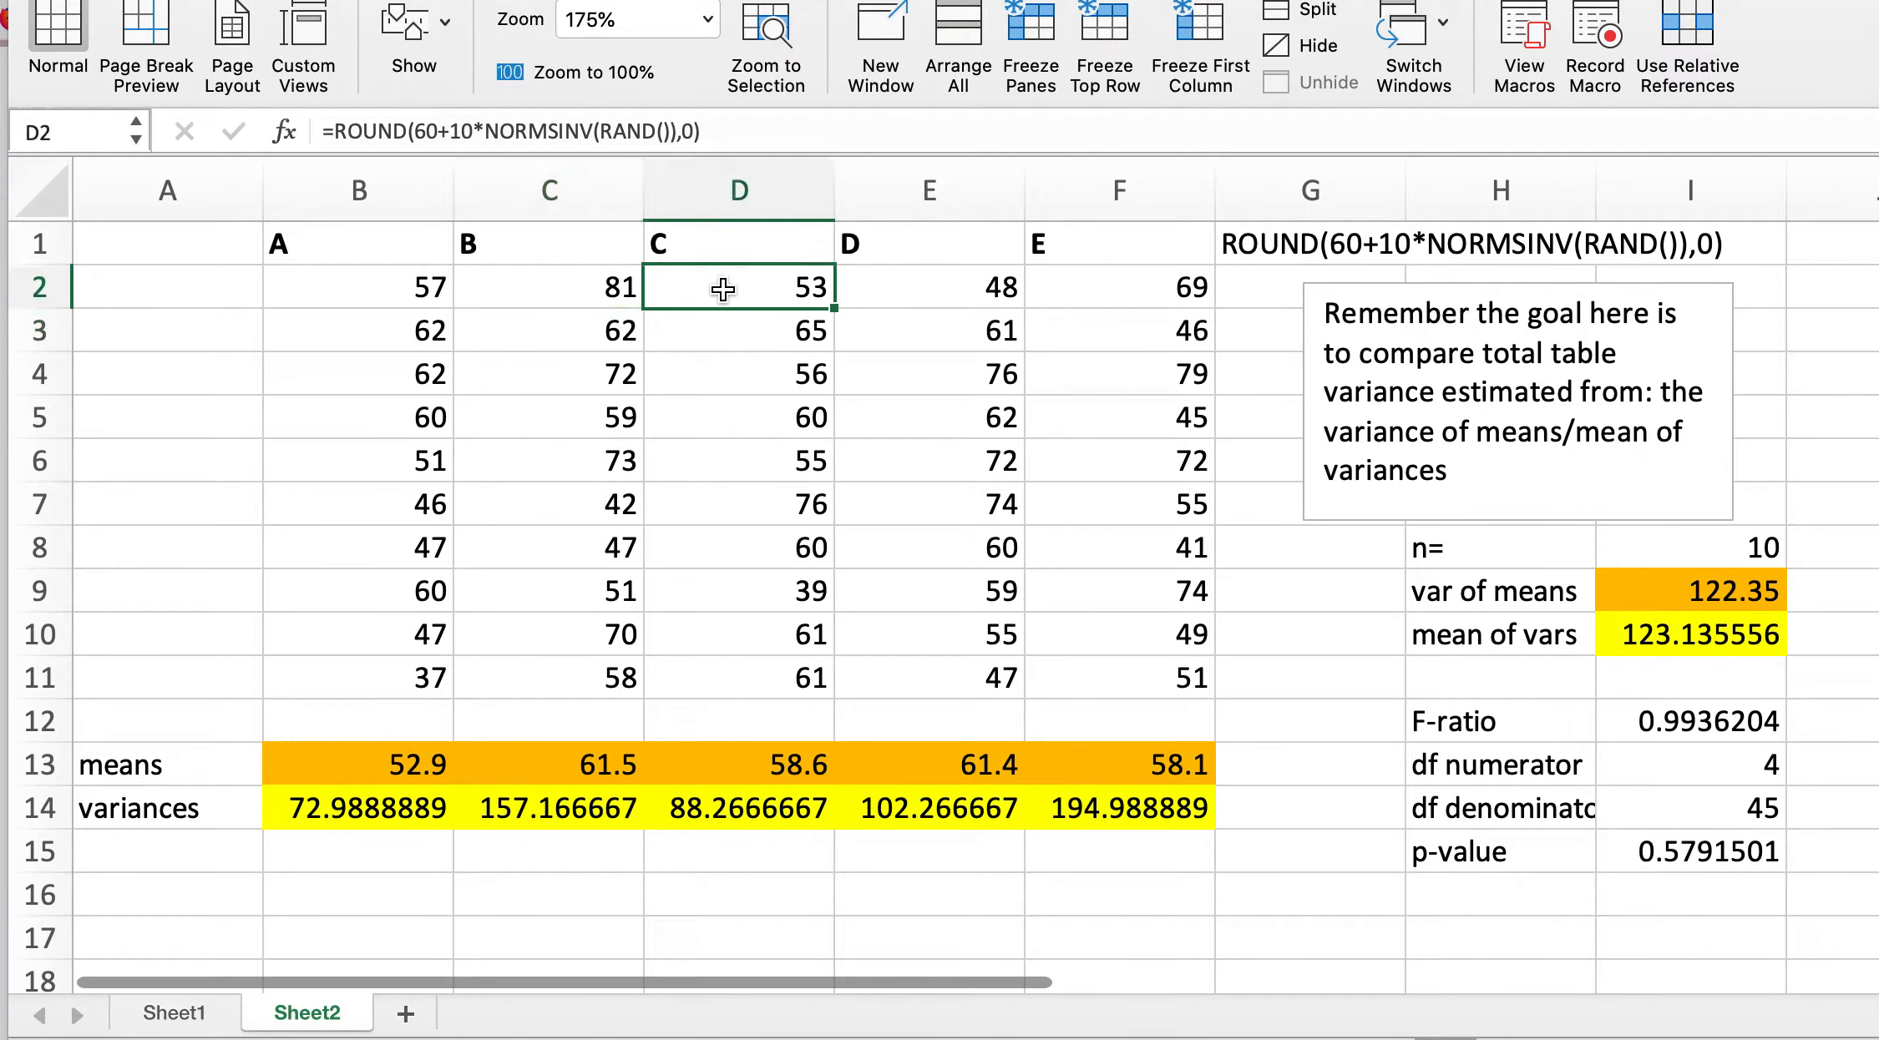
left_click(435, 131)
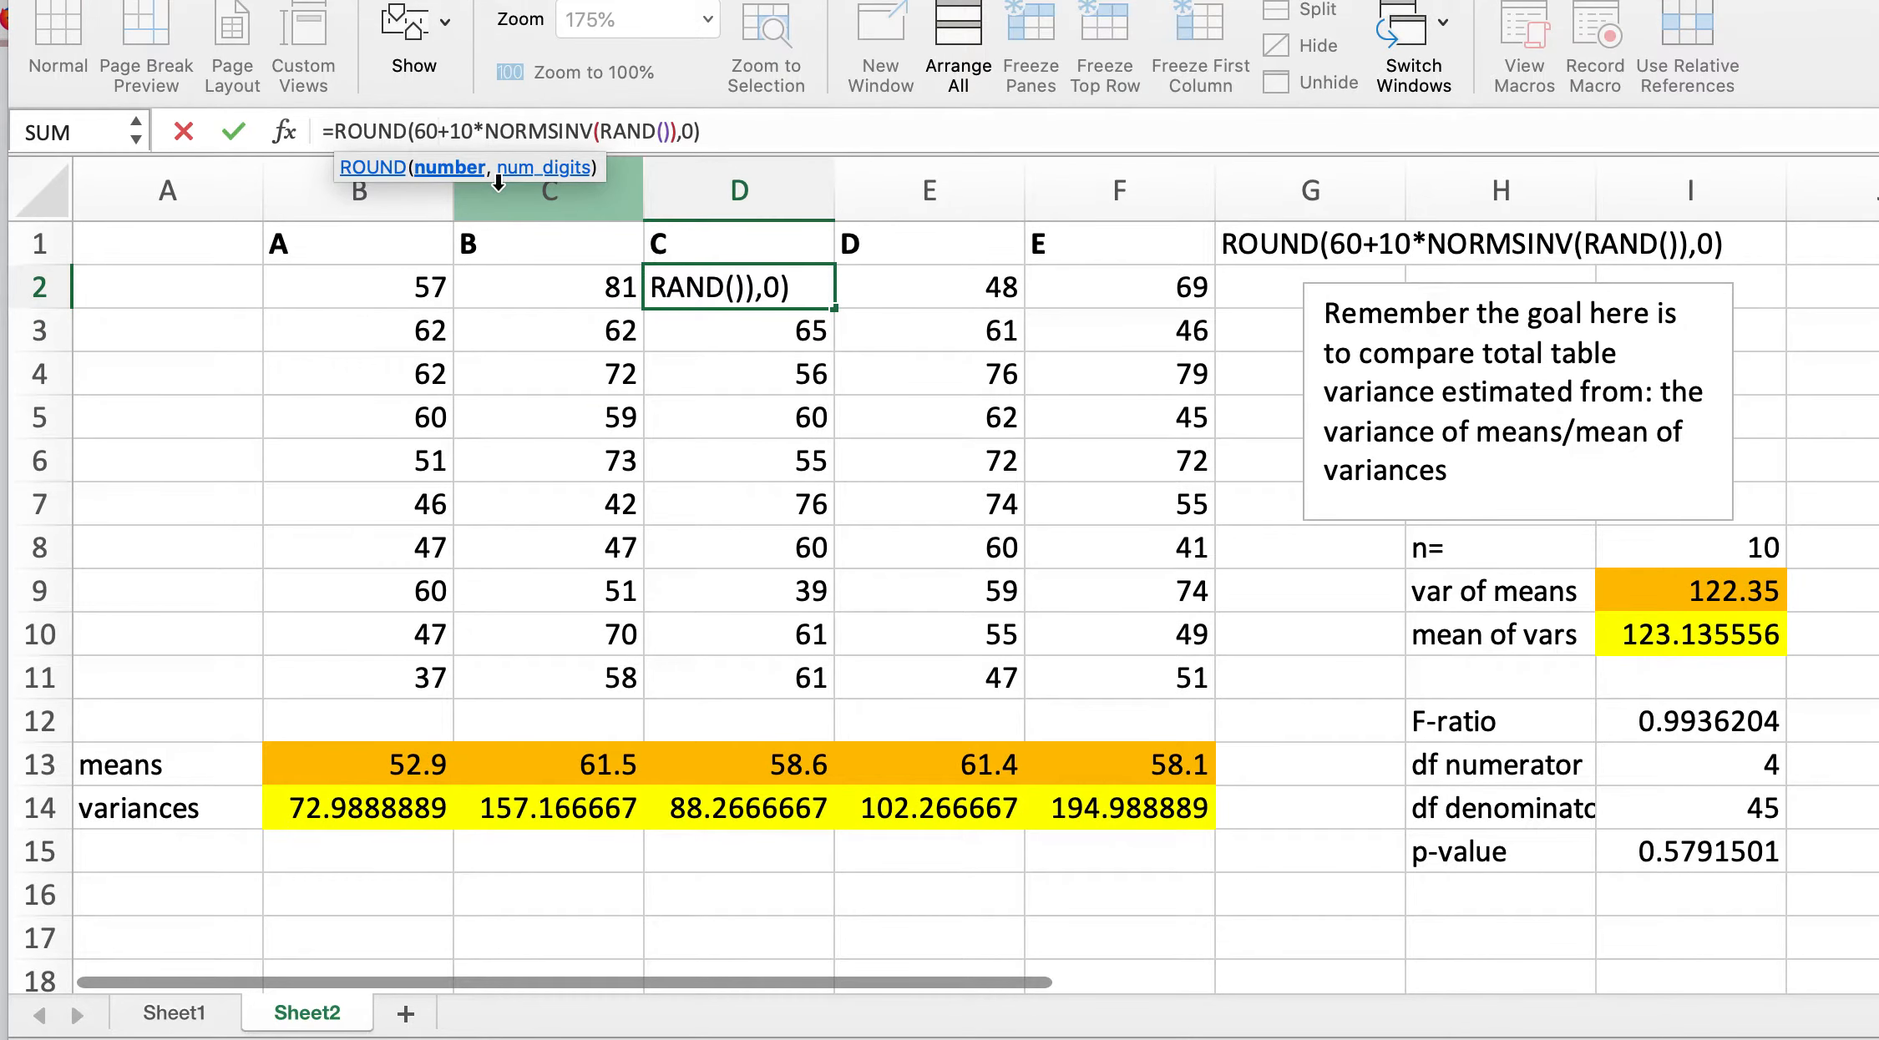
key("BackSpace")
key("BackSpace")
type("70")
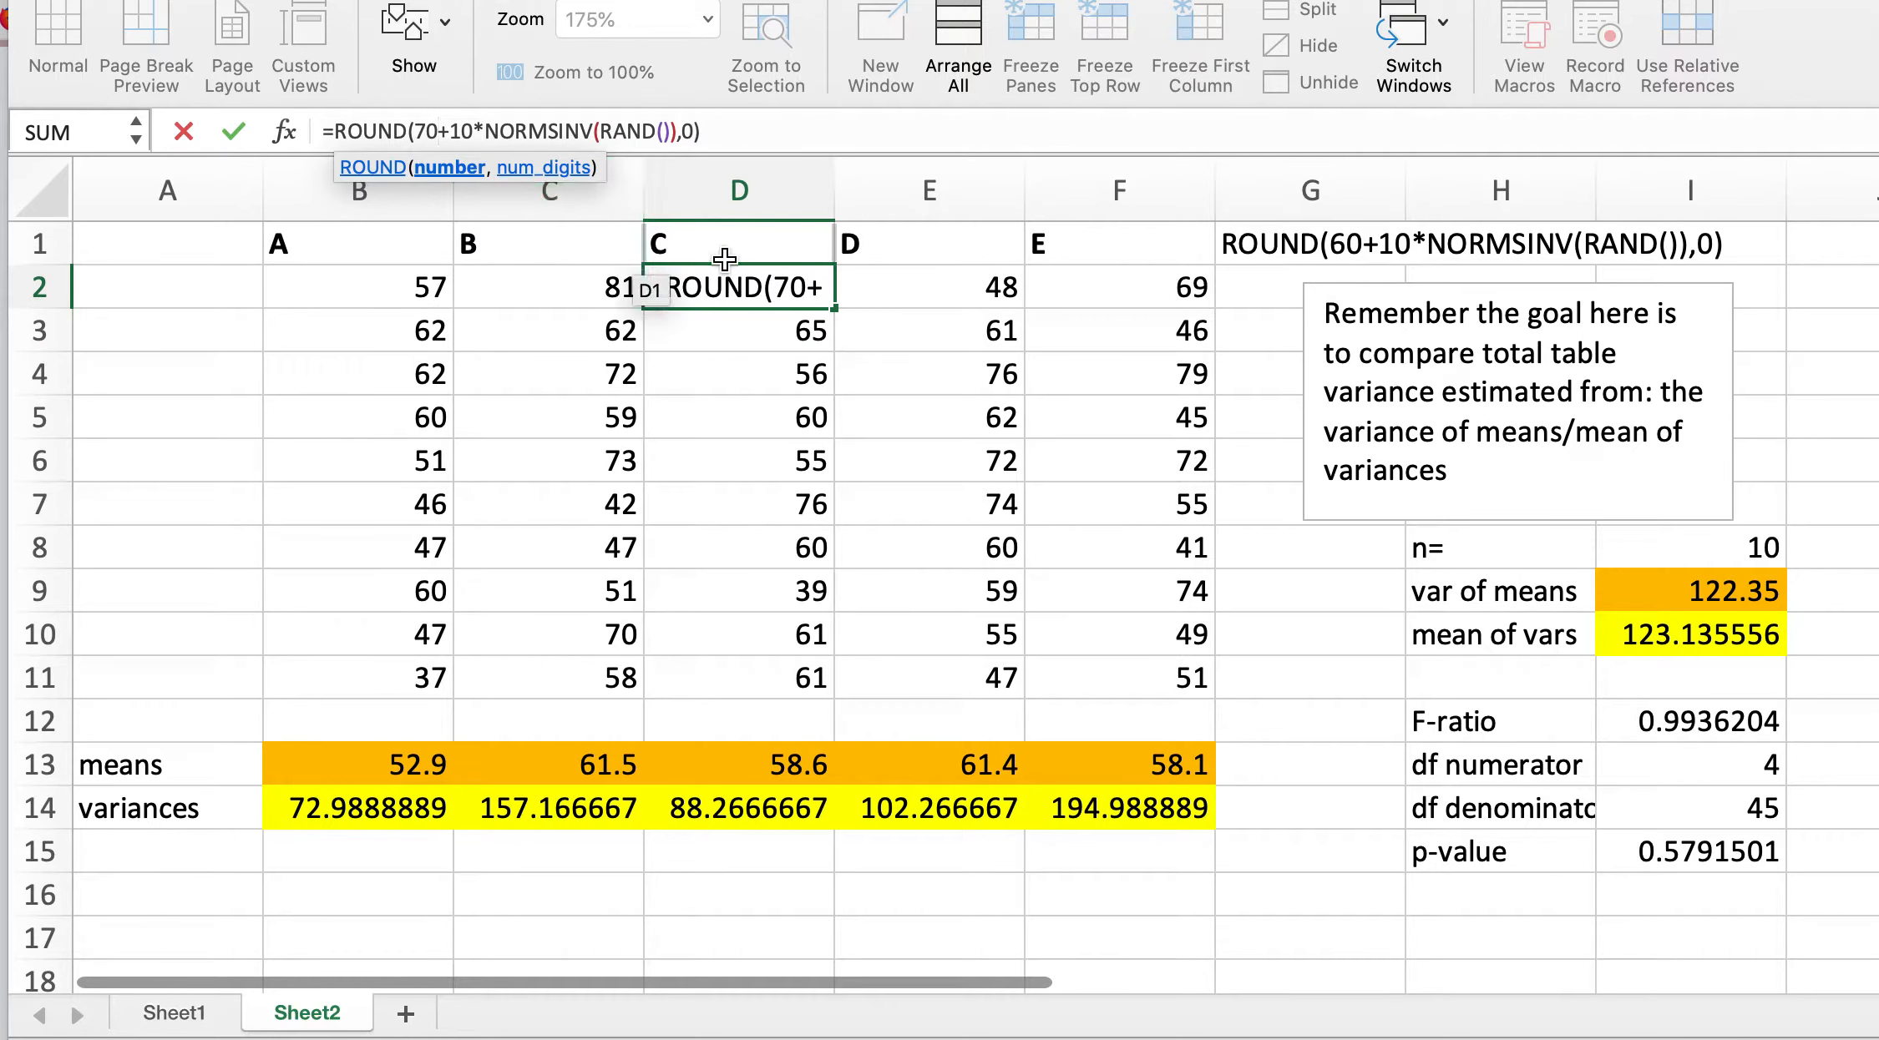
key("Return")
Step: Edit E2's formula so group D's mean is 70: =ROUND(70+10*NORMSINV(RAND()),0)
left_click(945, 300)
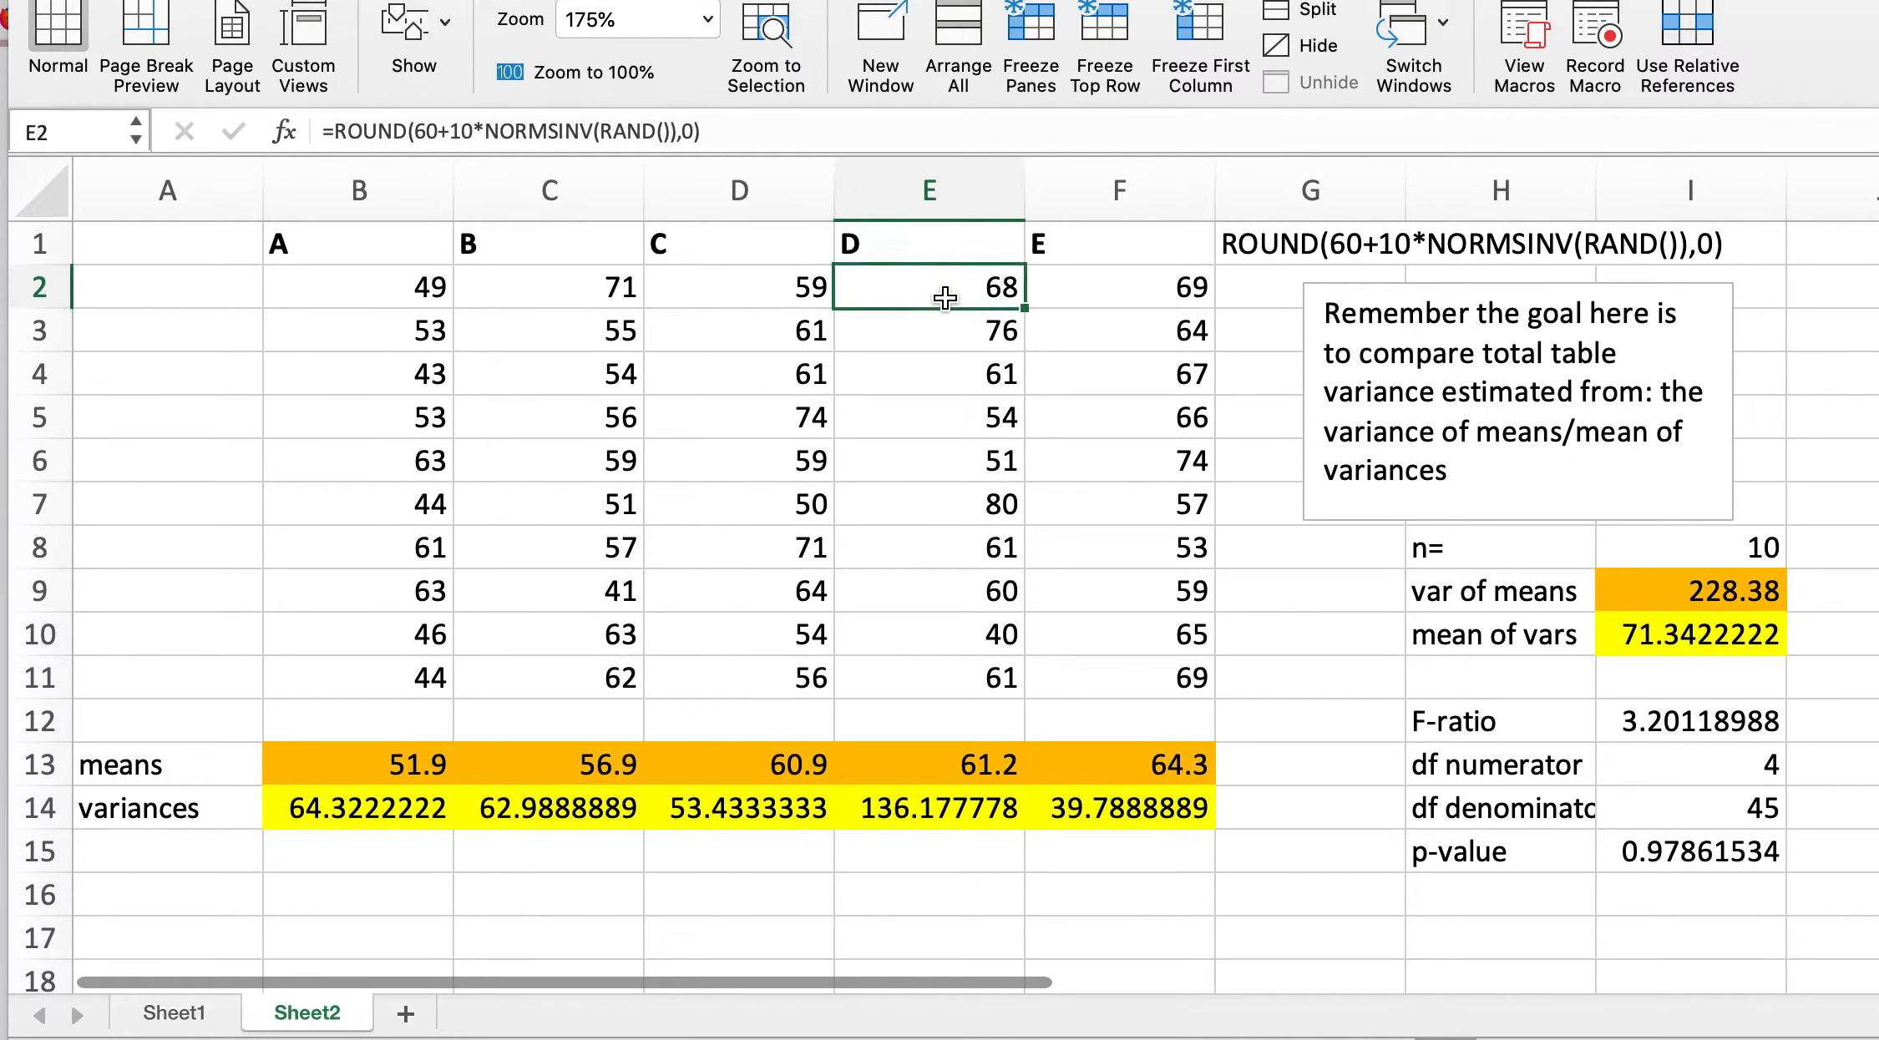
left_click(440, 131)
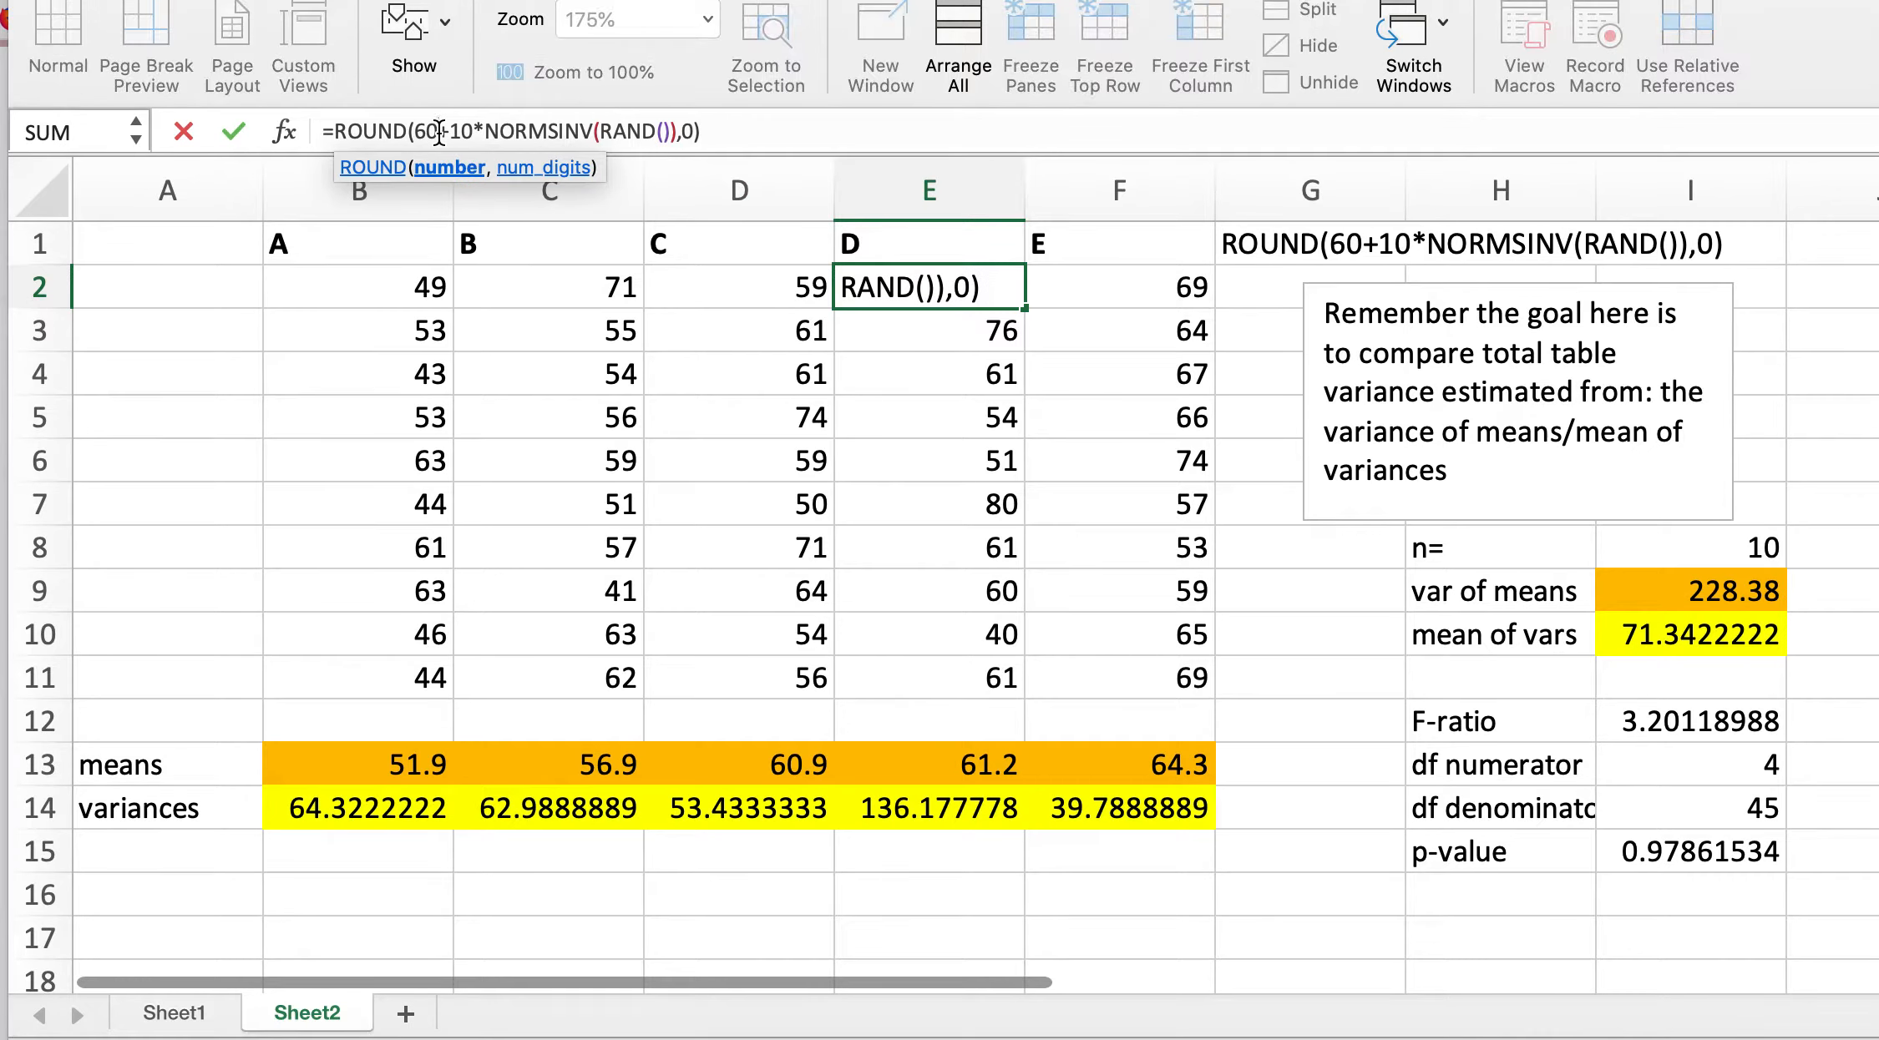
left_click(439, 132)
key("BackSpace")
key("BackSpace")
type("7")
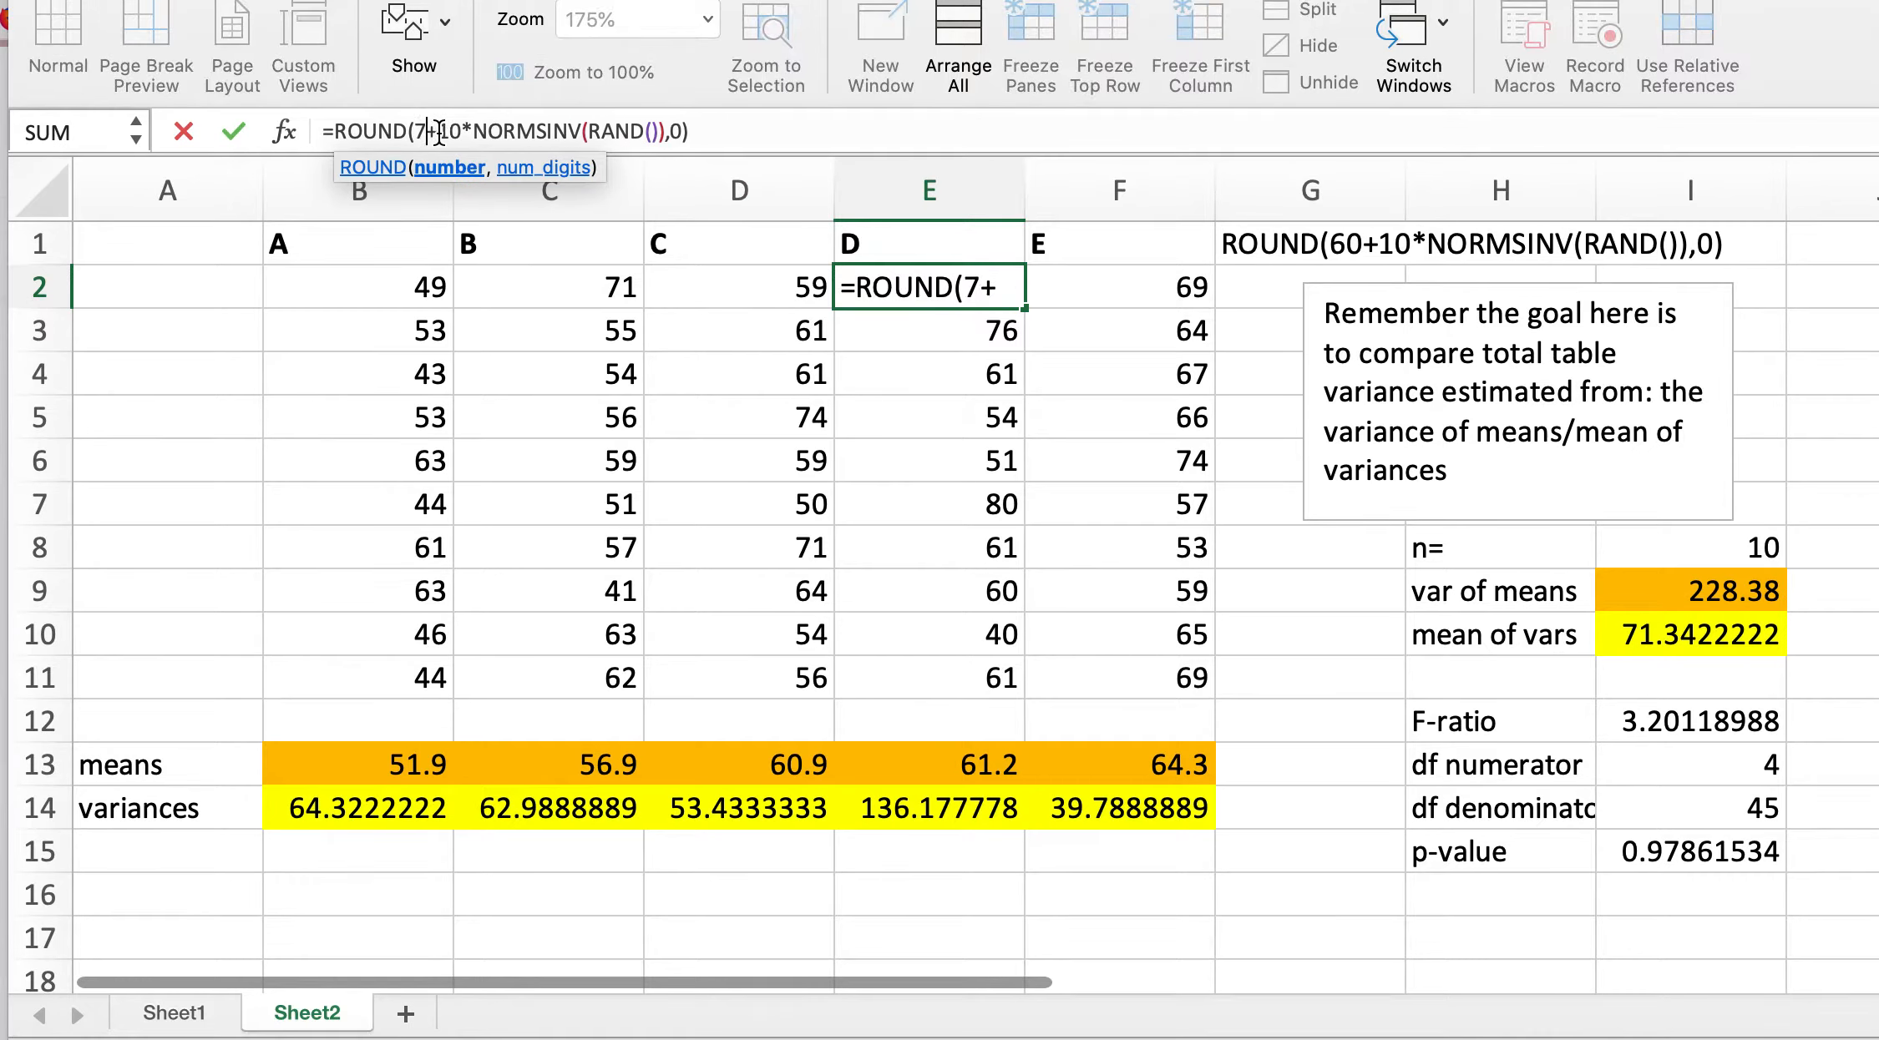
type("0")
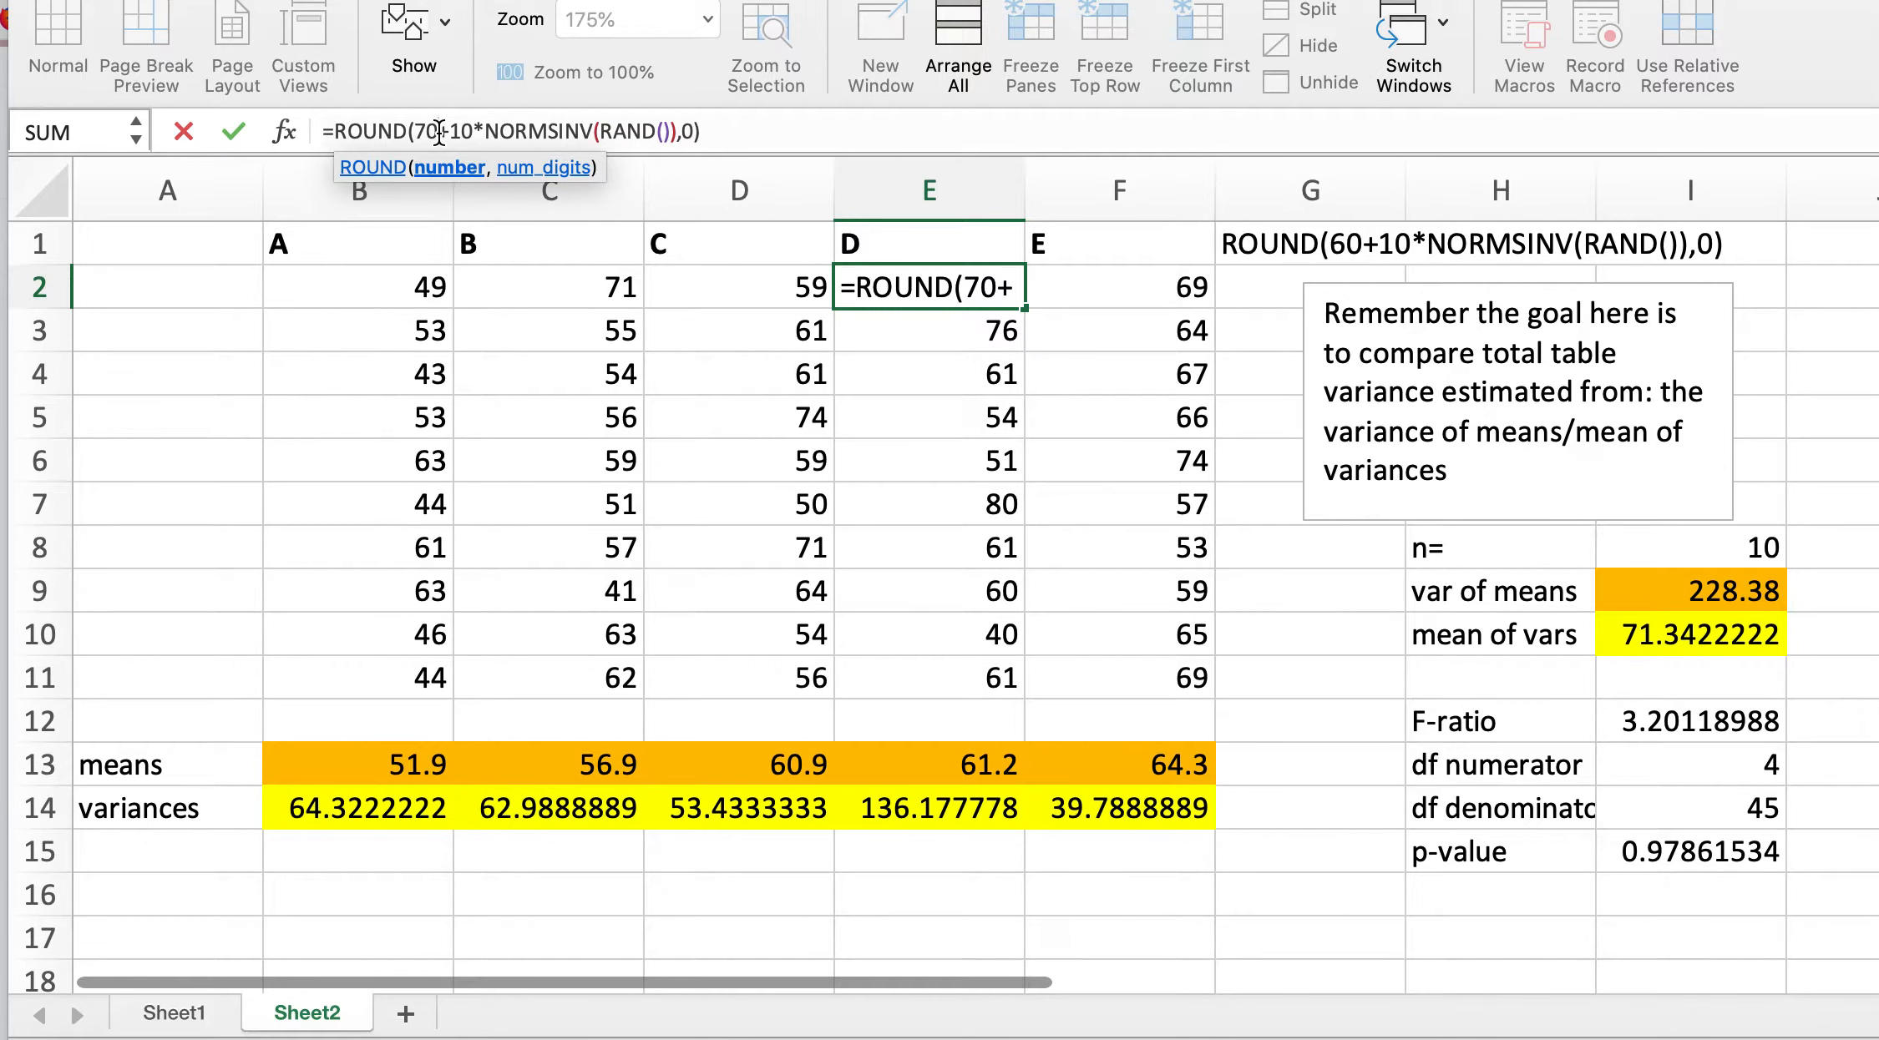
key("Return")
Step: Edit F2's formula so group E's mean is 80: =ROUND(80+10*NORMSINV(RAND()),0)
left_click(1114, 293)
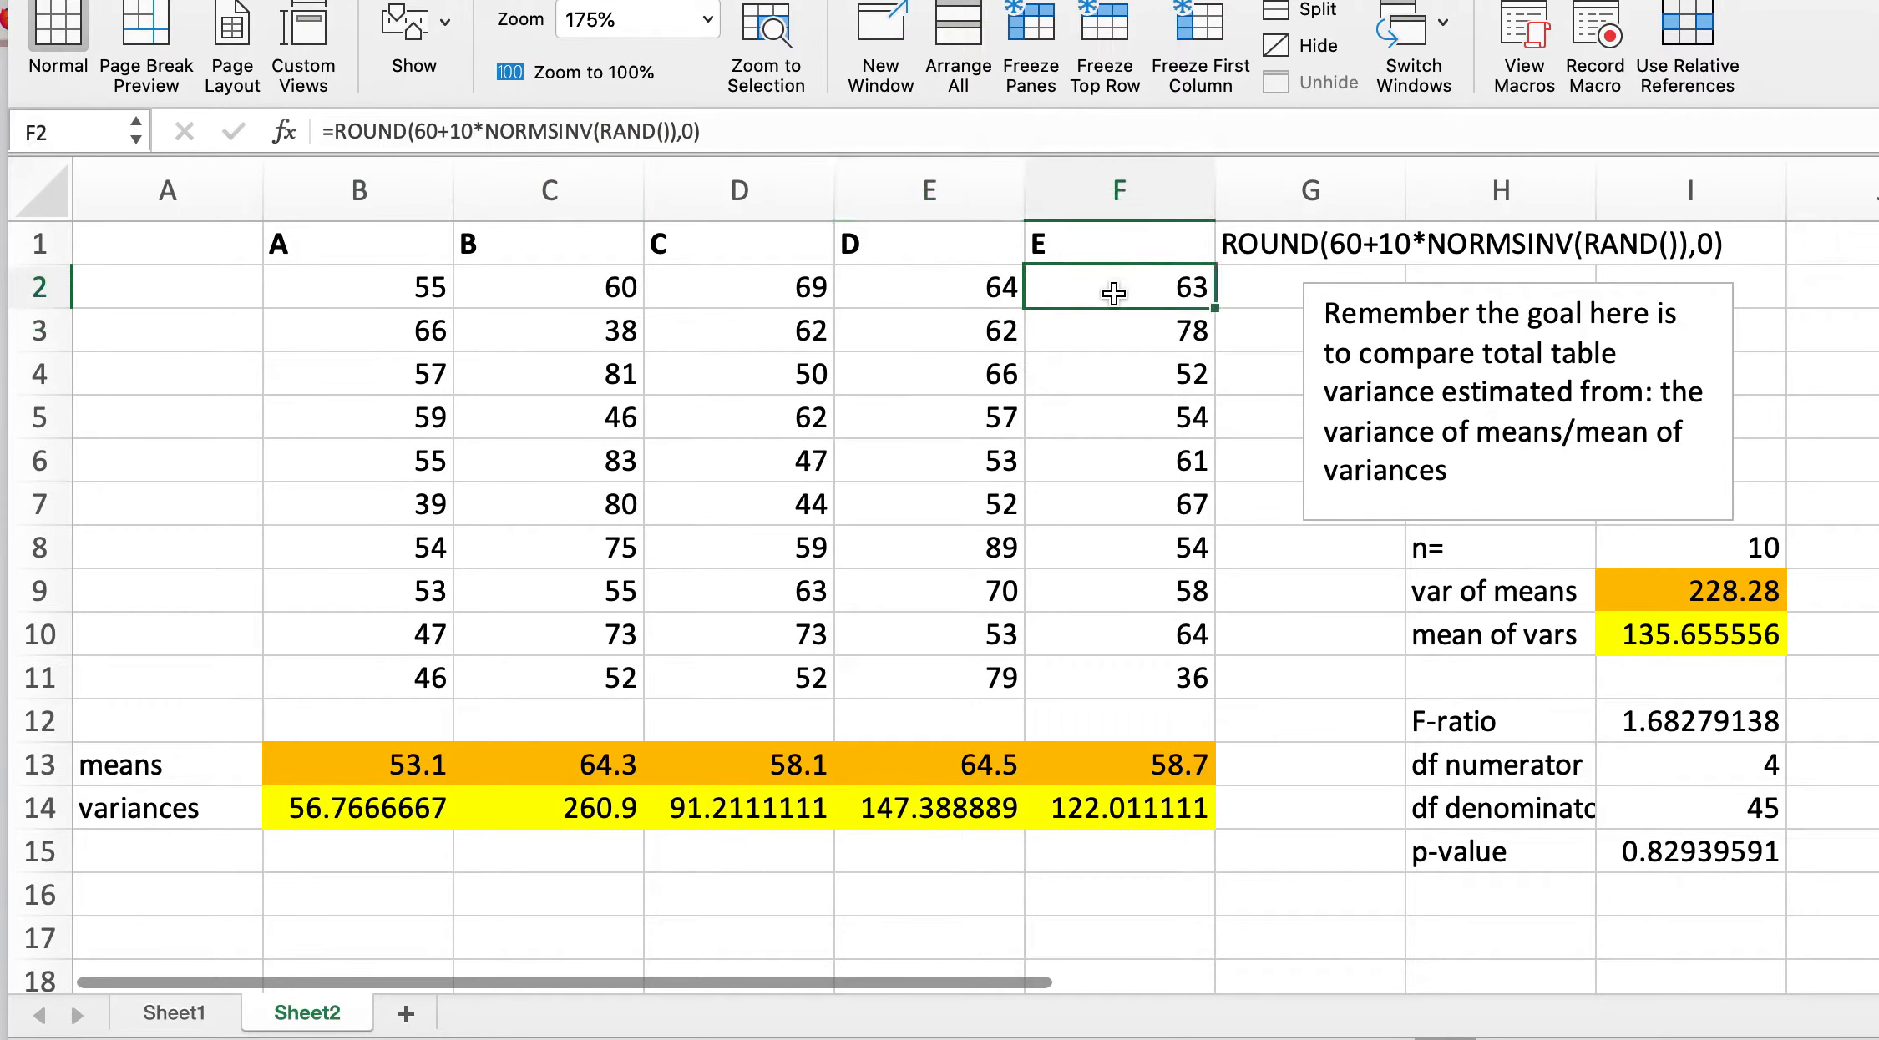
left_click(437, 131)
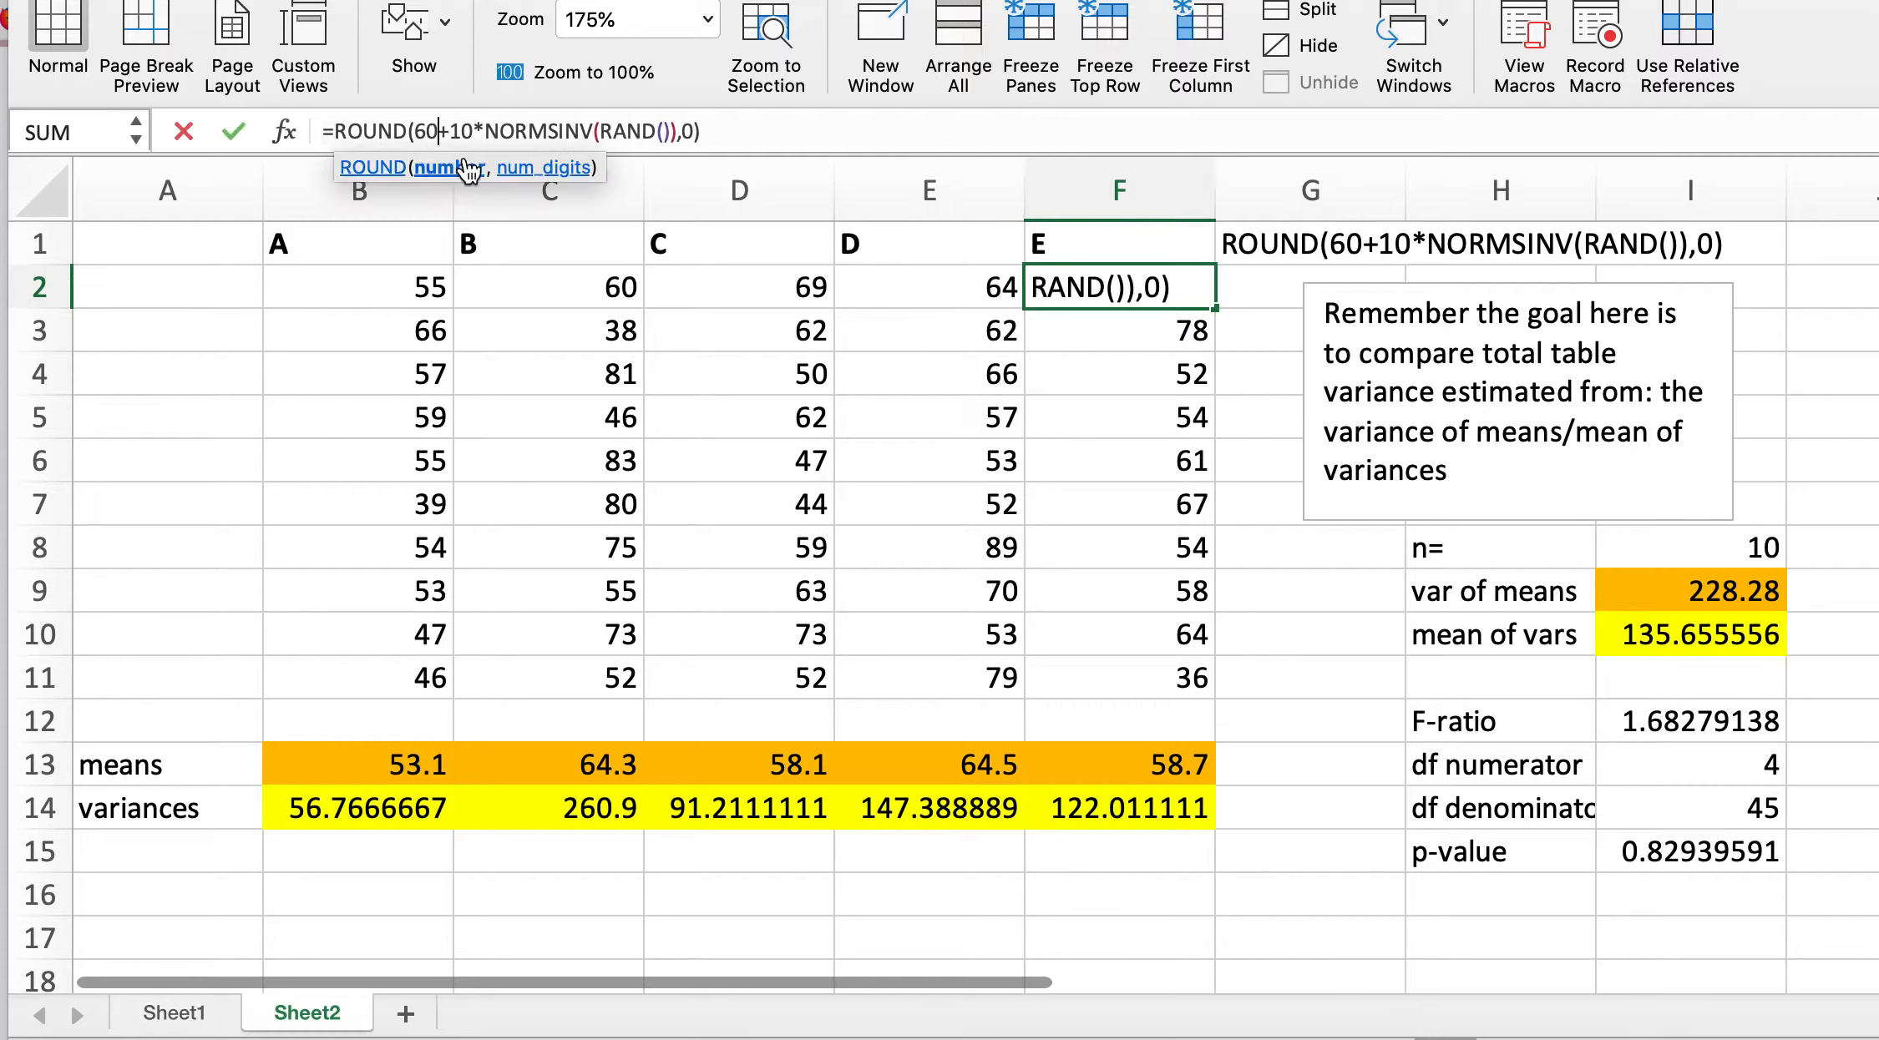
key("BackSpace")
key("BackSpace")
type("80")
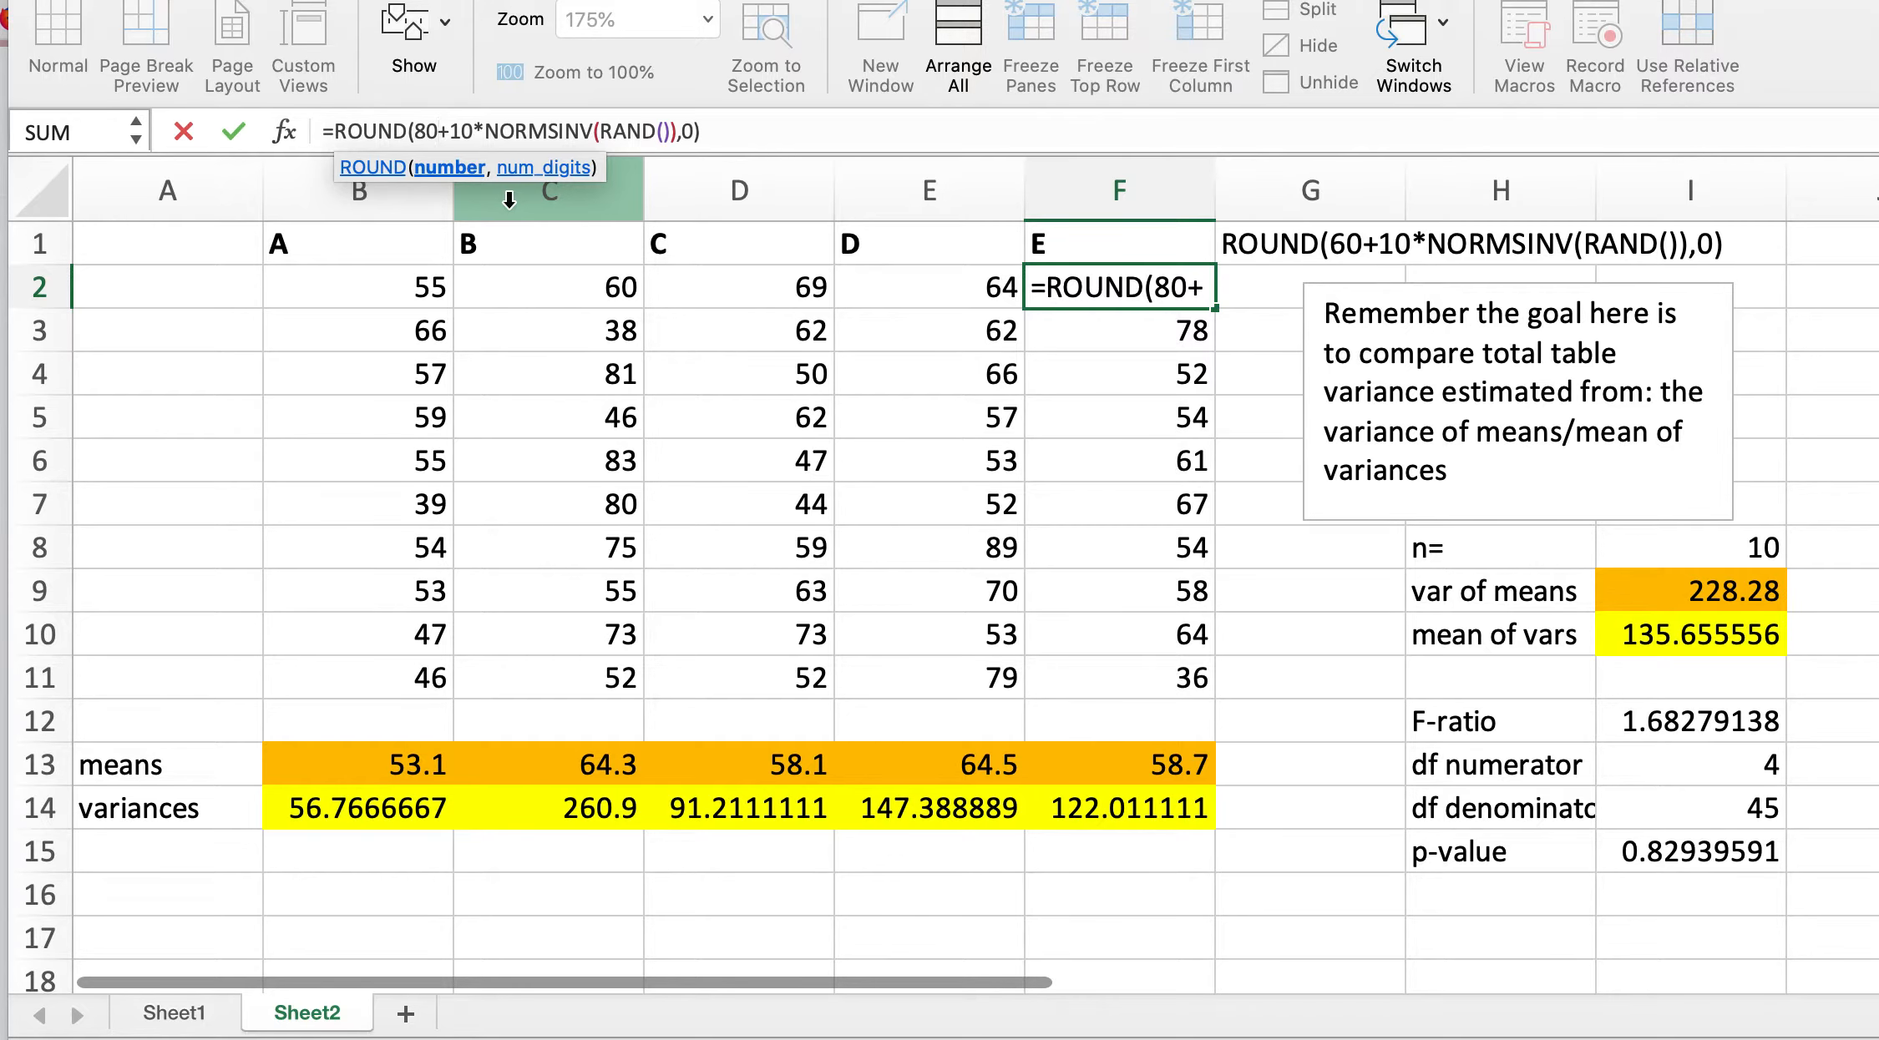
key("Return")
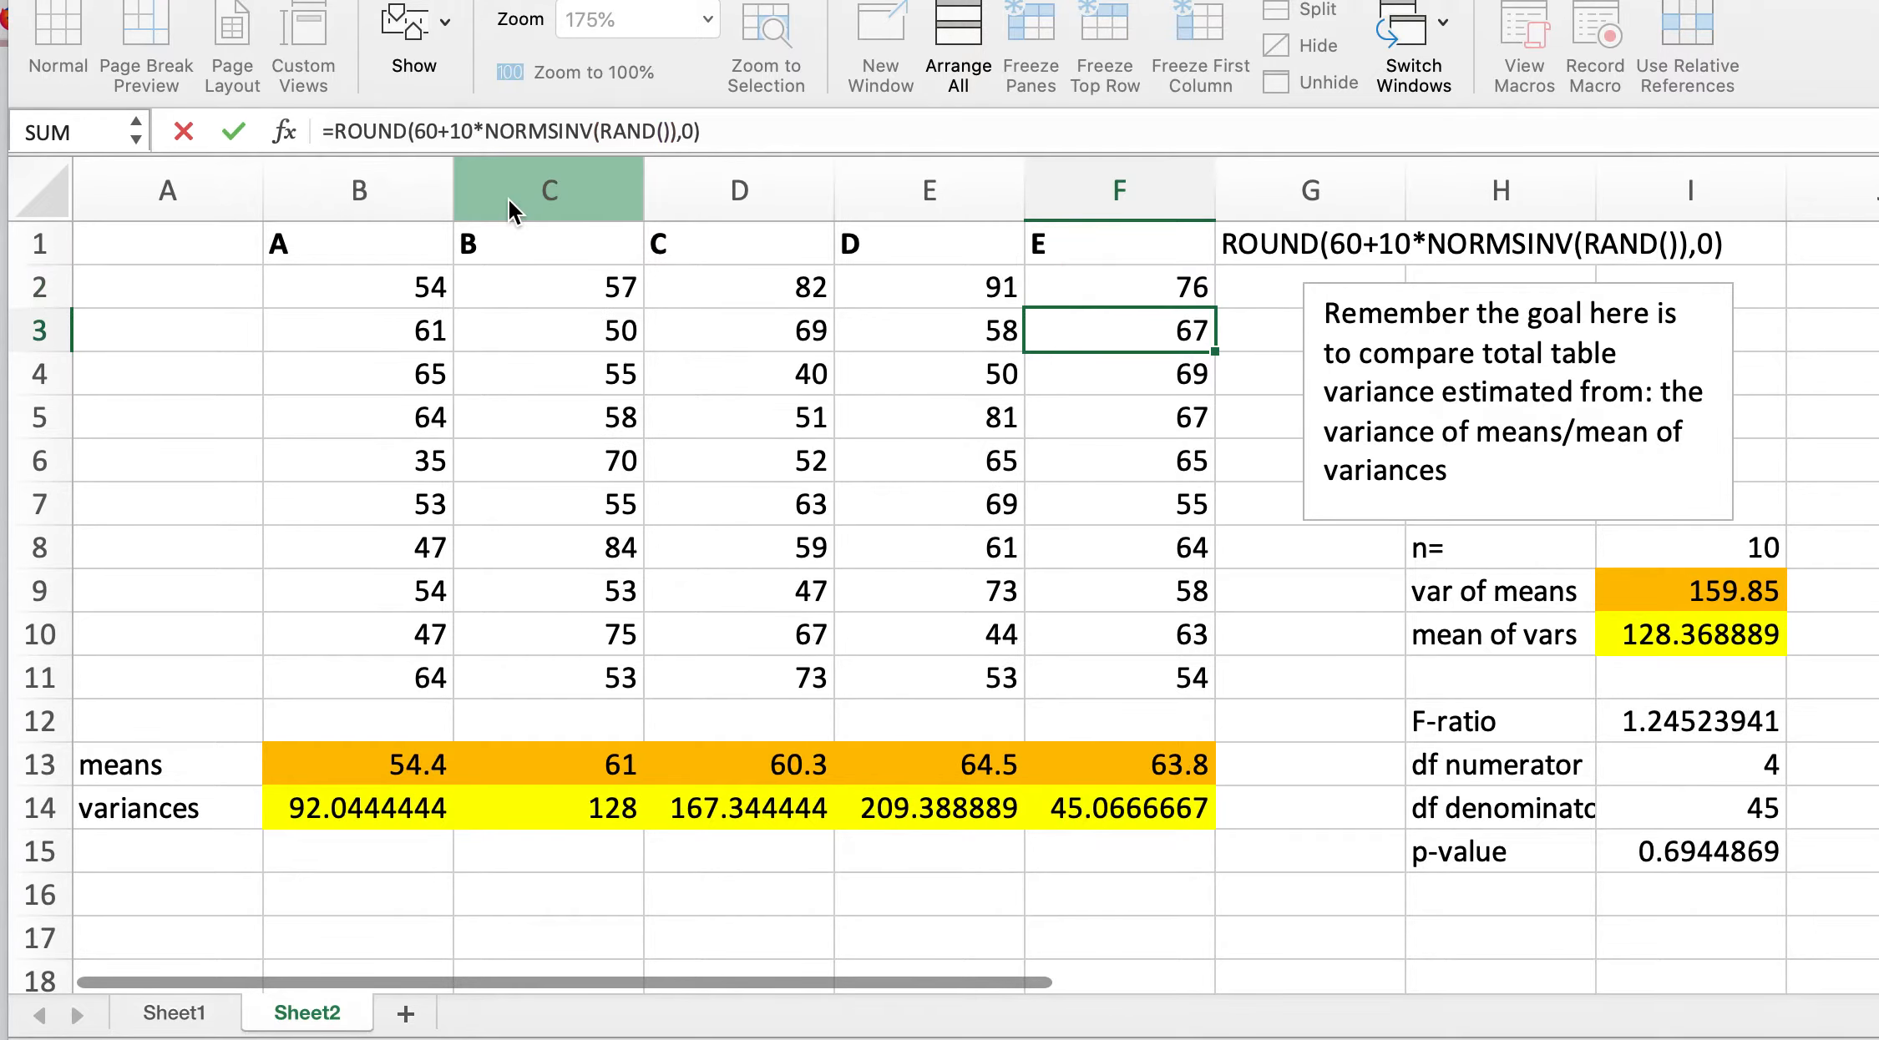
Step: Fill the formulas in C2:F2 down through row 11 for groups B to E
left_click_drag(524, 284, 1139, 275)
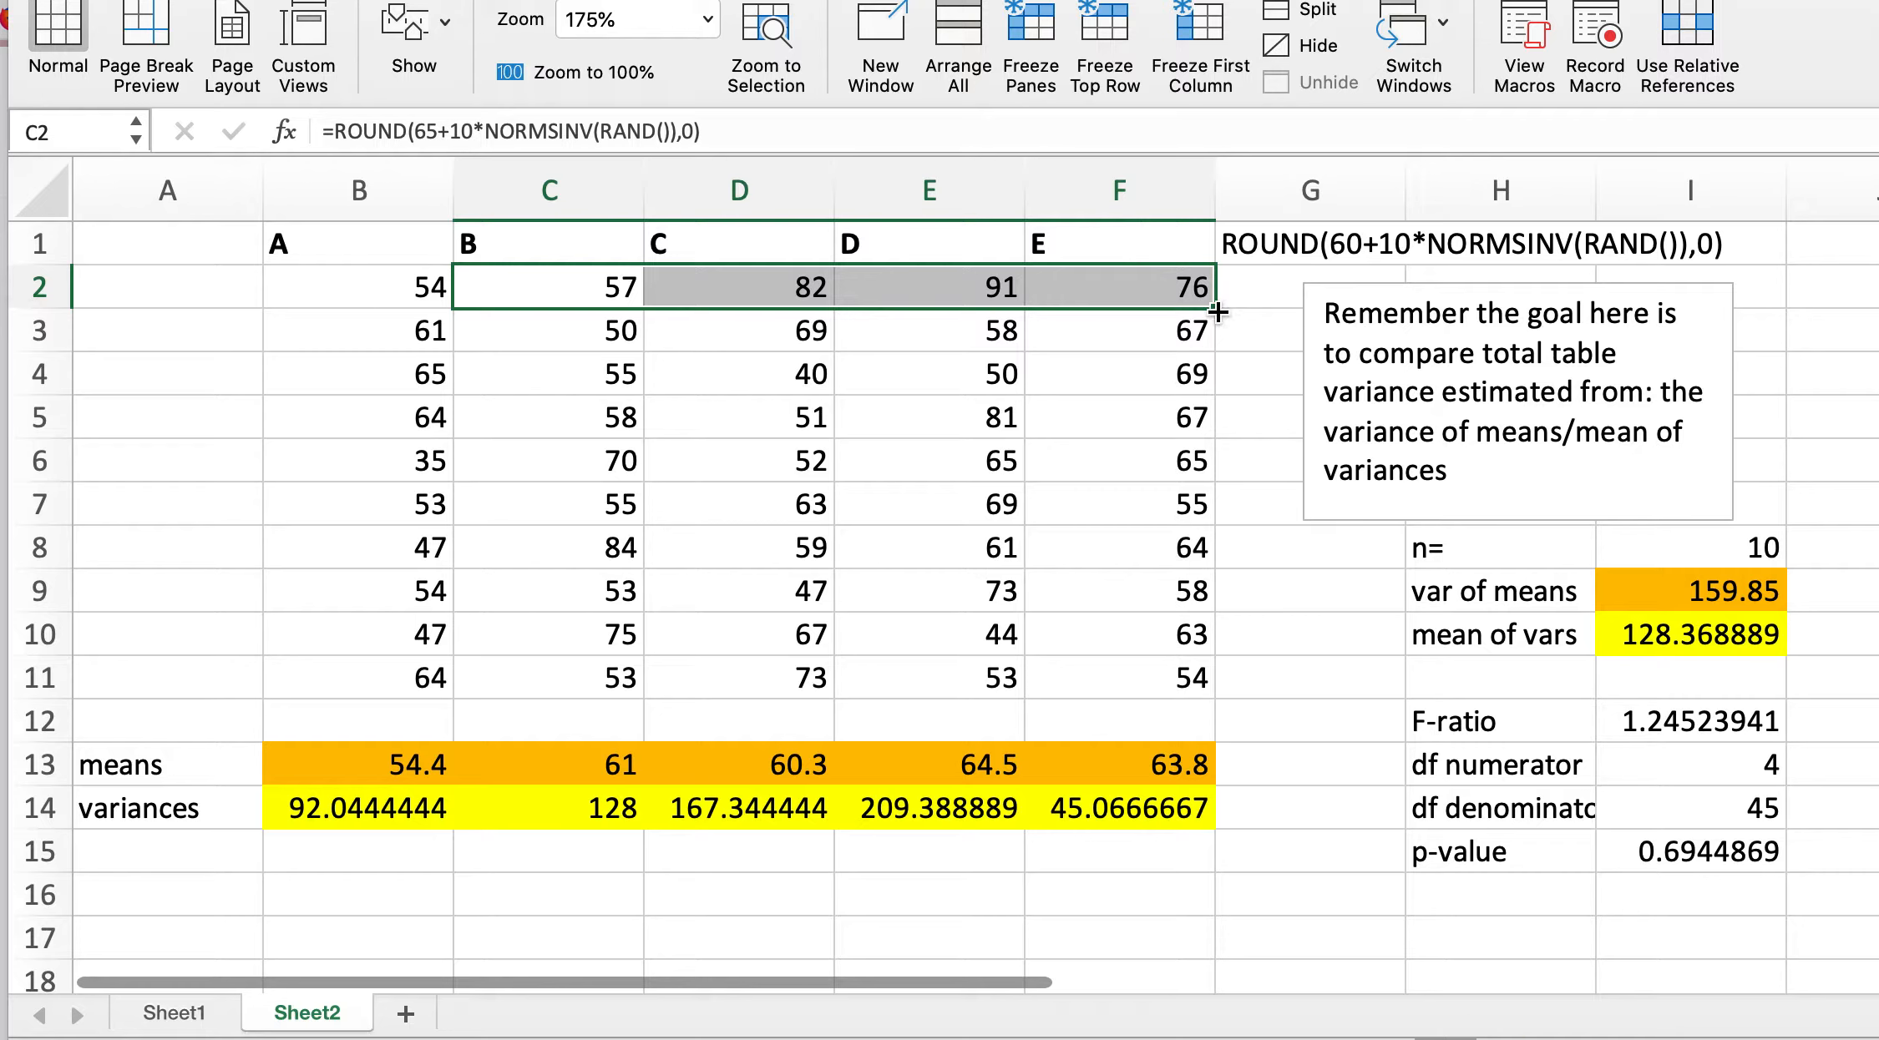
left_click_drag(1218, 311, 1221, 689)
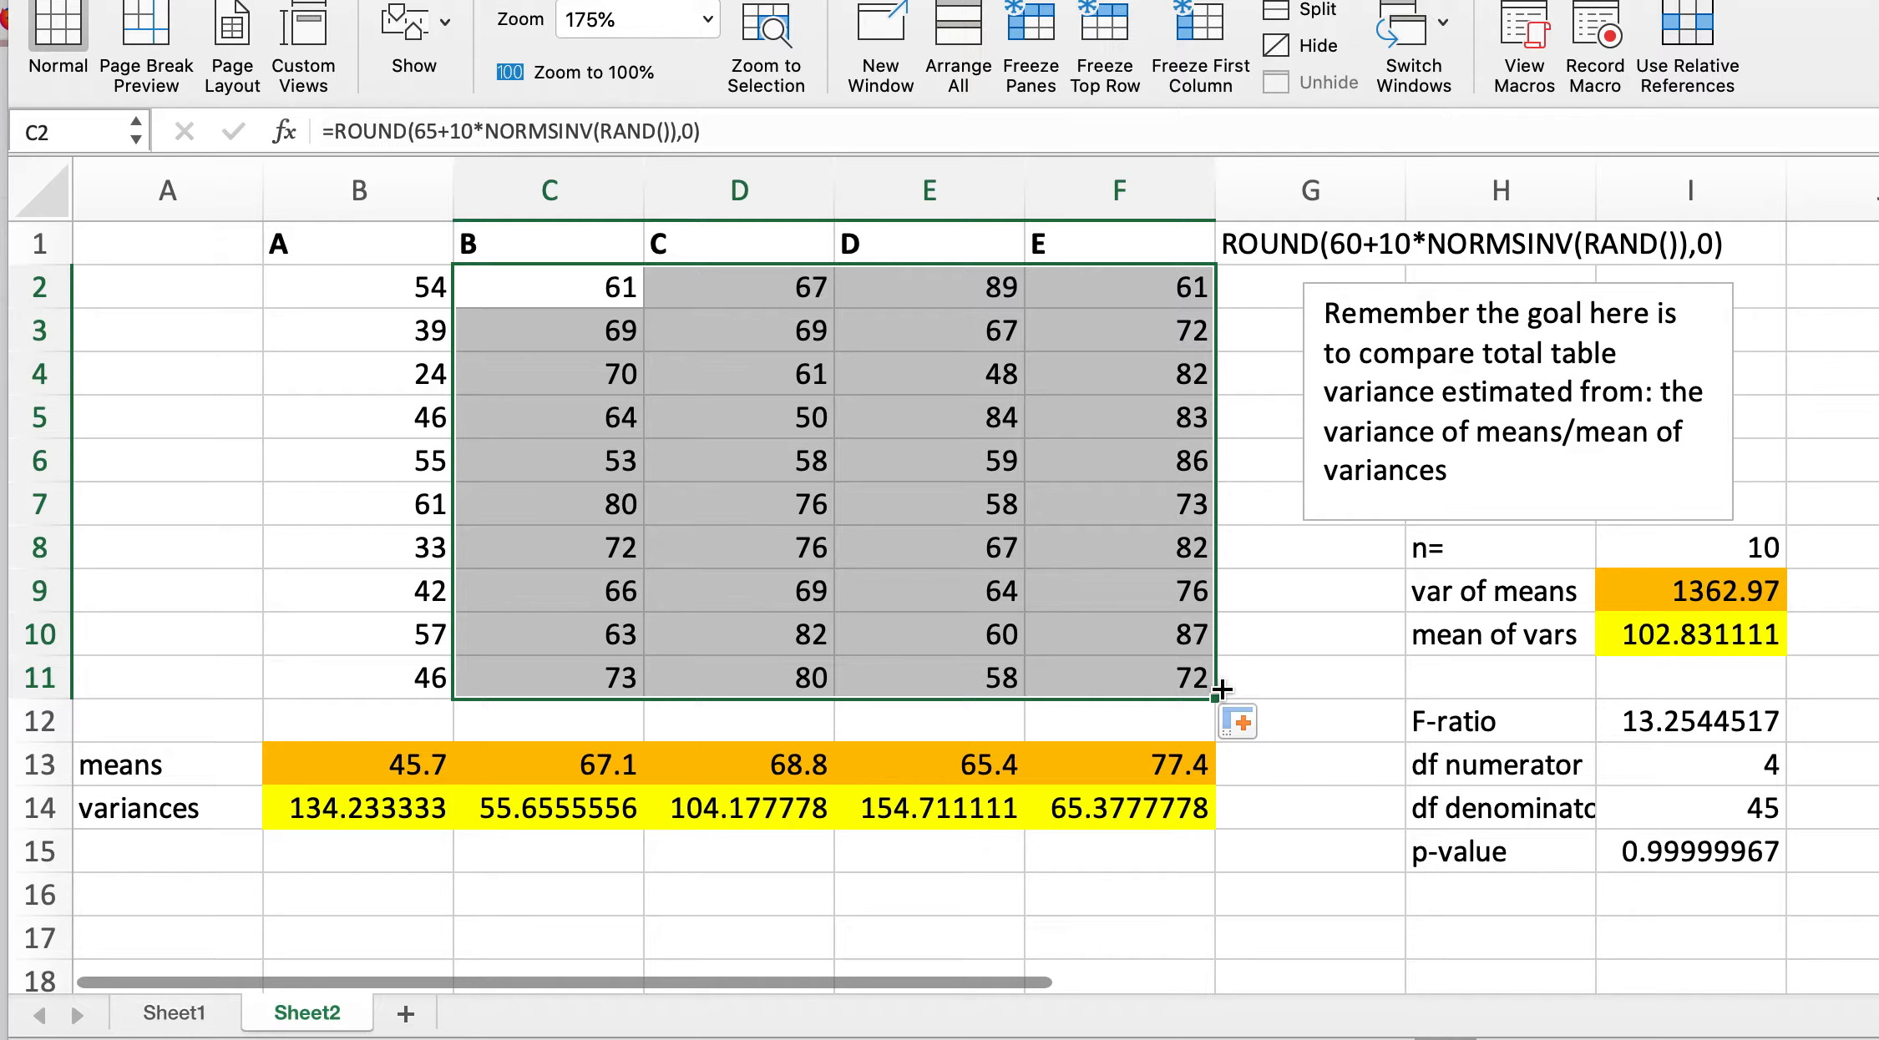
left_click(1221, 690)
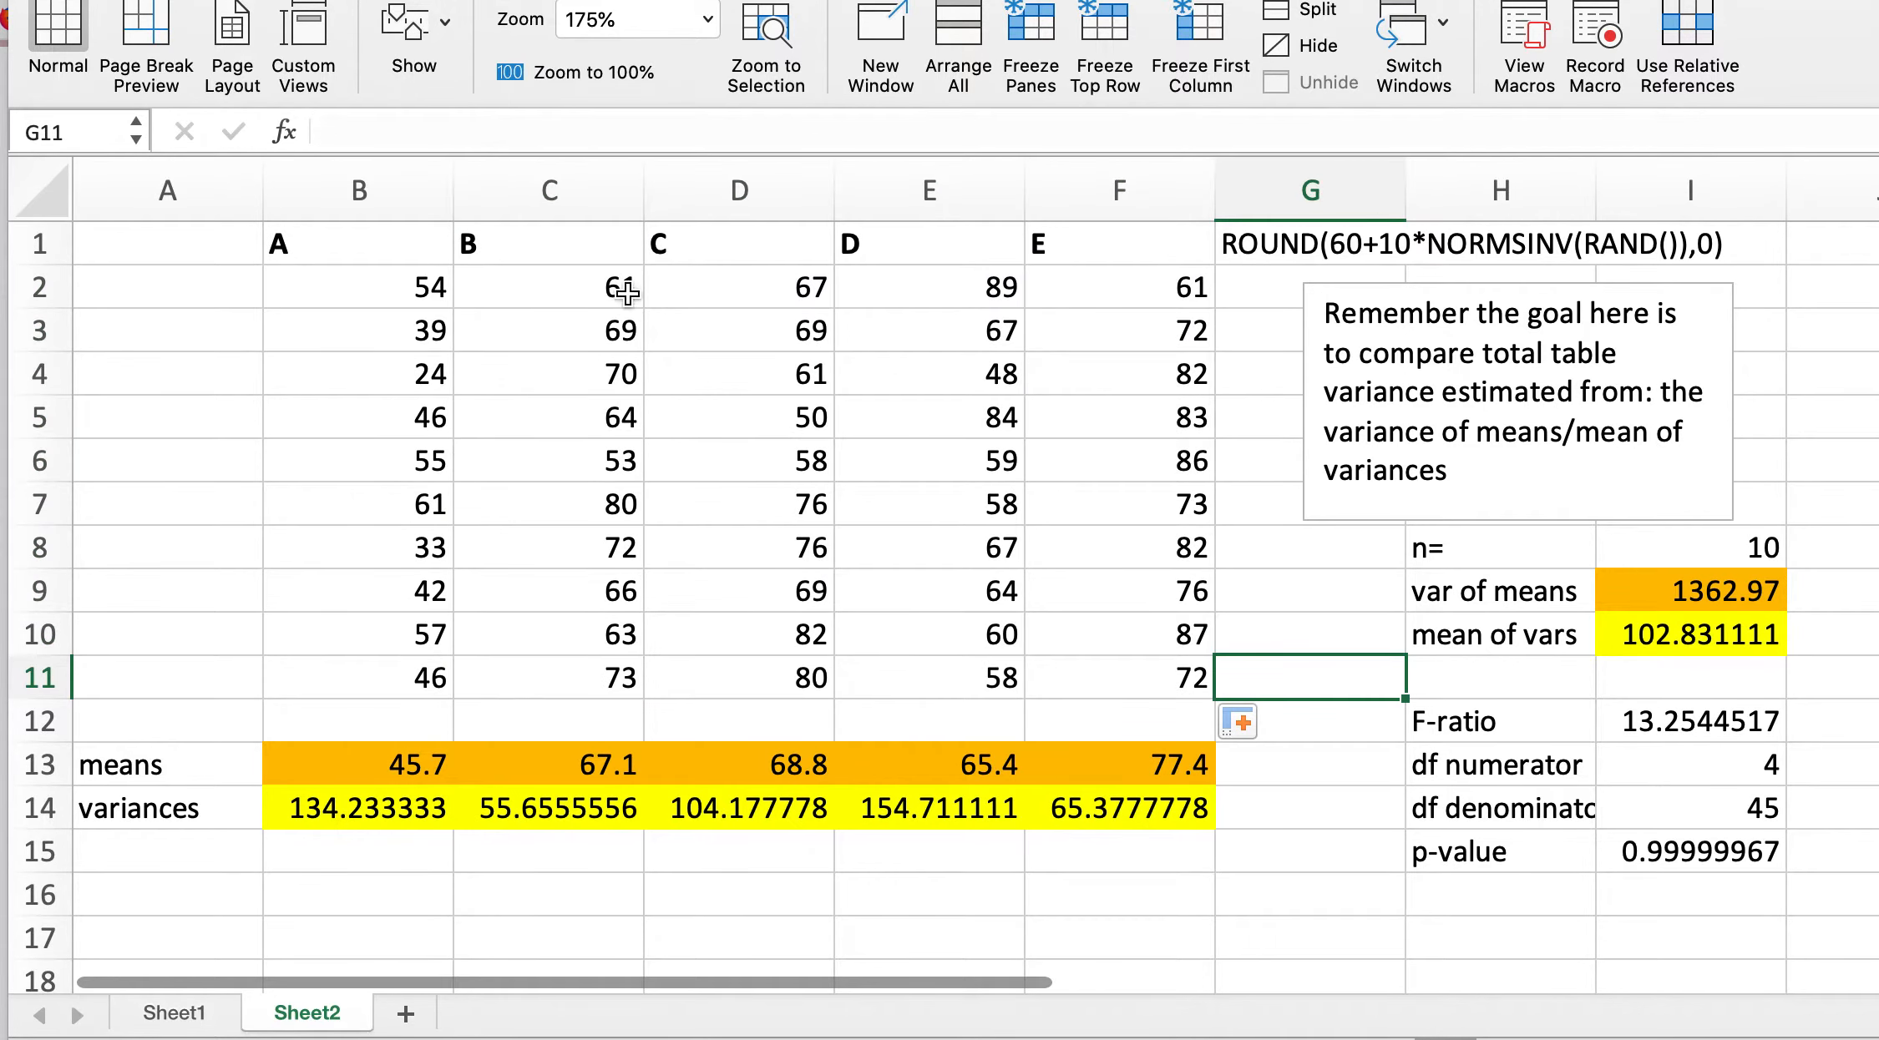
Step: Inspect the filled group formulas, the variance formula in B14, and the var of means, F-ratio and df formulas
left_click(610, 316)
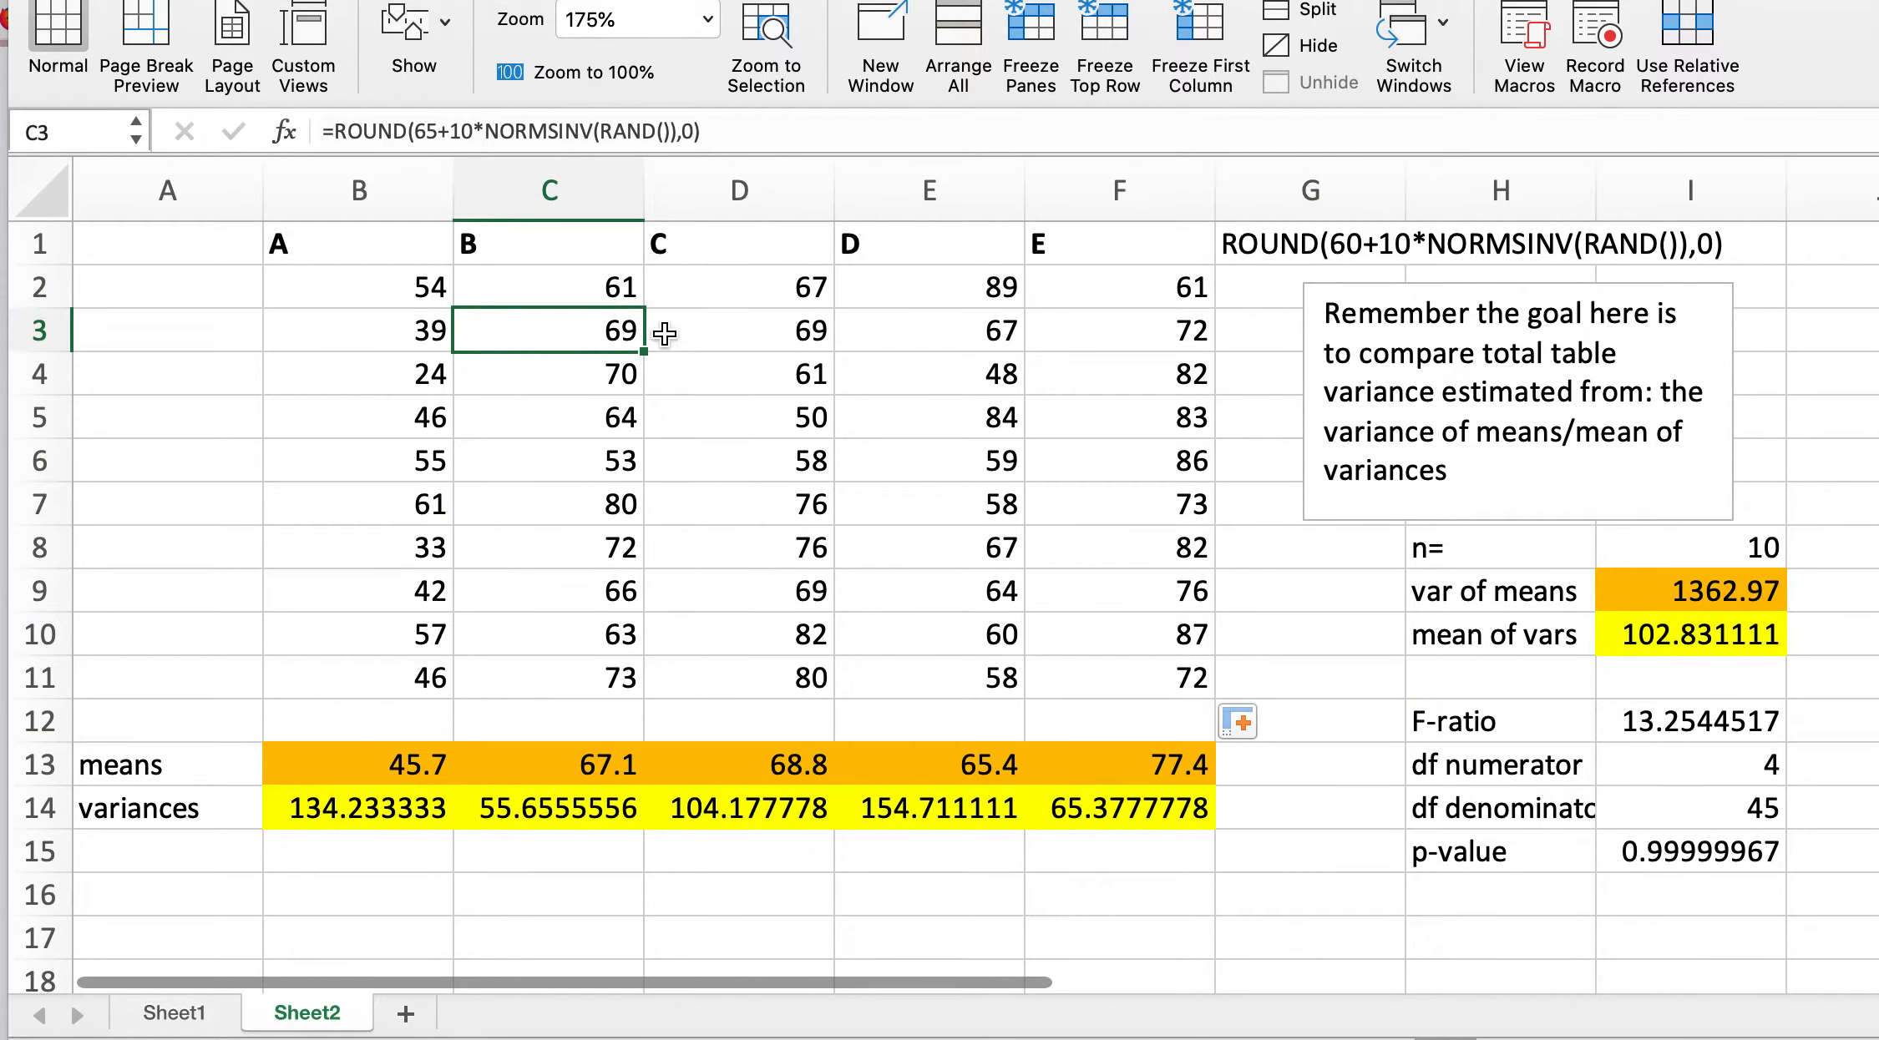
left_click(710, 344)
left_click_drag(709, 344, 870, 356)
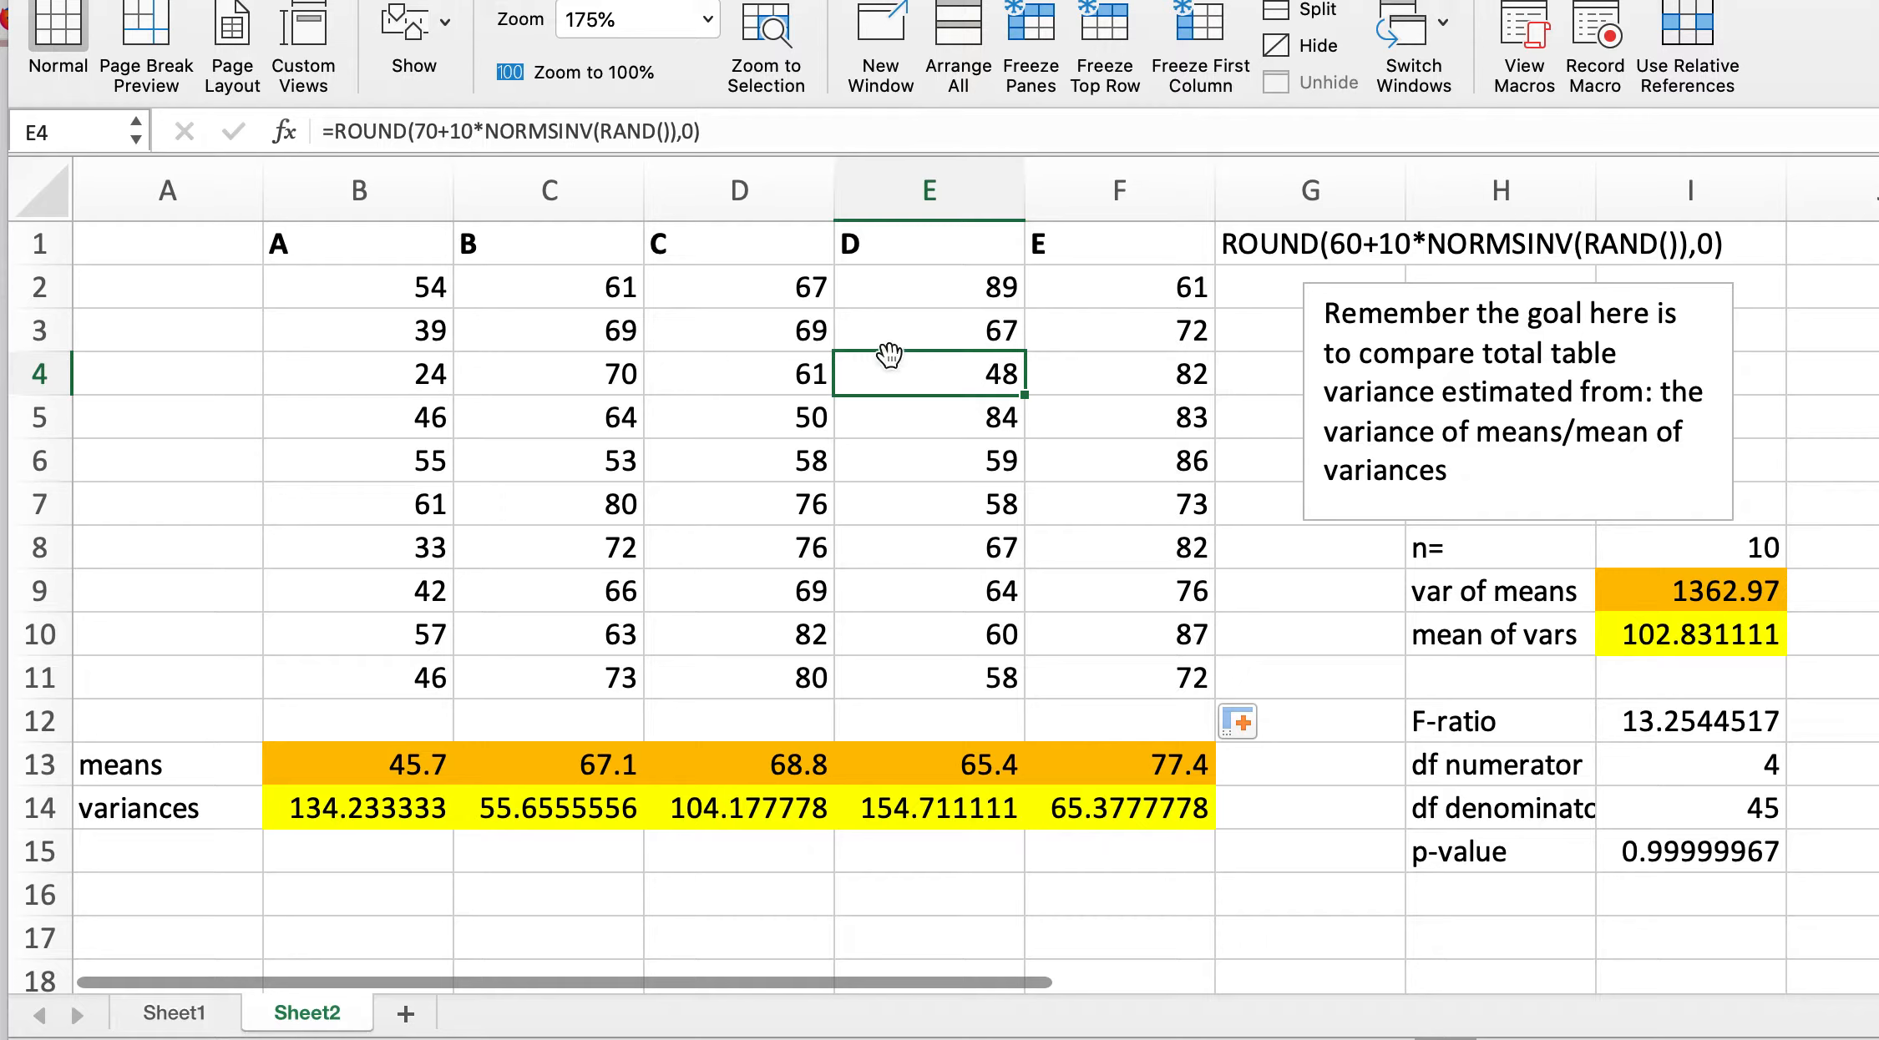
left_click(1133, 394)
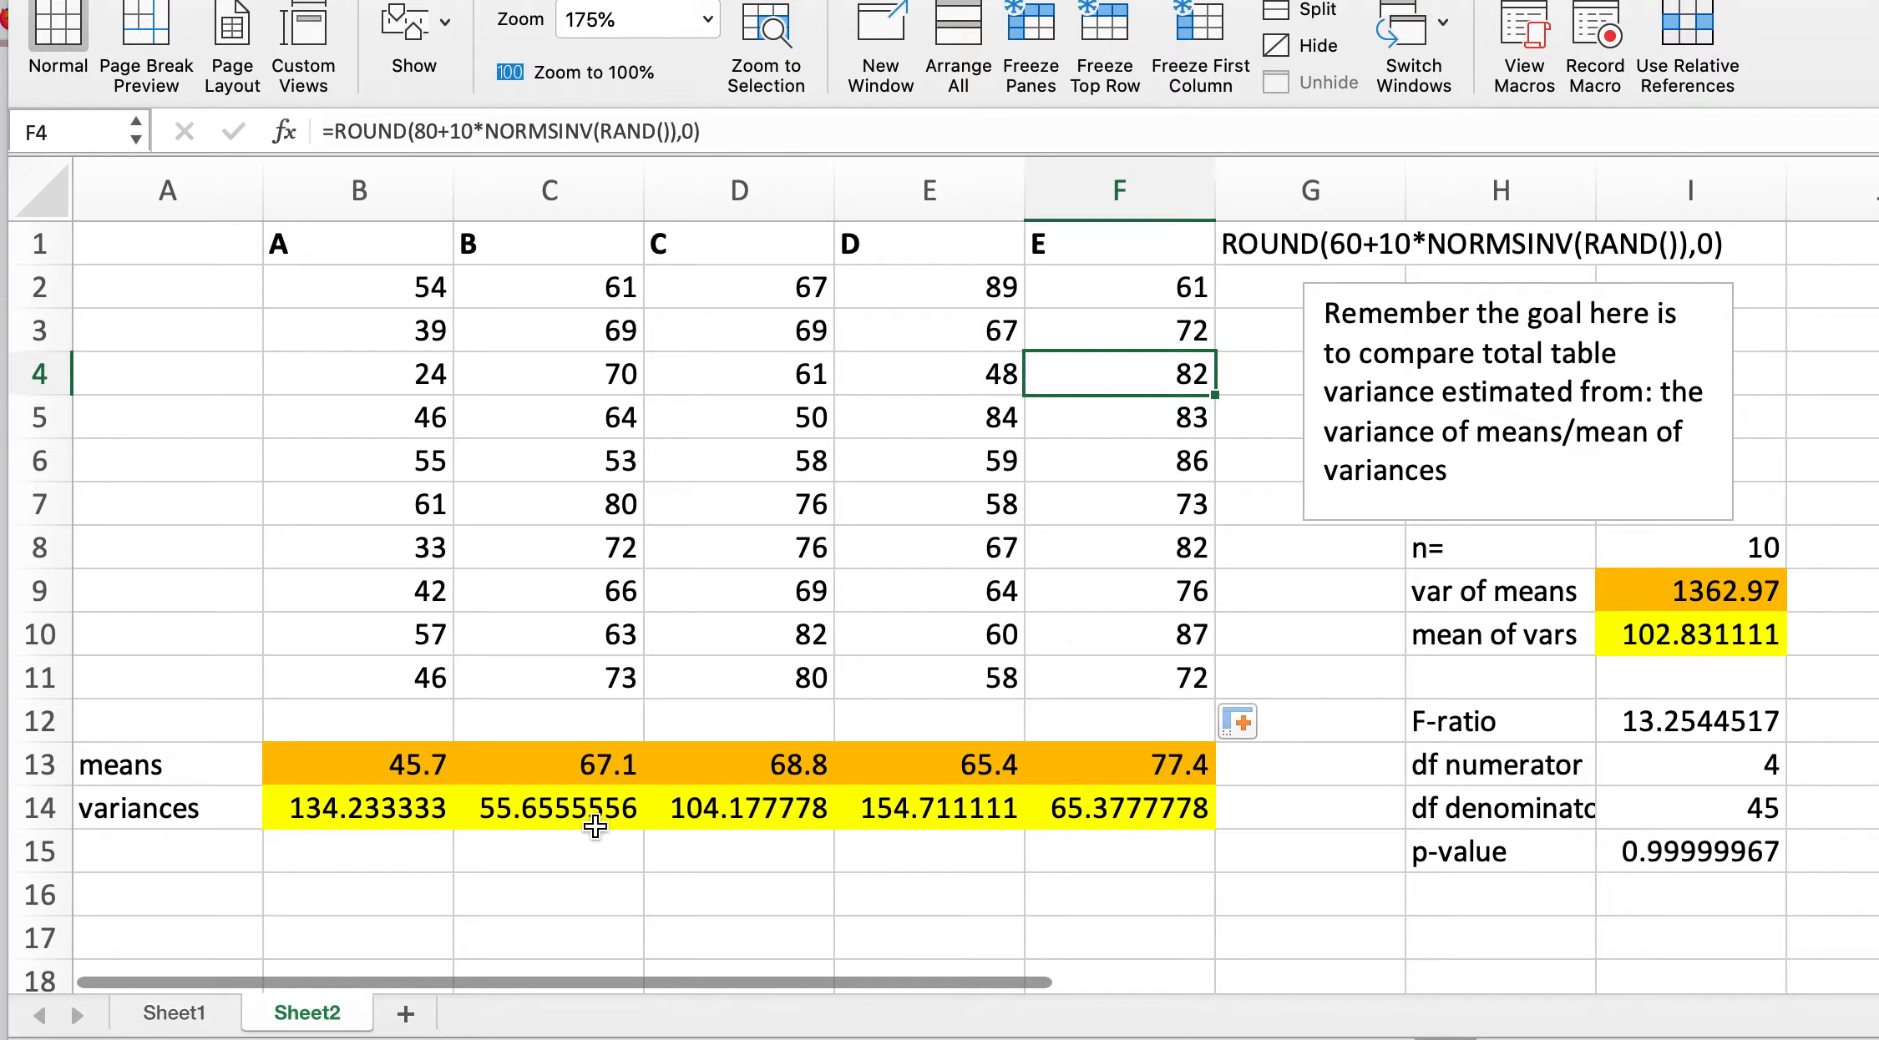
left_click(364, 810)
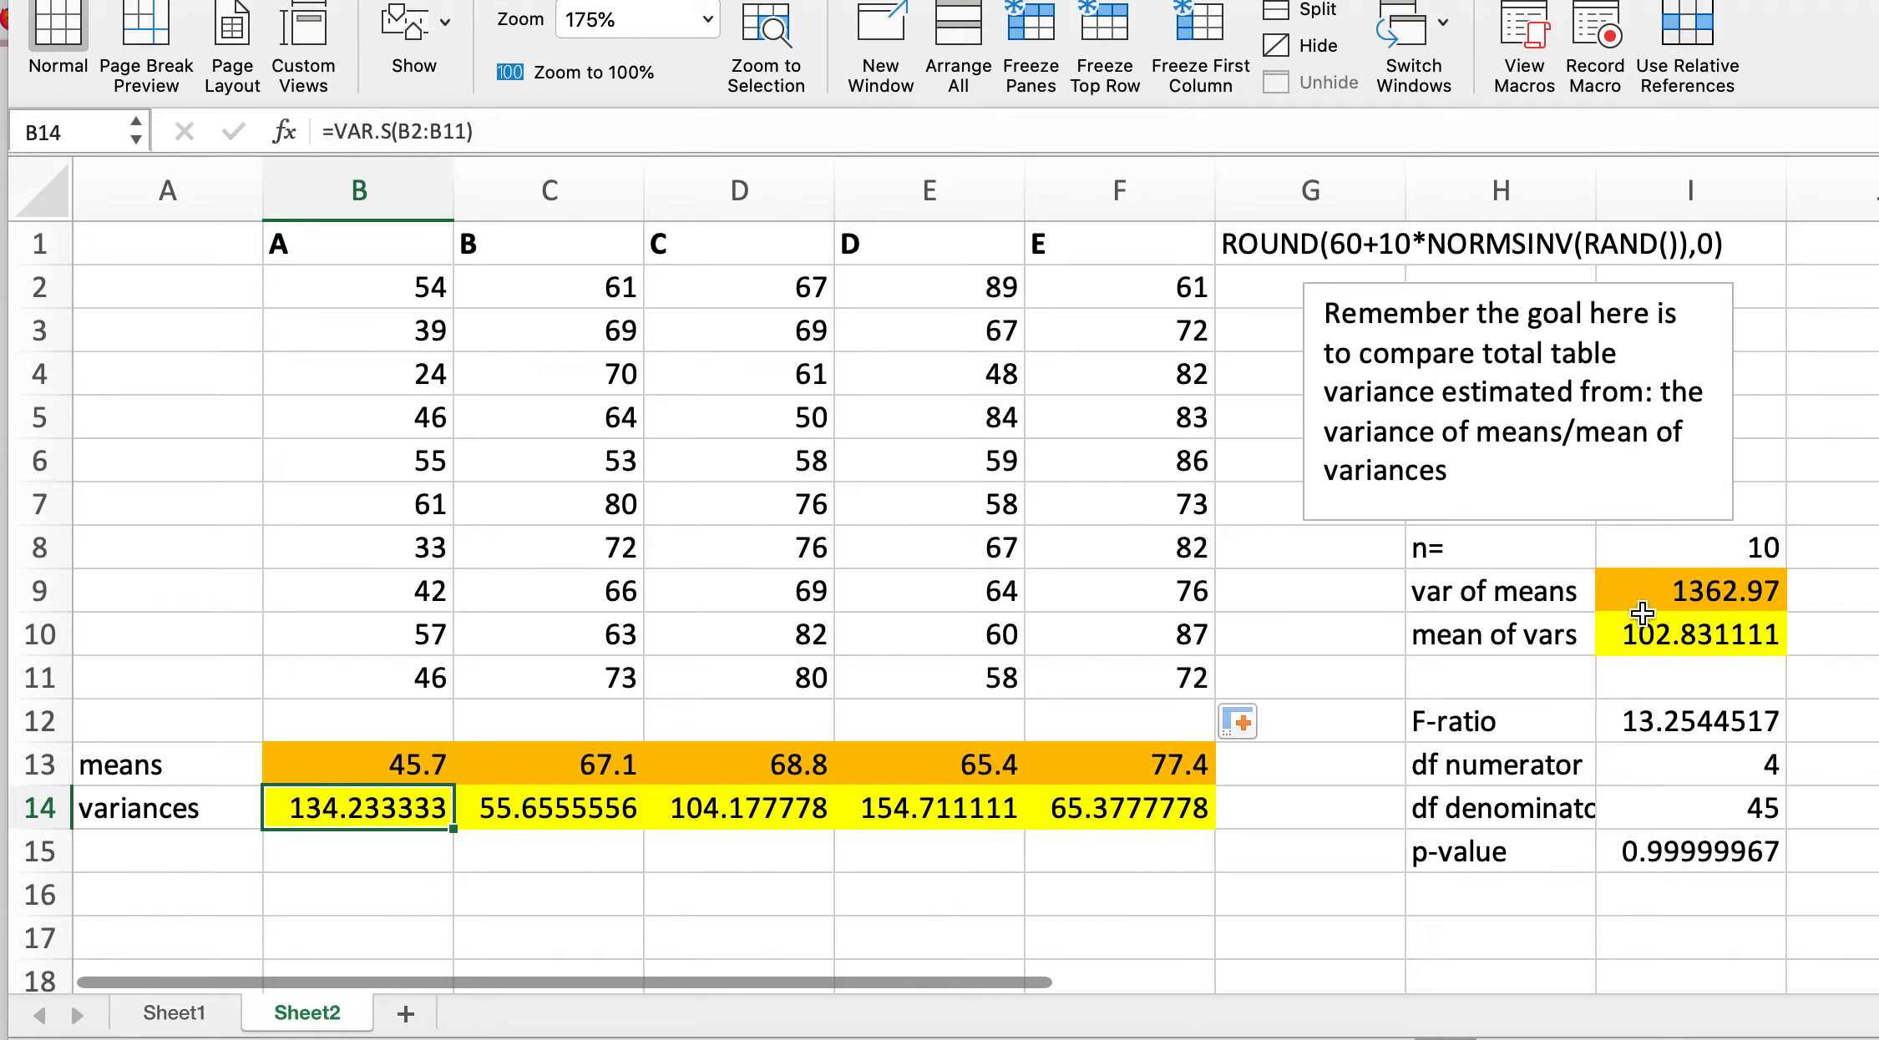
left_click(1708, 589)
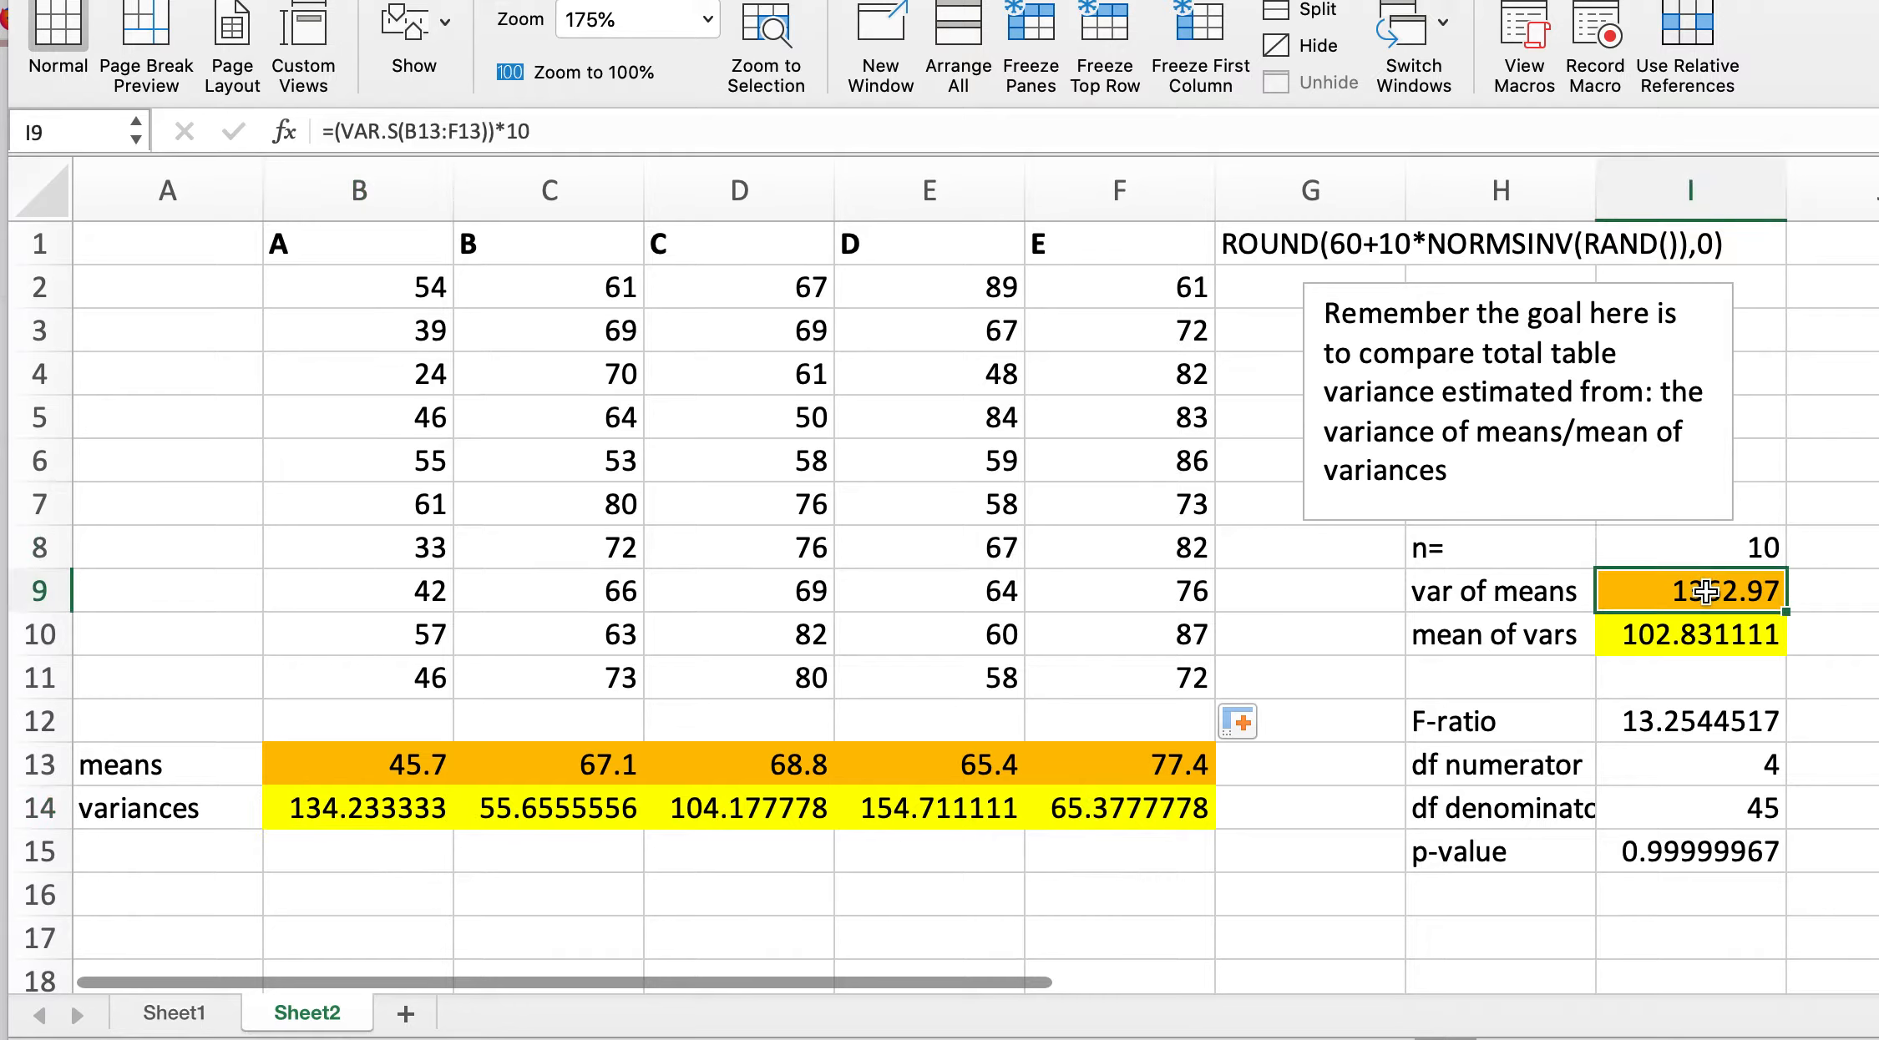
left_click(1698, 636)
left_click(1695, 723)
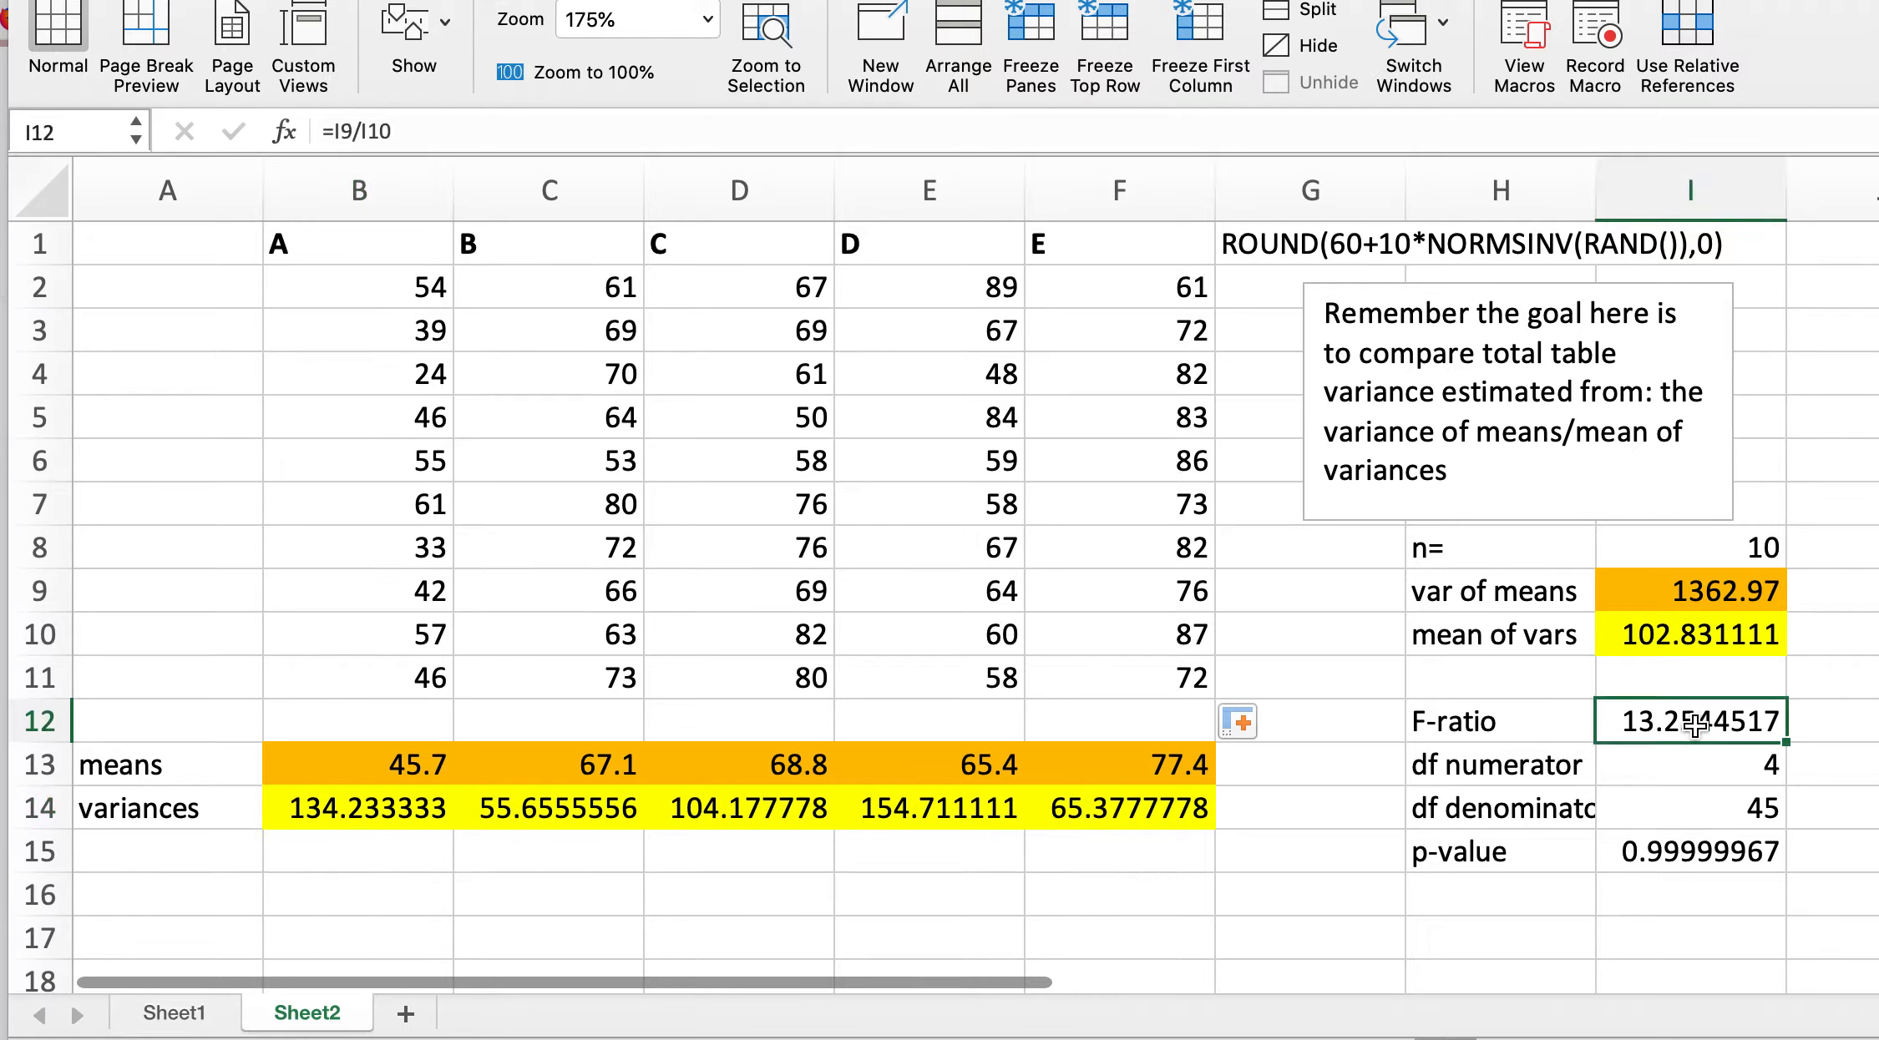
left_click(1696, 763)
left_click(1694, 821)
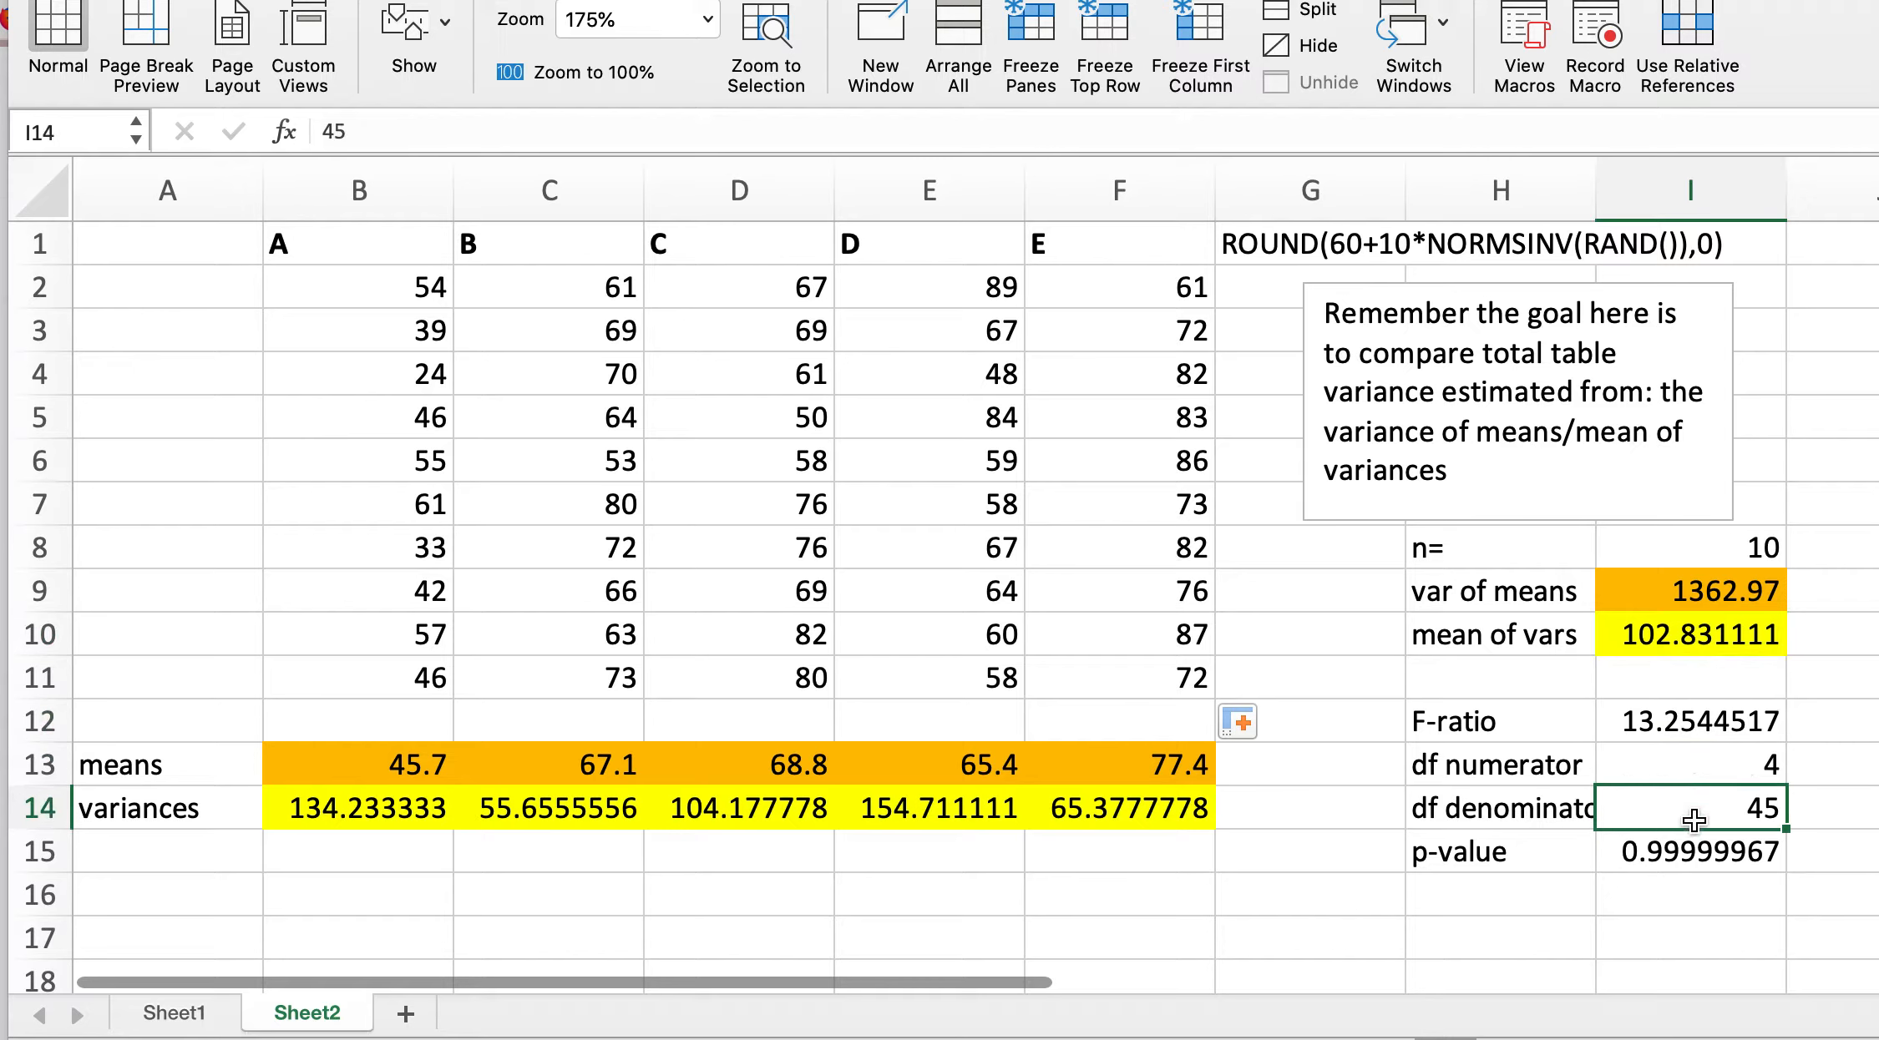
left_click(1686, 711)
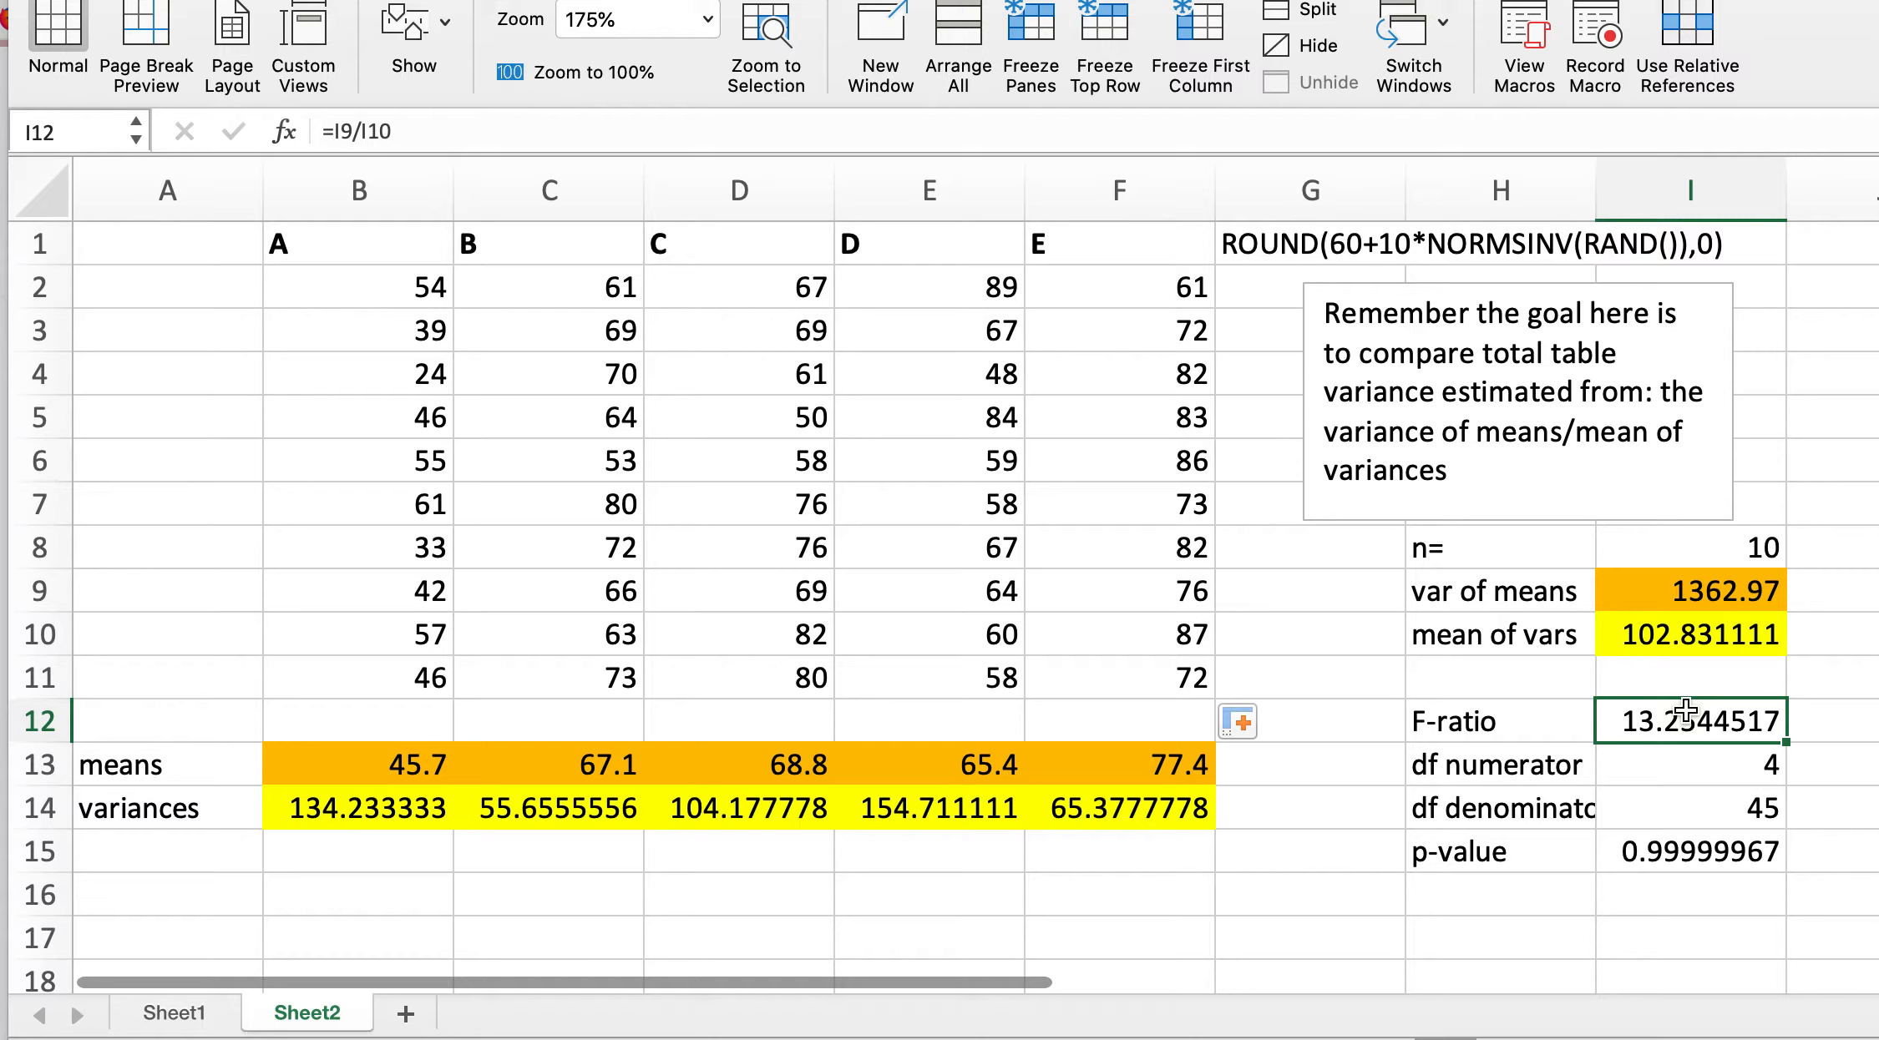
left_click(1721, 597)
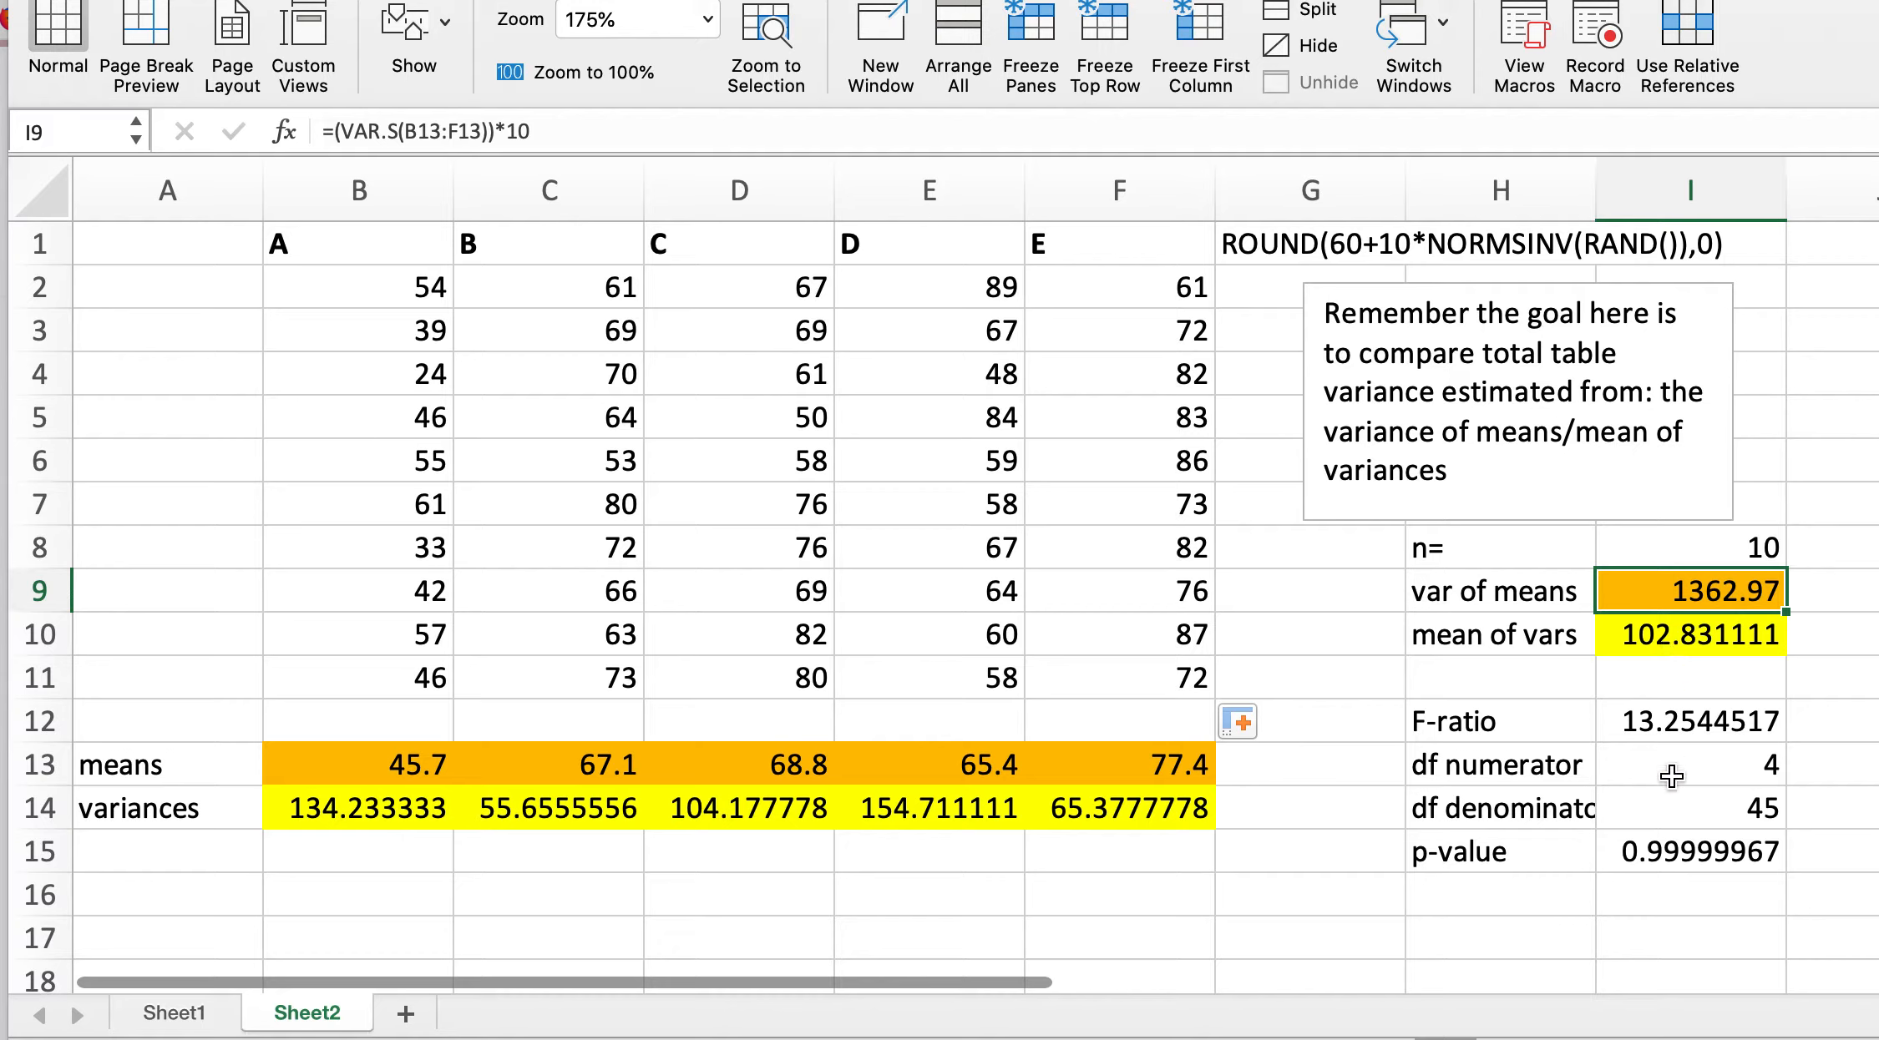
left_click(1674, 734)
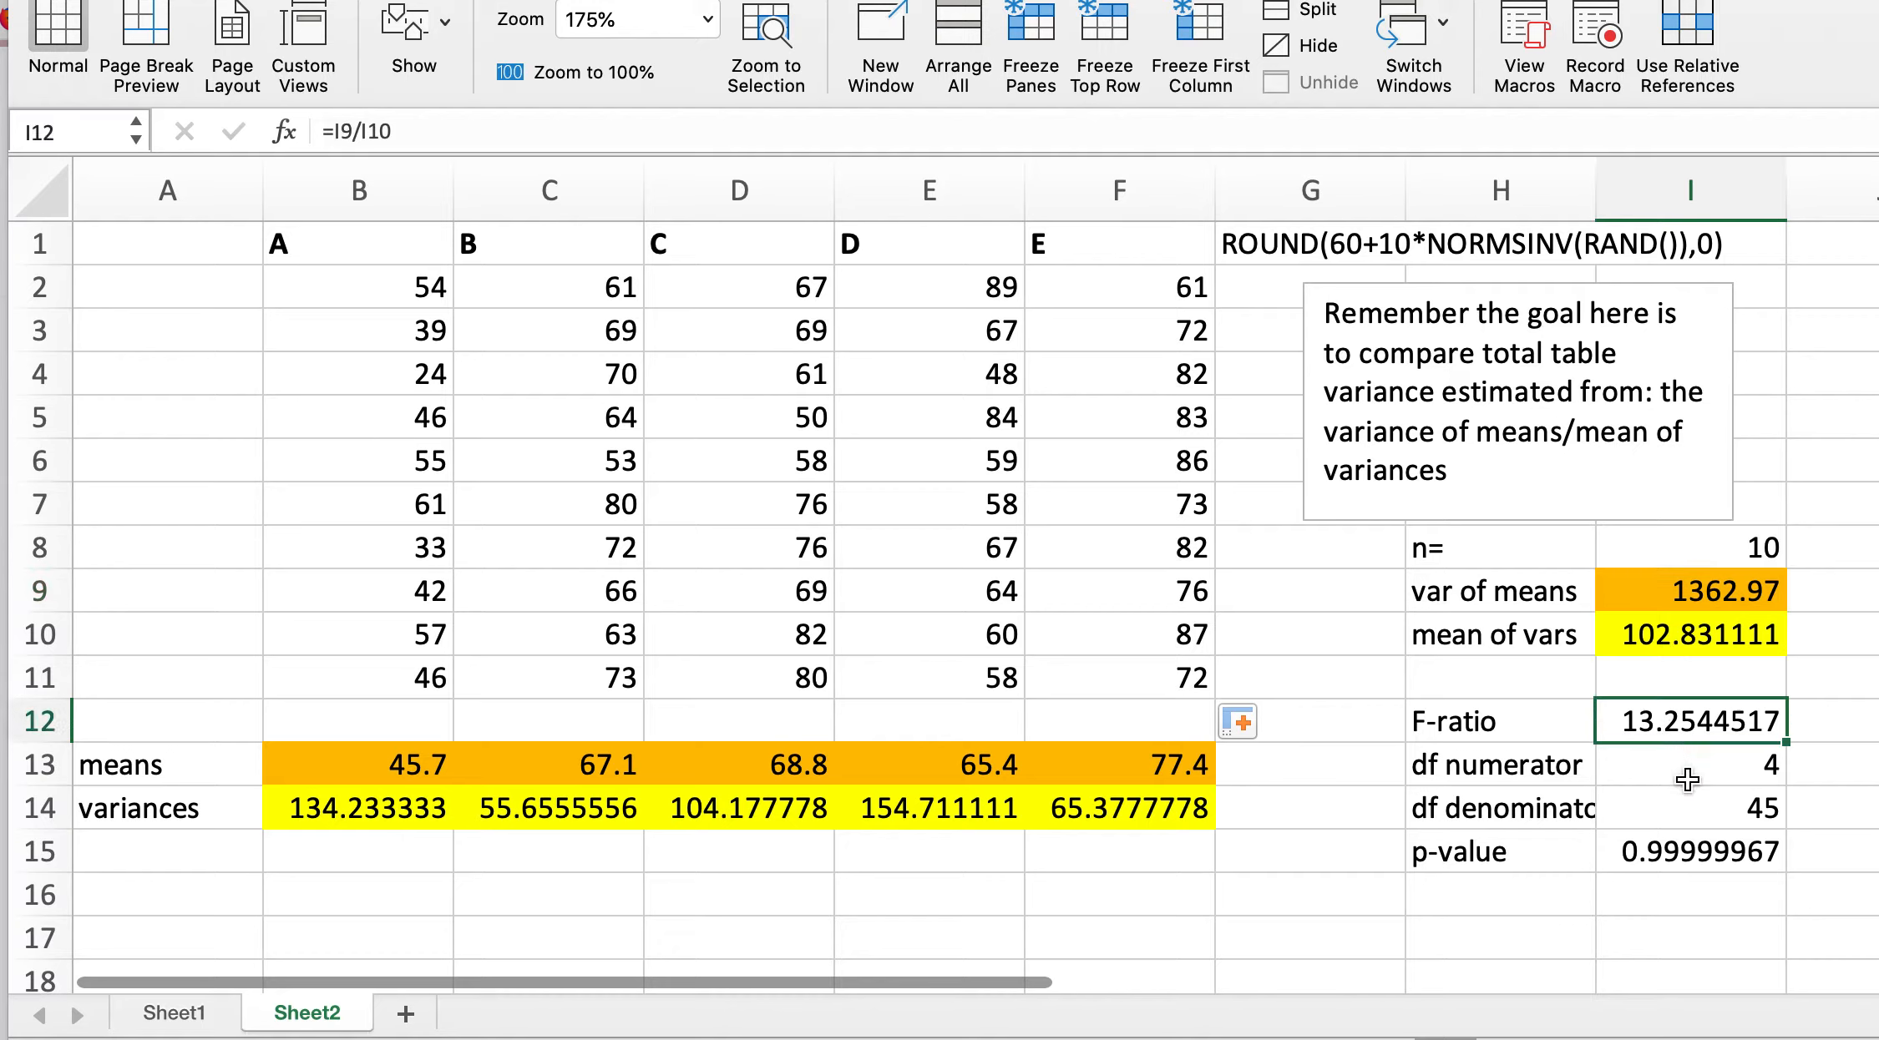
Step: Change the p-value formula's cumulative argument to False: =F.DIST(I12,I13,I14,False)
left_click(1688, 848)
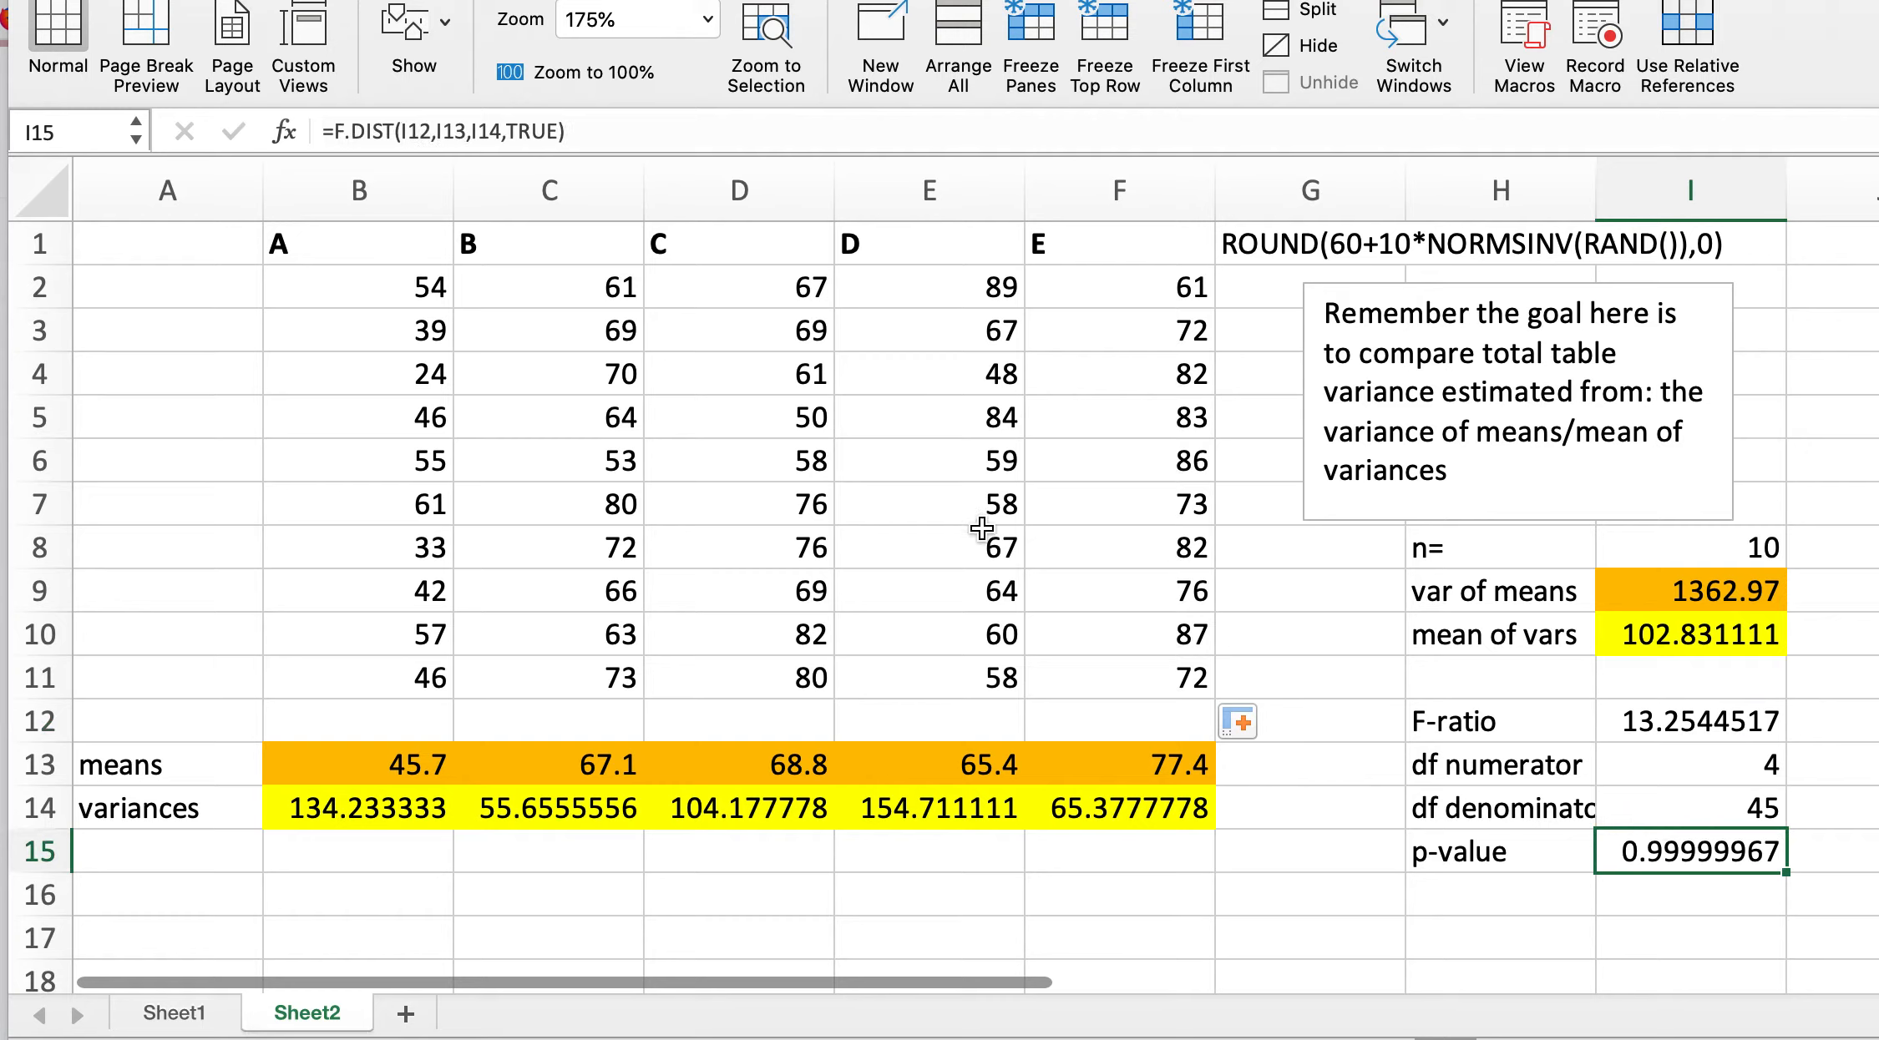
left_click(563, 131)
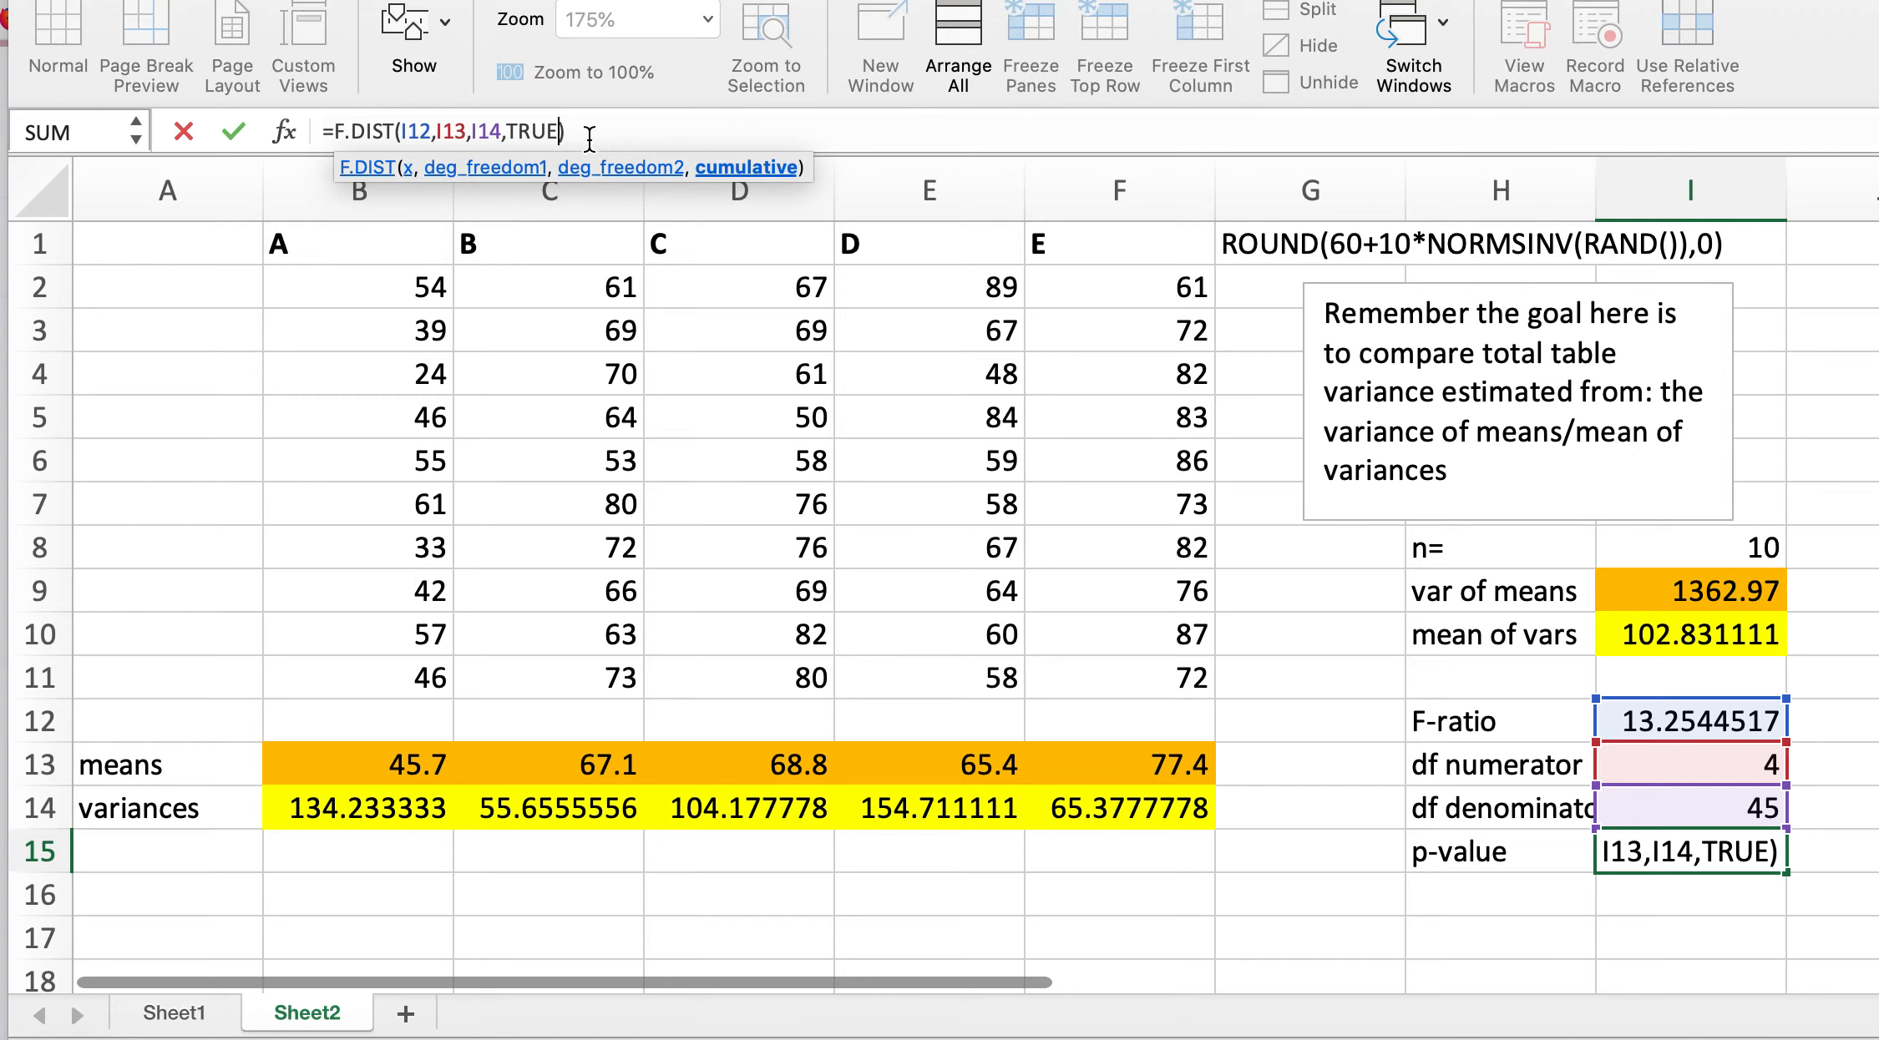
key("BackSpace")
key("BackSpace")
key("BackSpace")
key("BackSpace")
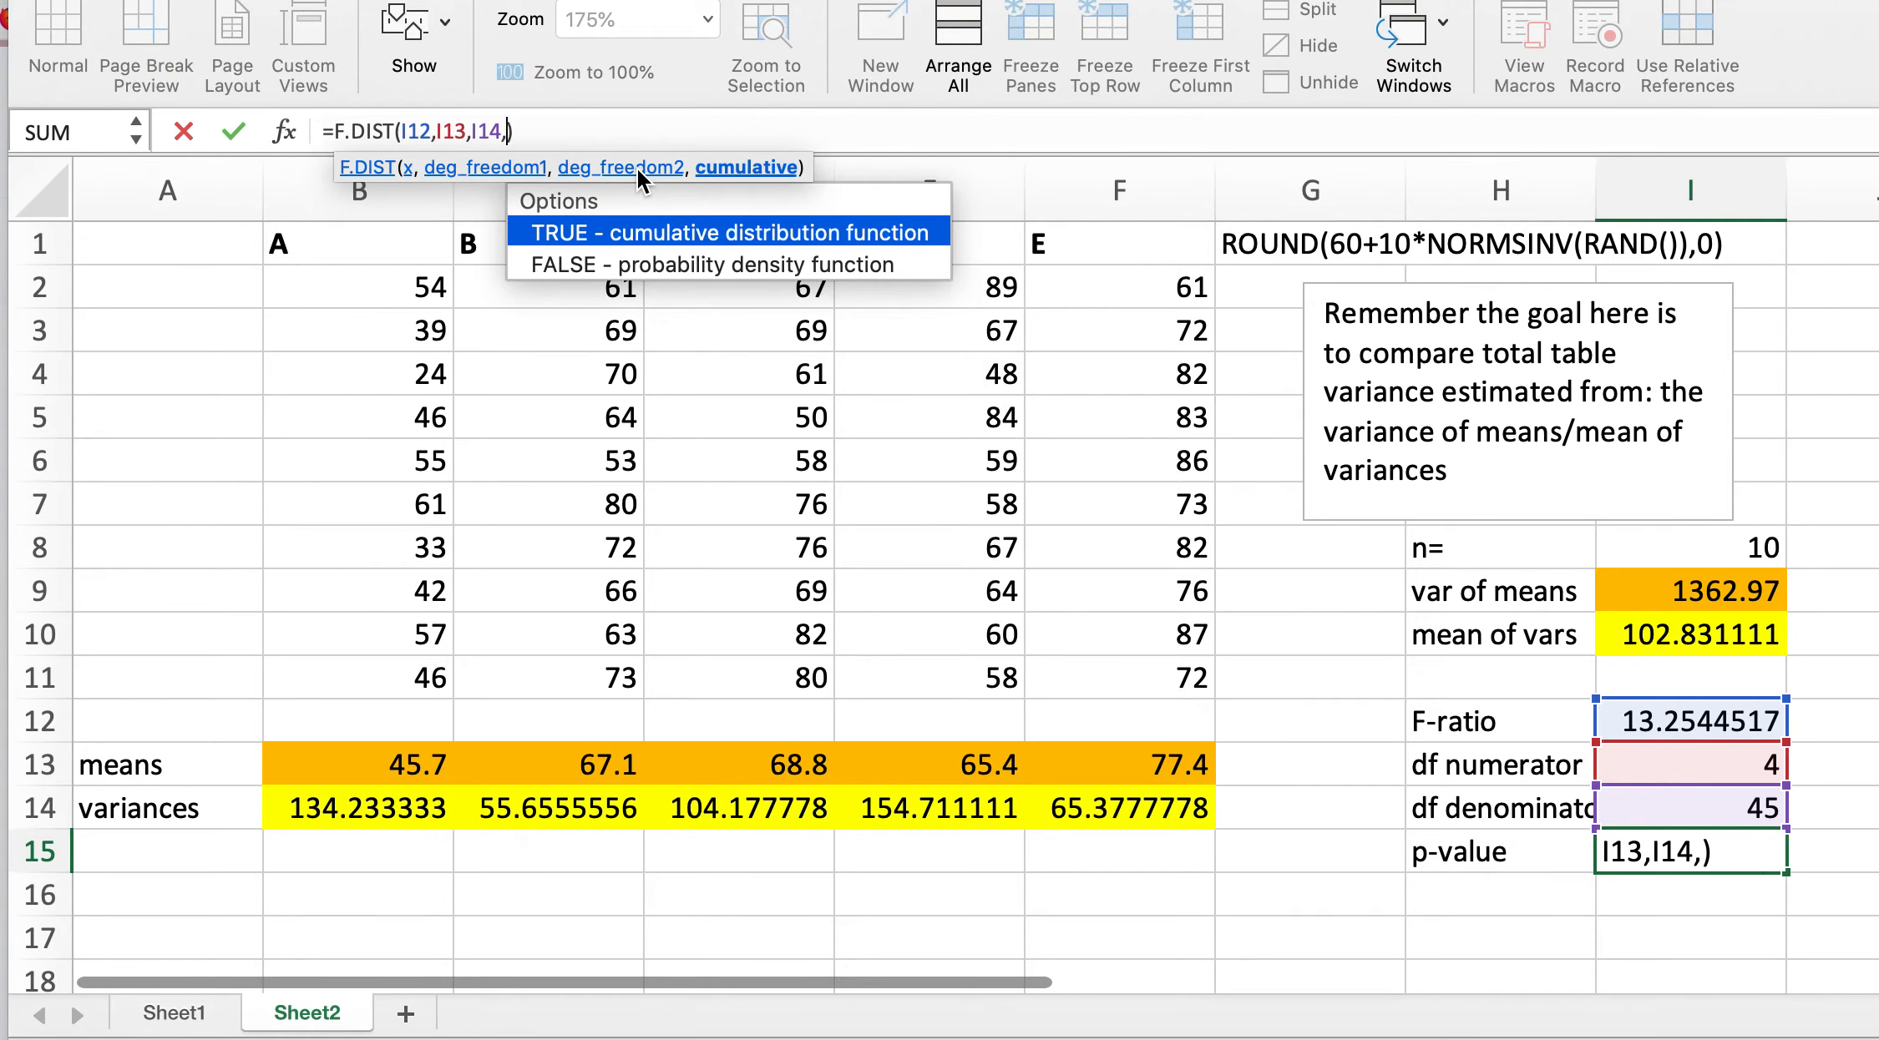
type("False")
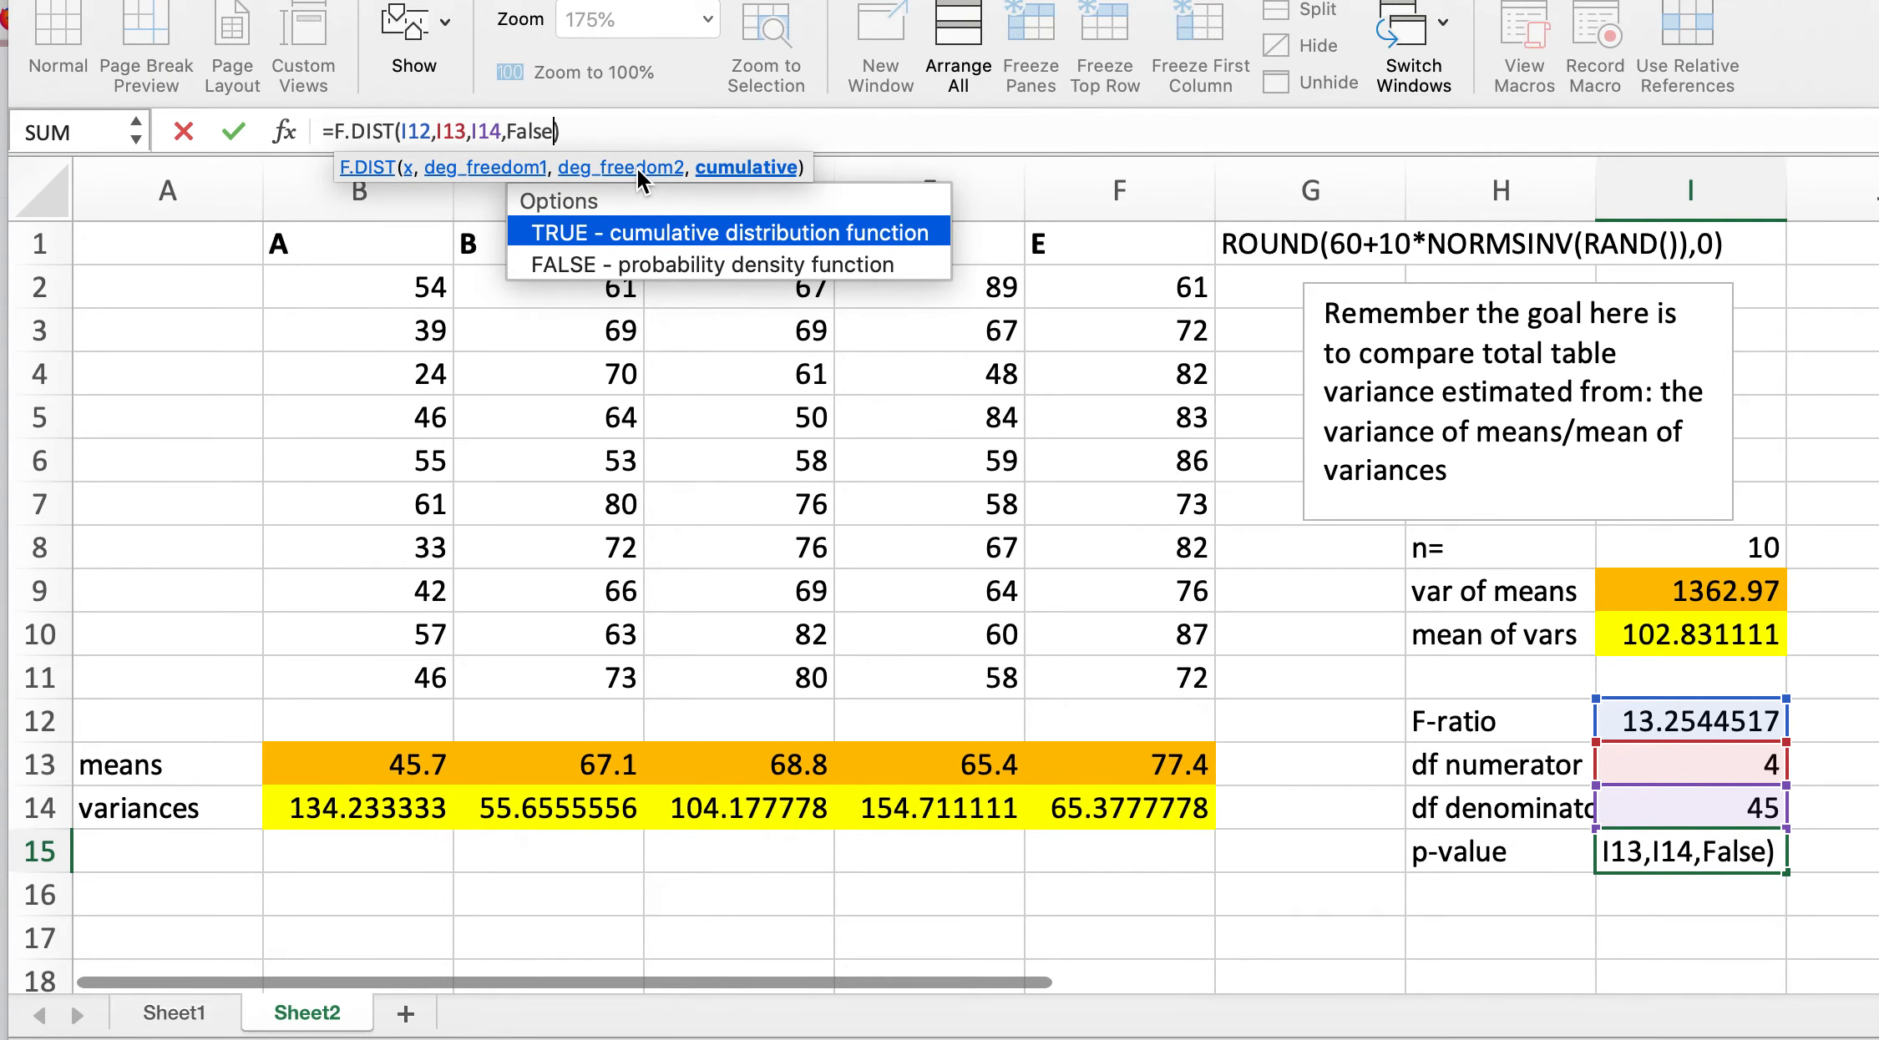
key("Return")
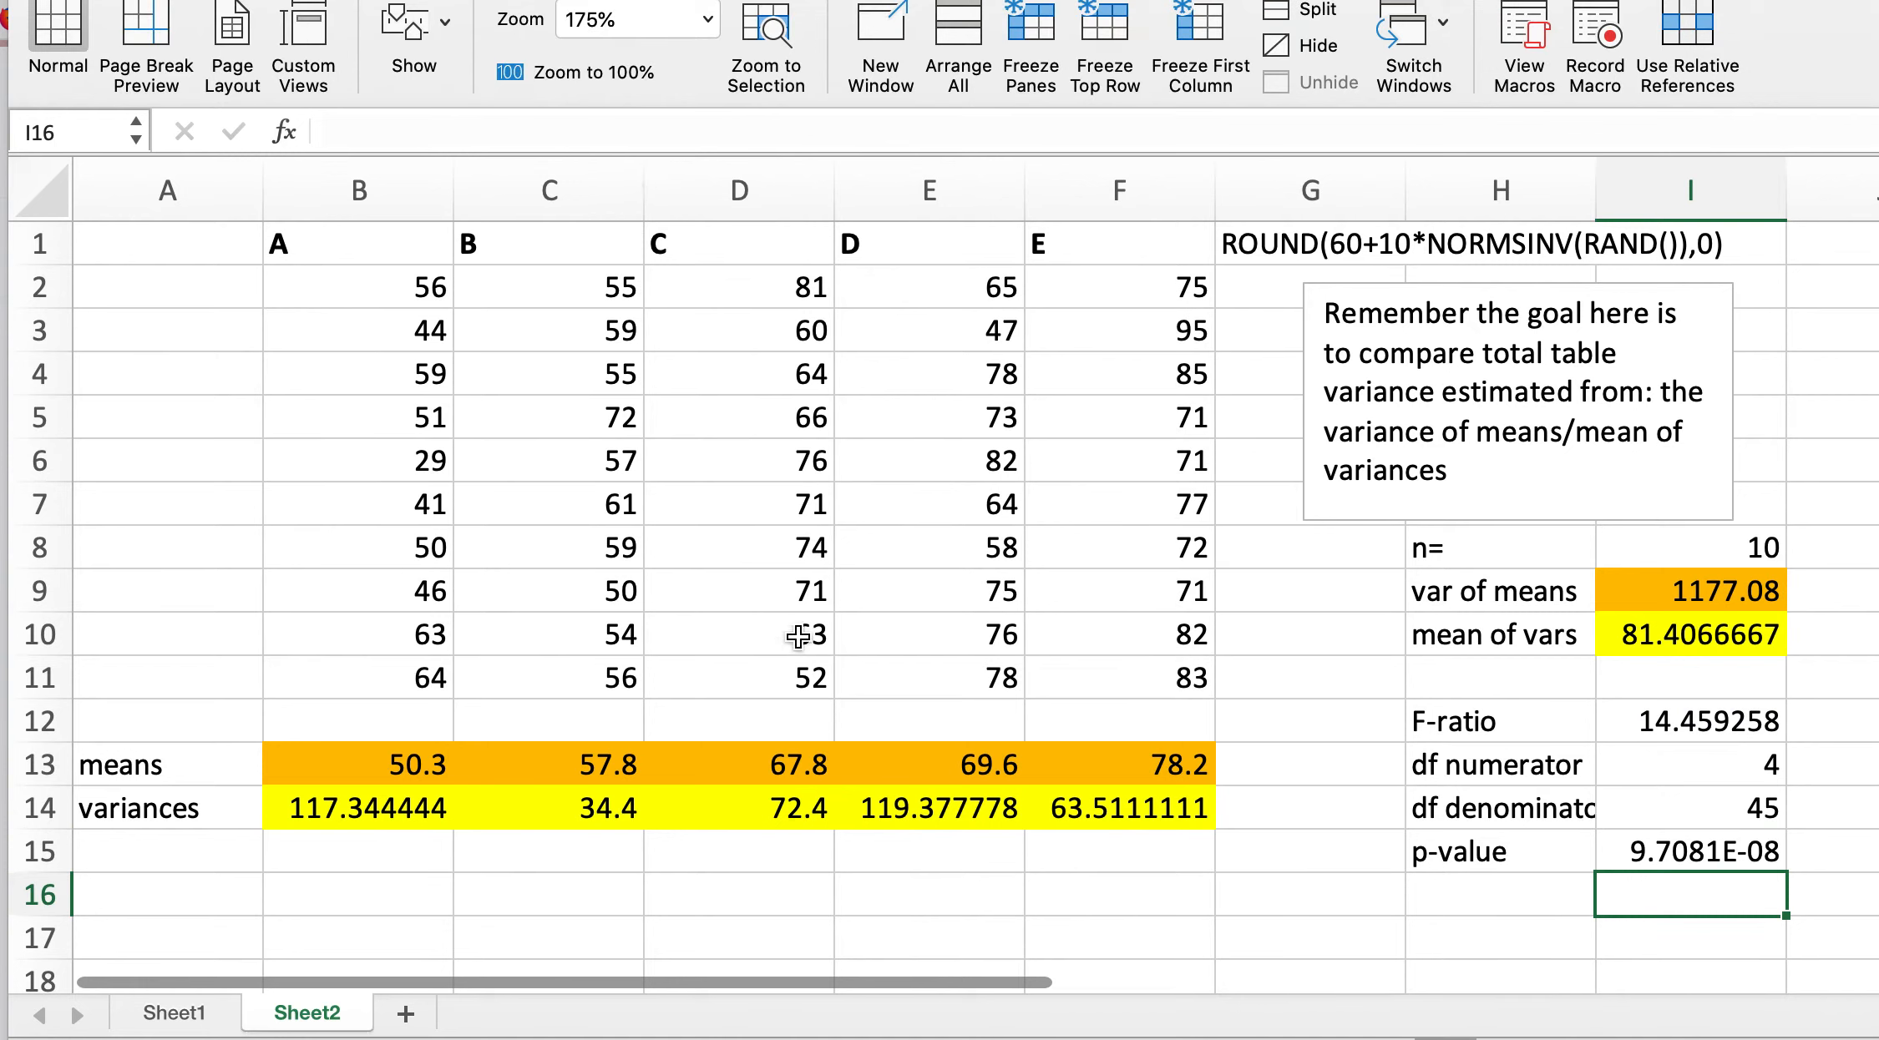
Step: Enter the note "reject null" in cell I16 below the p-value
left_click(1544, 853)
left_click(1686, 859)
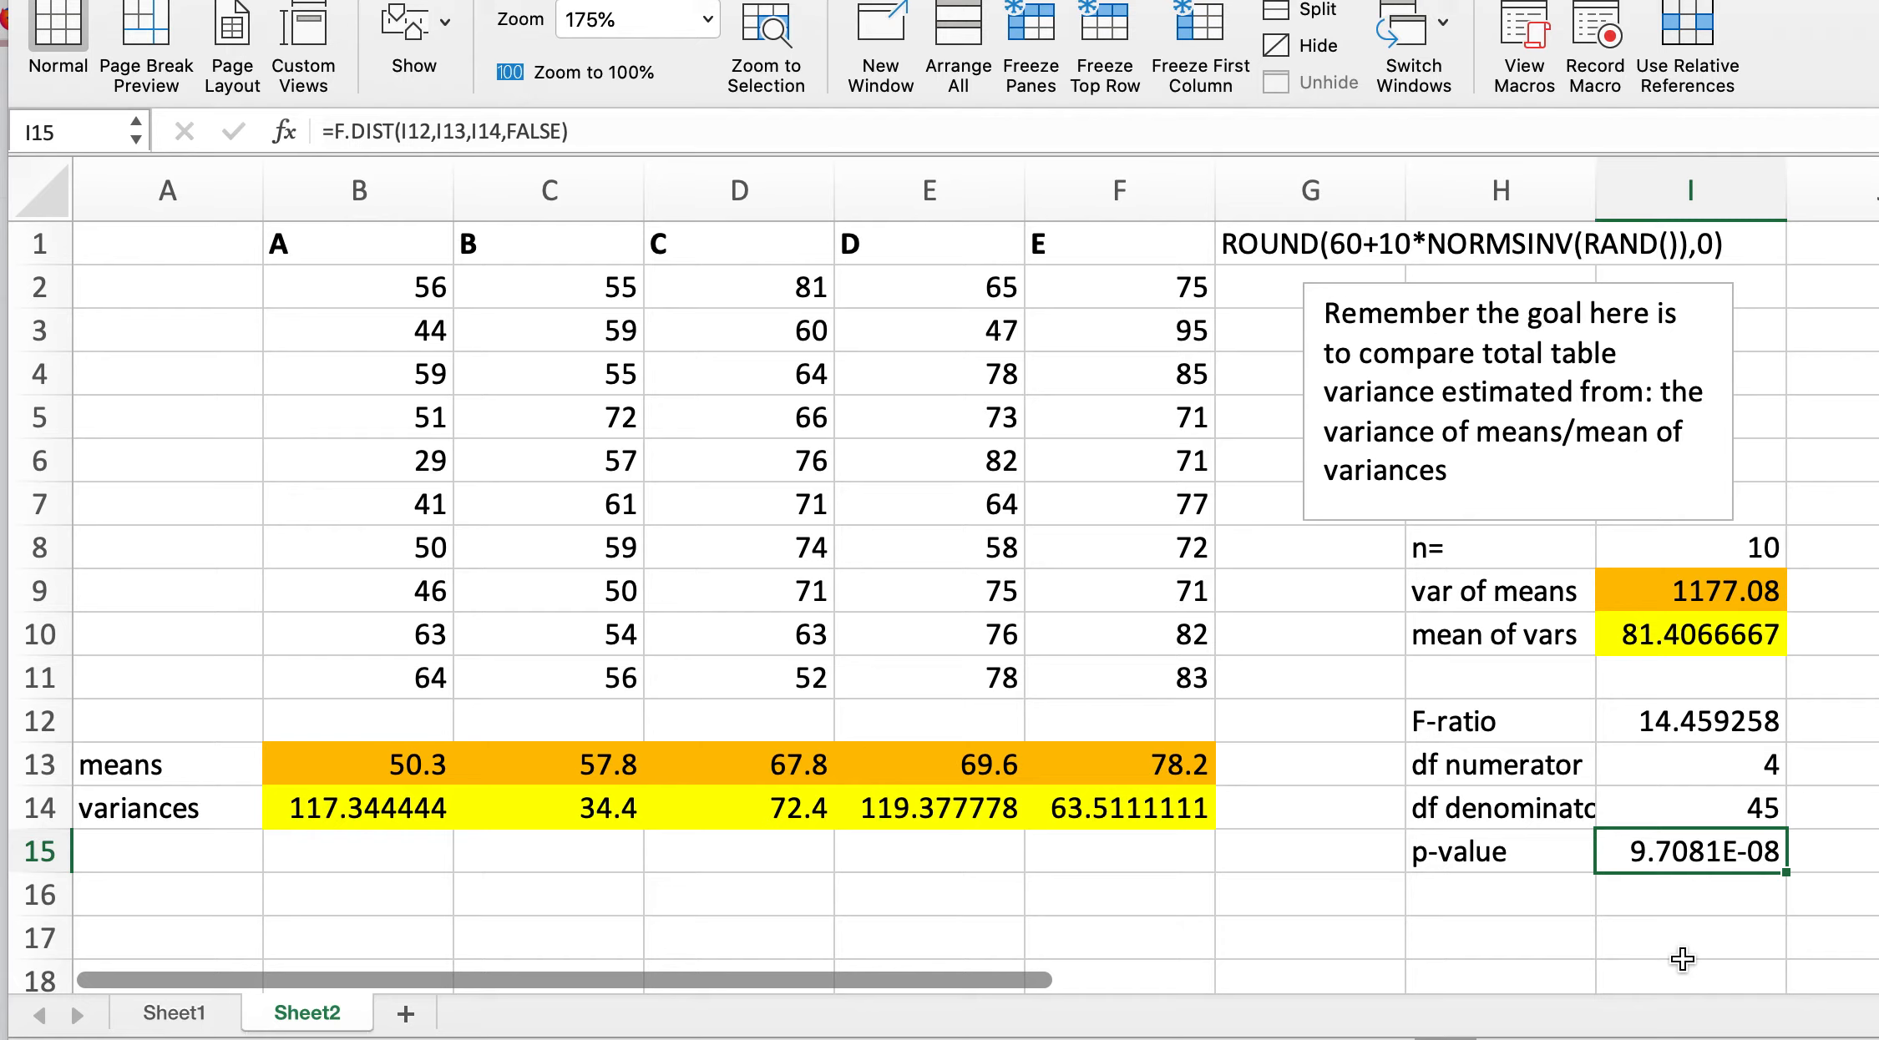
left_click(1654, 911)
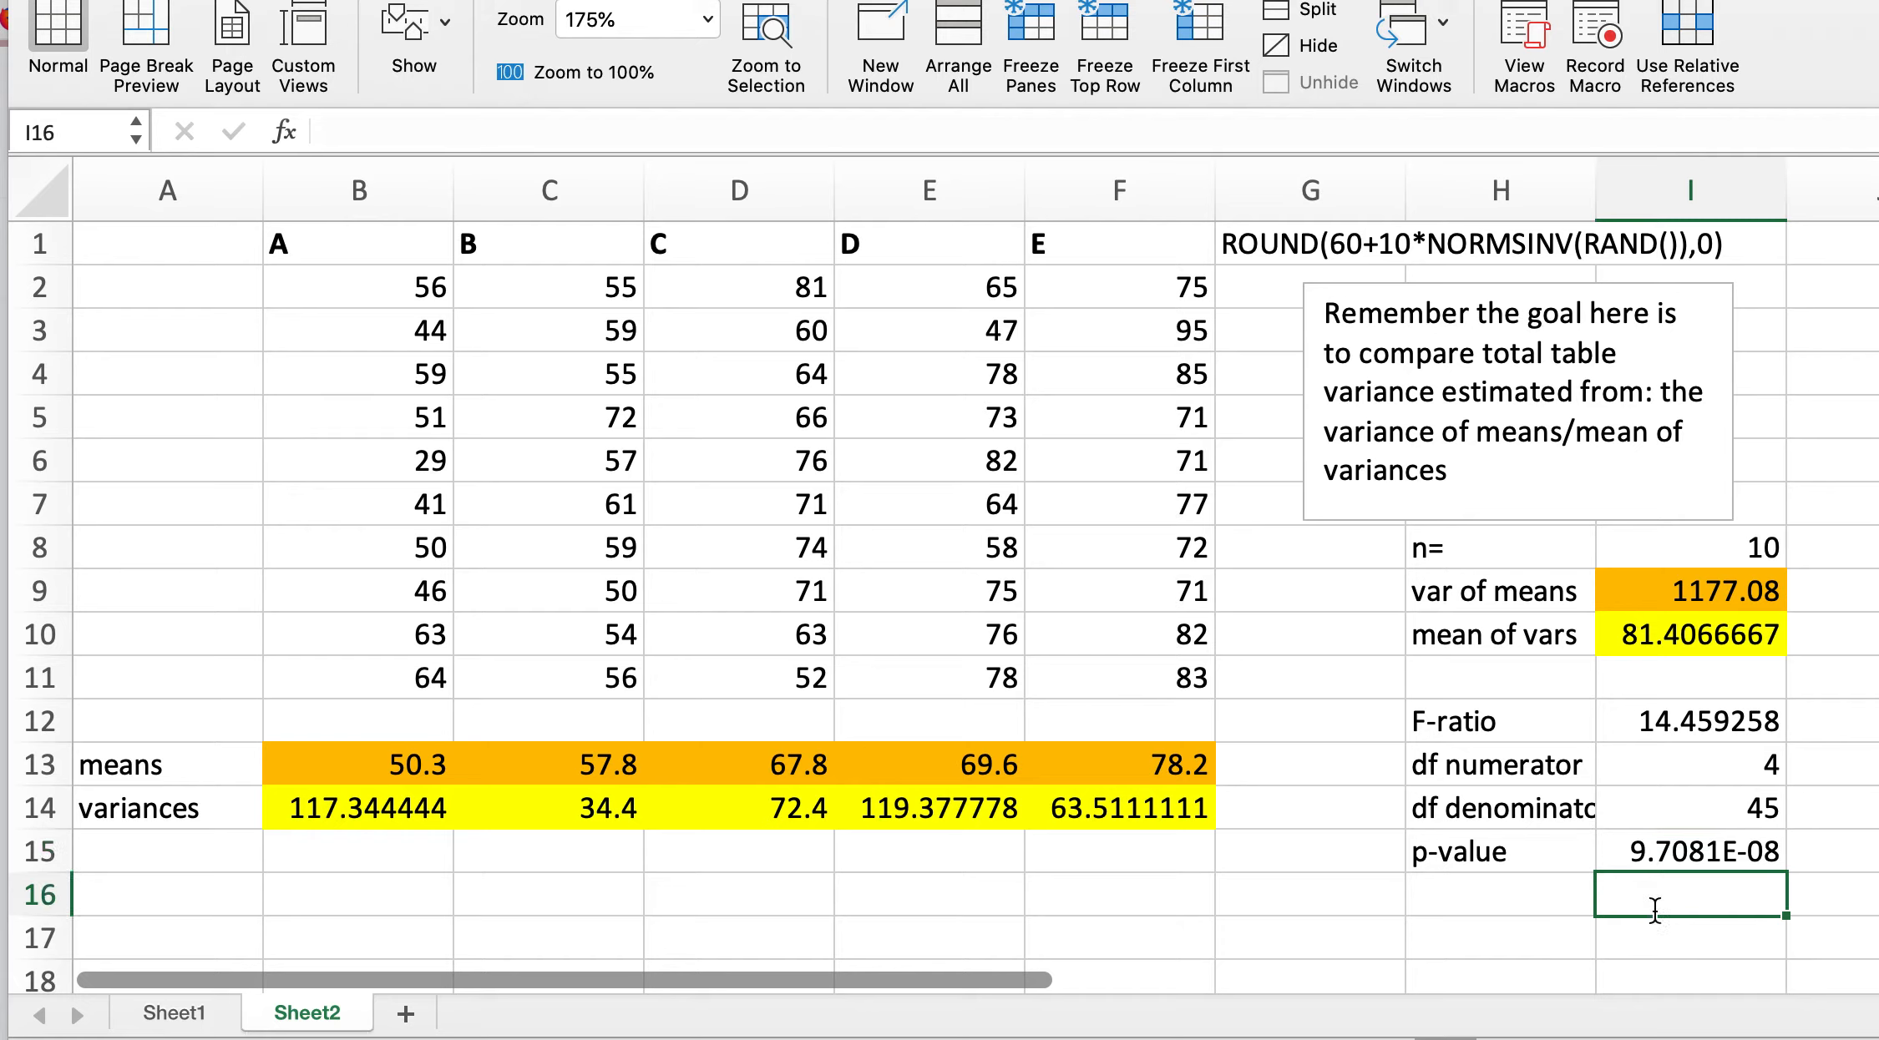
type("reject null")
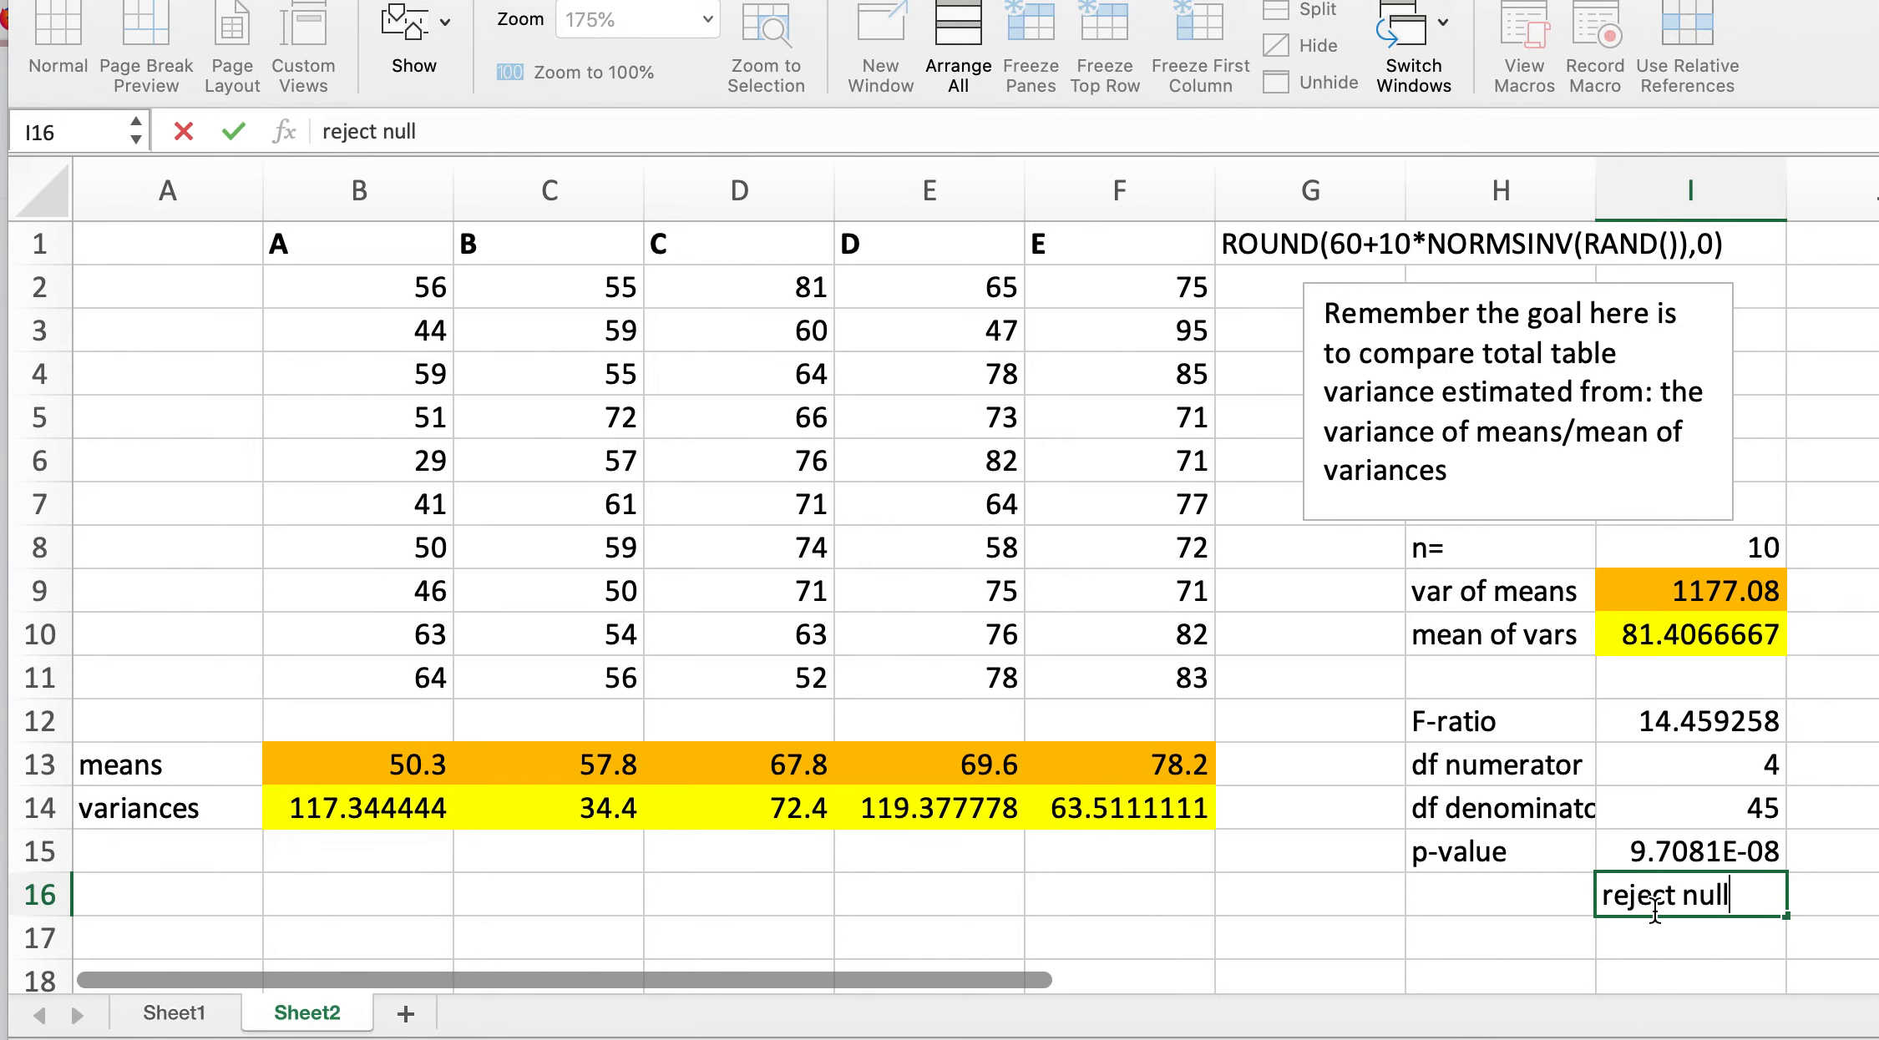
Step: Enter the note "super small!" in cell H16, beside the reject null note
left_click(1509, 898)
type("sup")
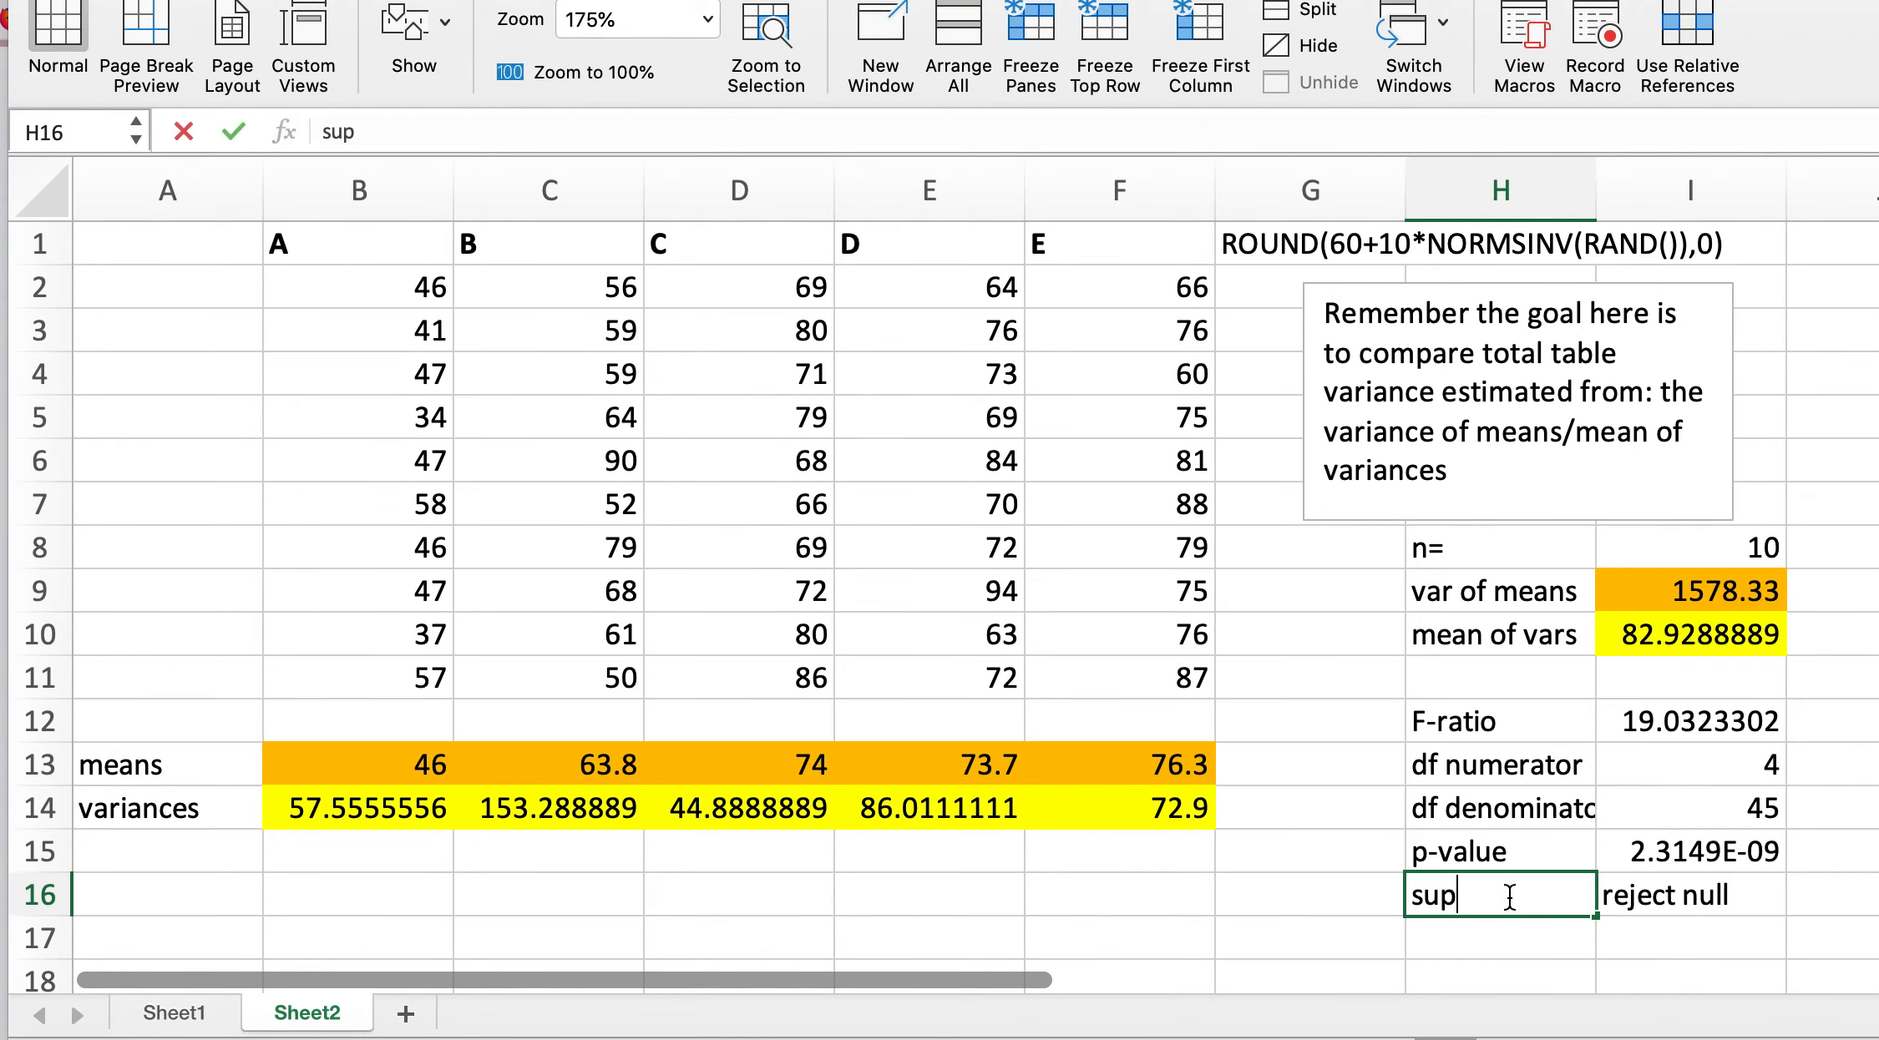
type("er small!")
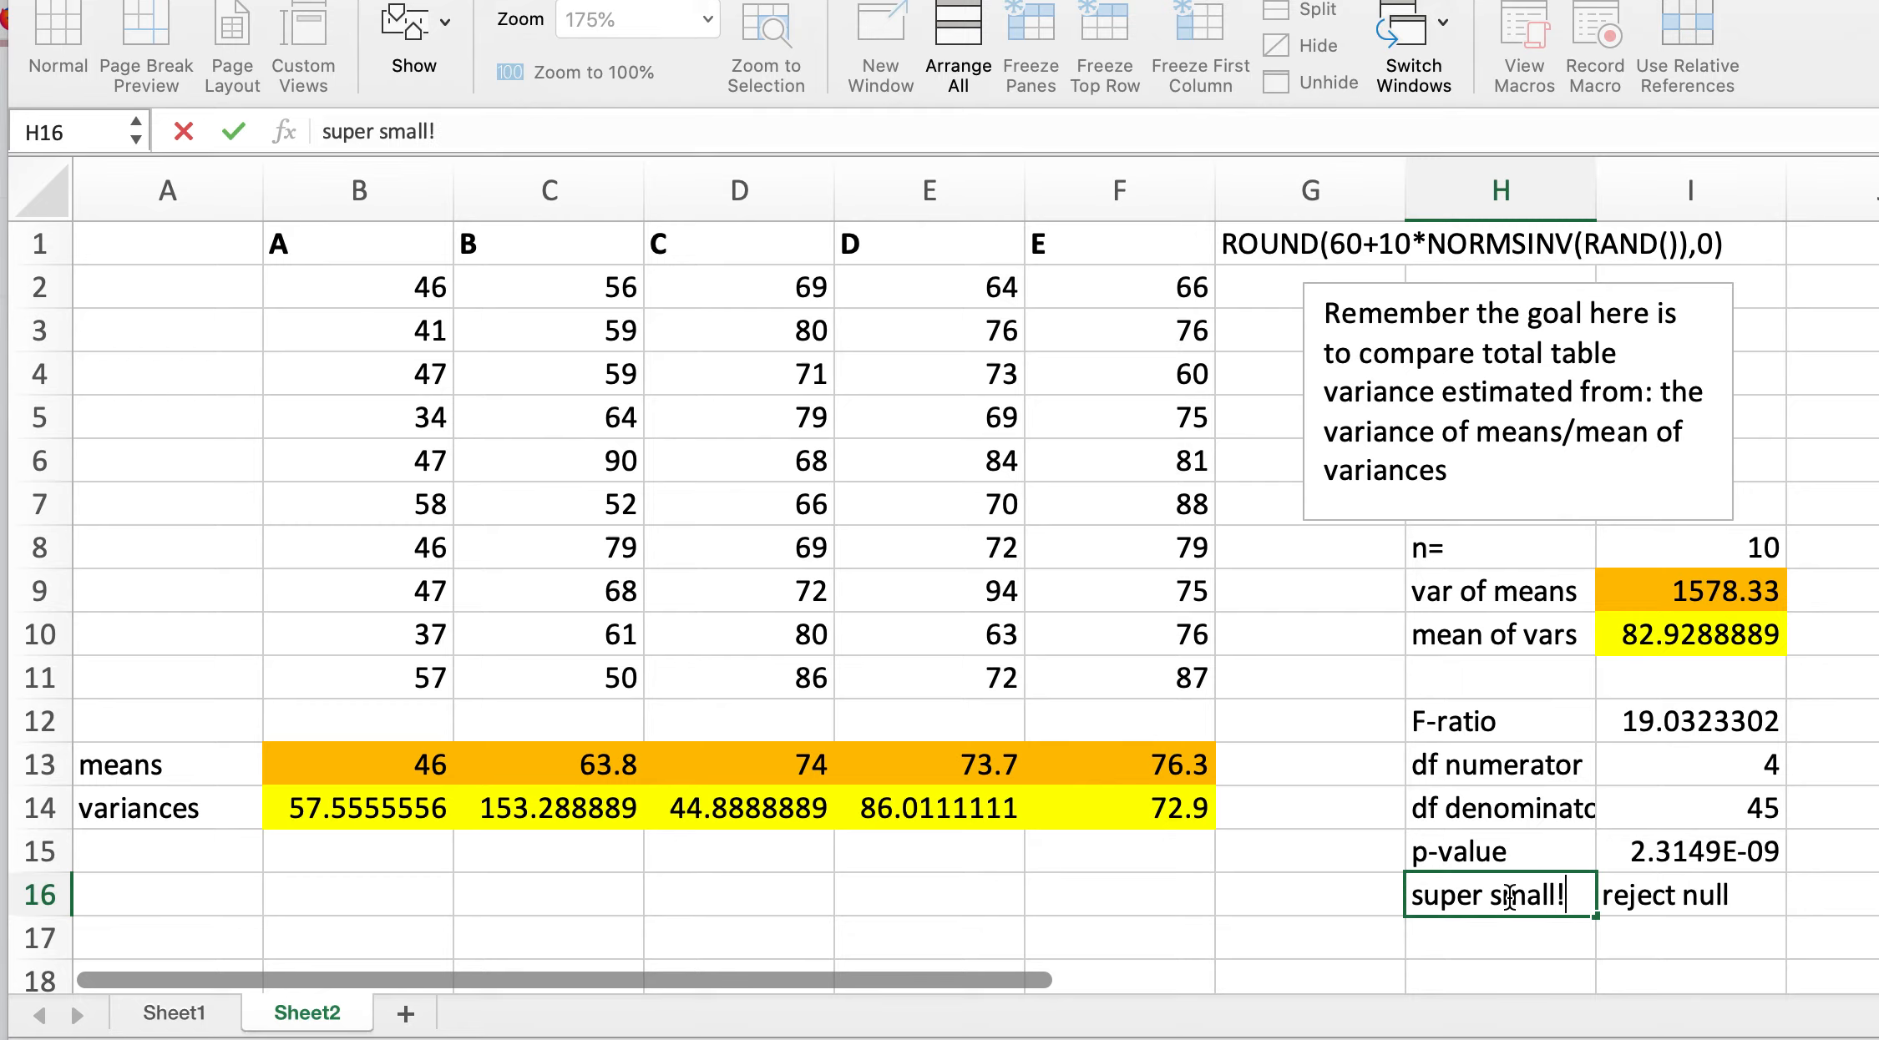
scroll(1786, 983, "right", 5)
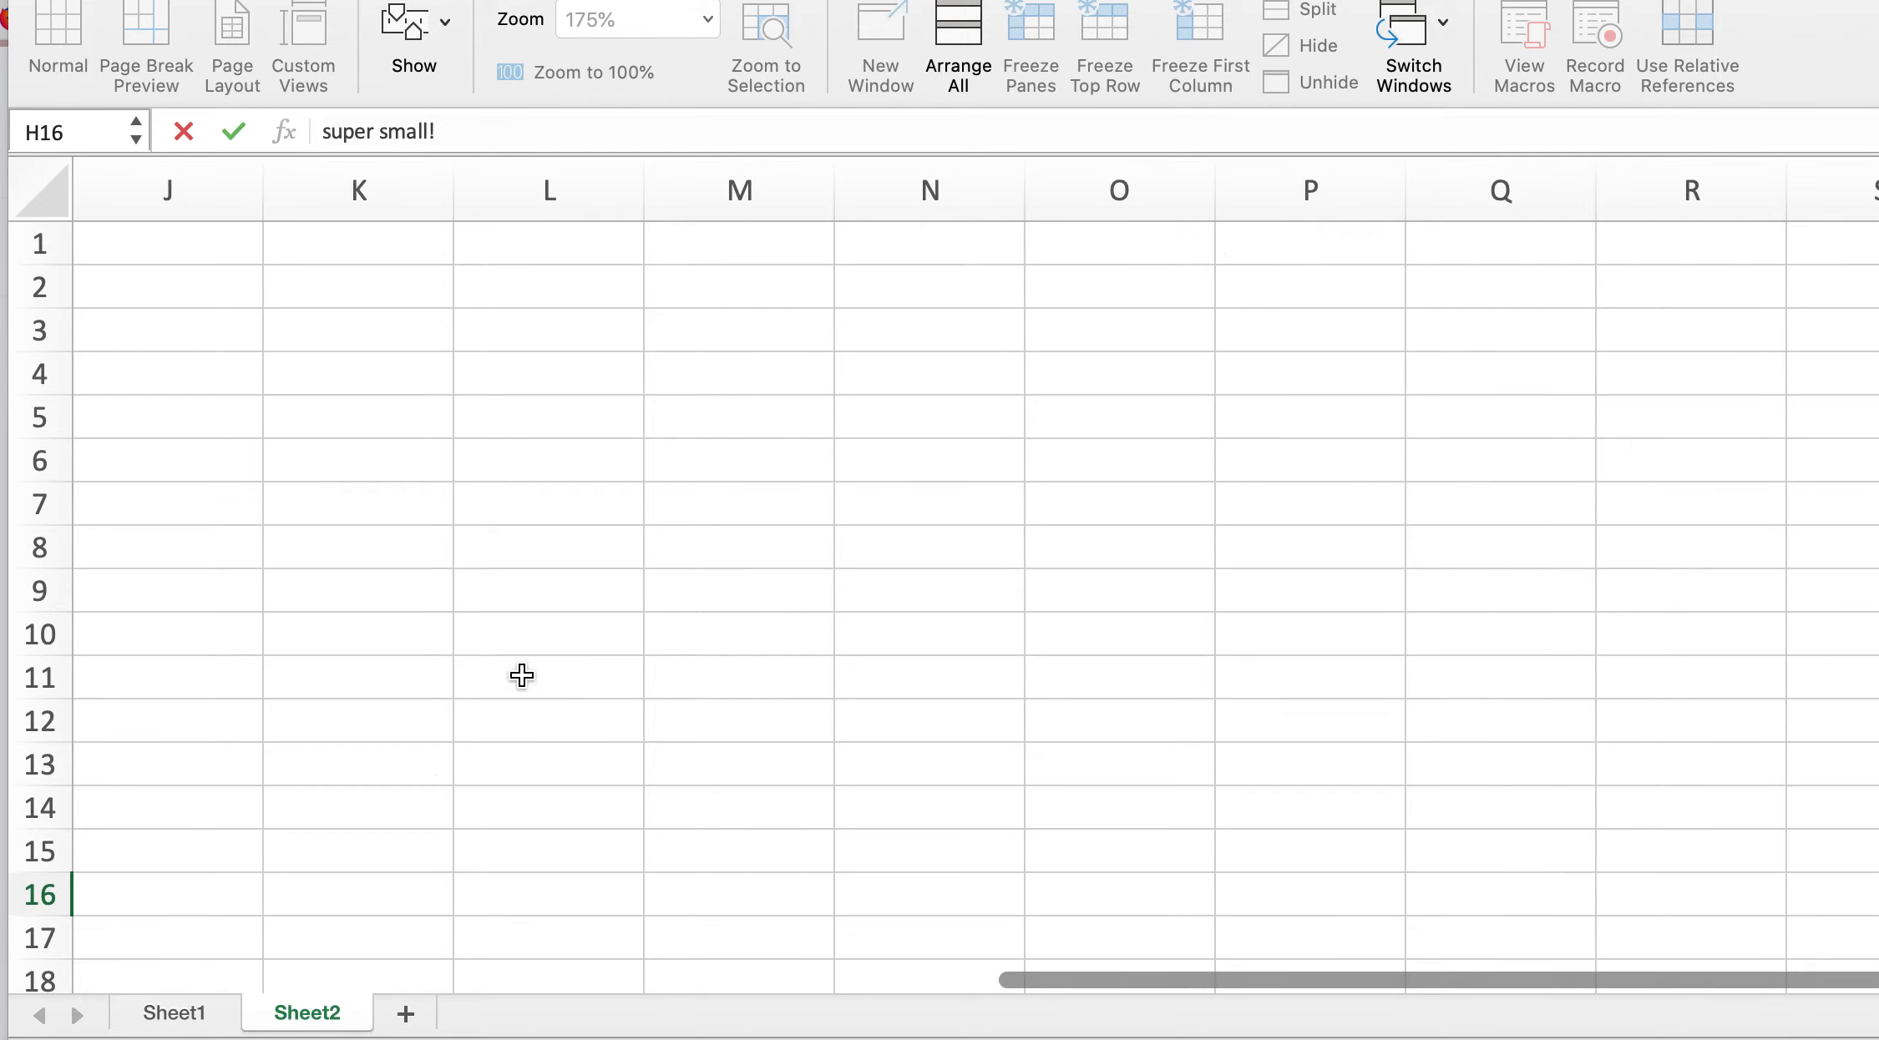
scroll(520, 675, "left", 1)
scroll(522, 675, "left", 10)
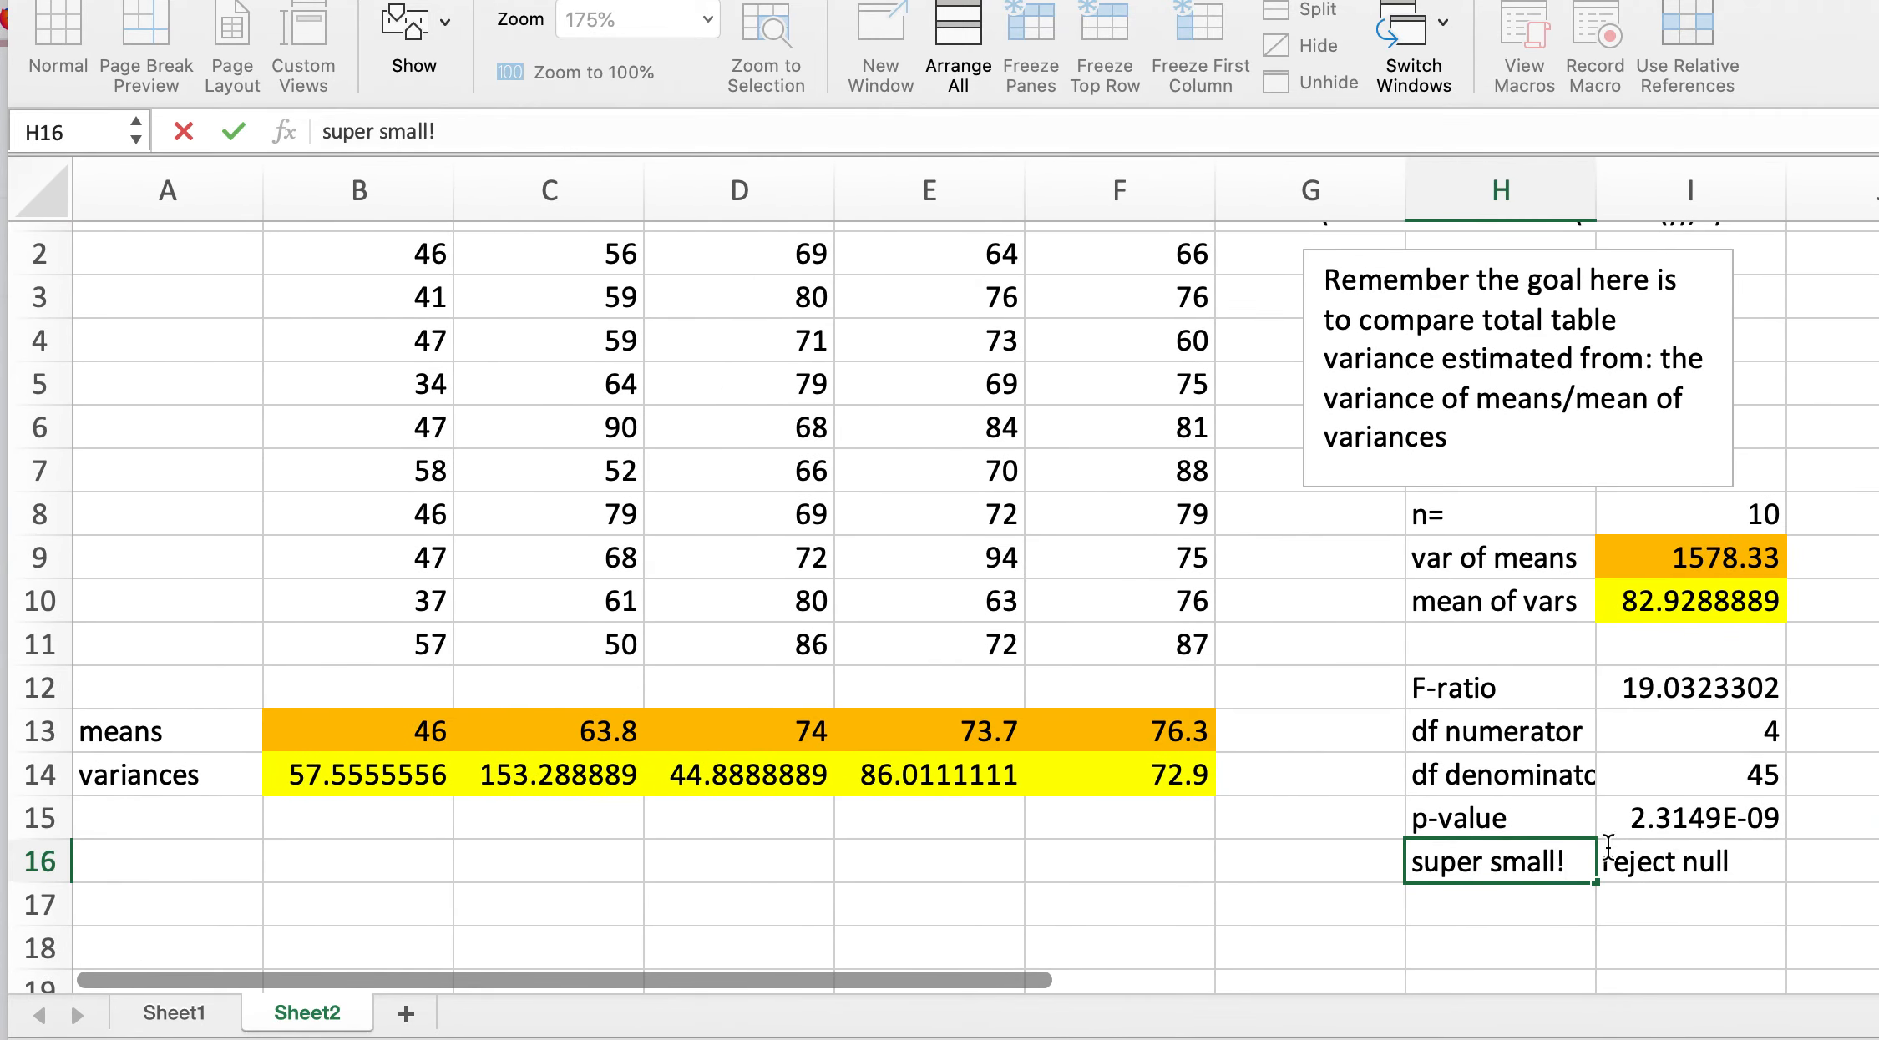
left_click(1590, 917)
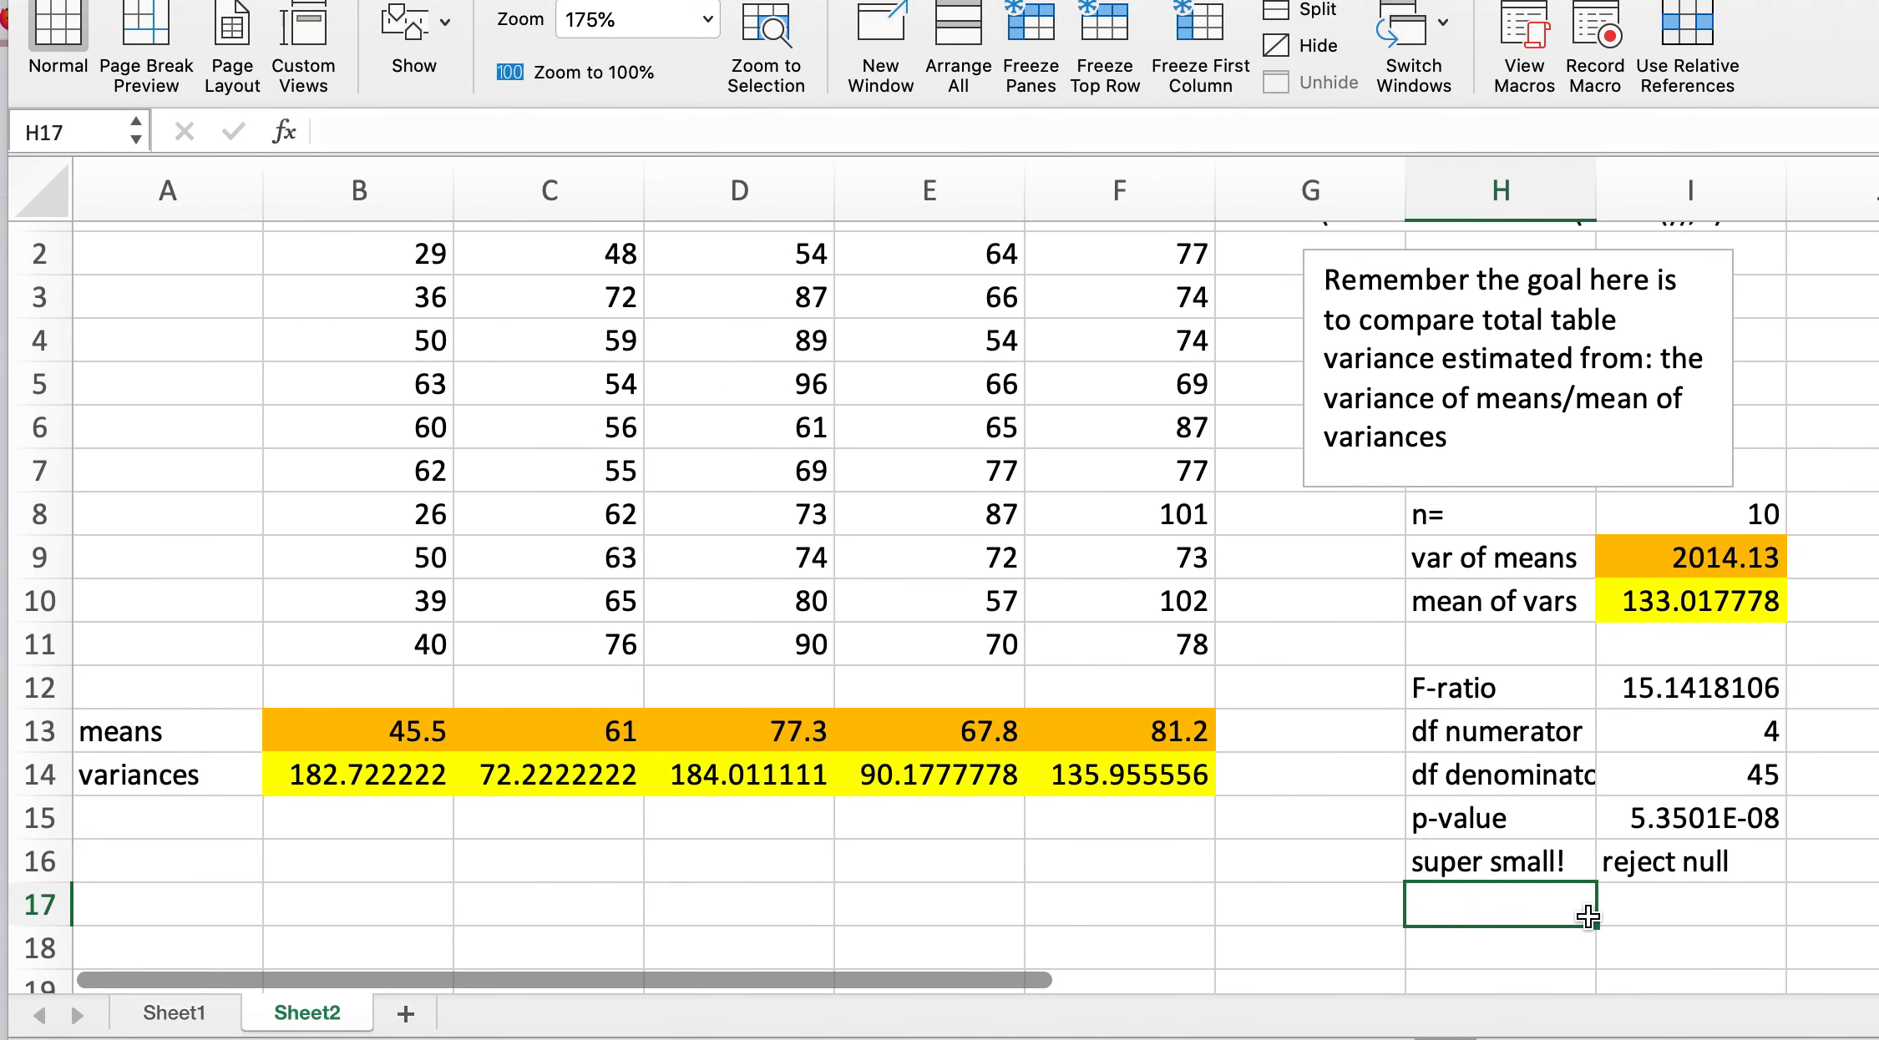
left_click(1375, 898)
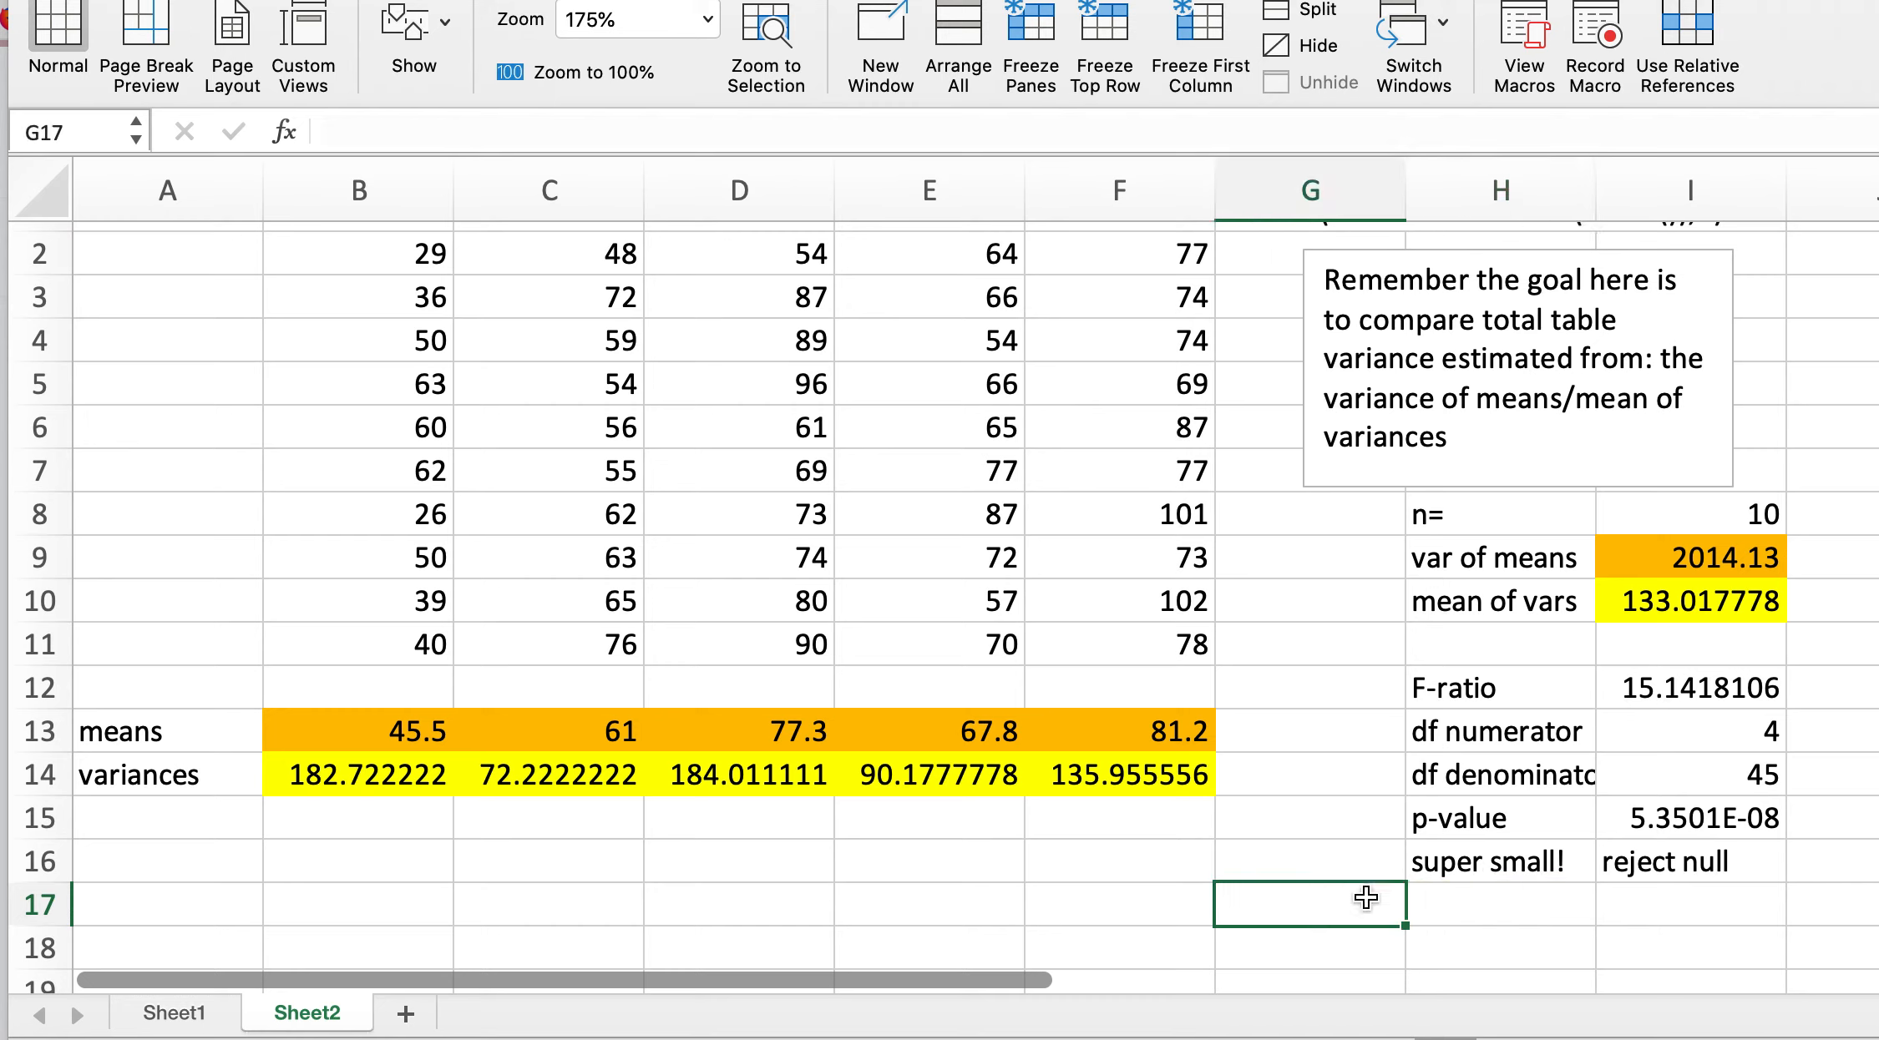
left_click(1325, 873)
key("Down")
scroll(1029, 711, "up", 1)
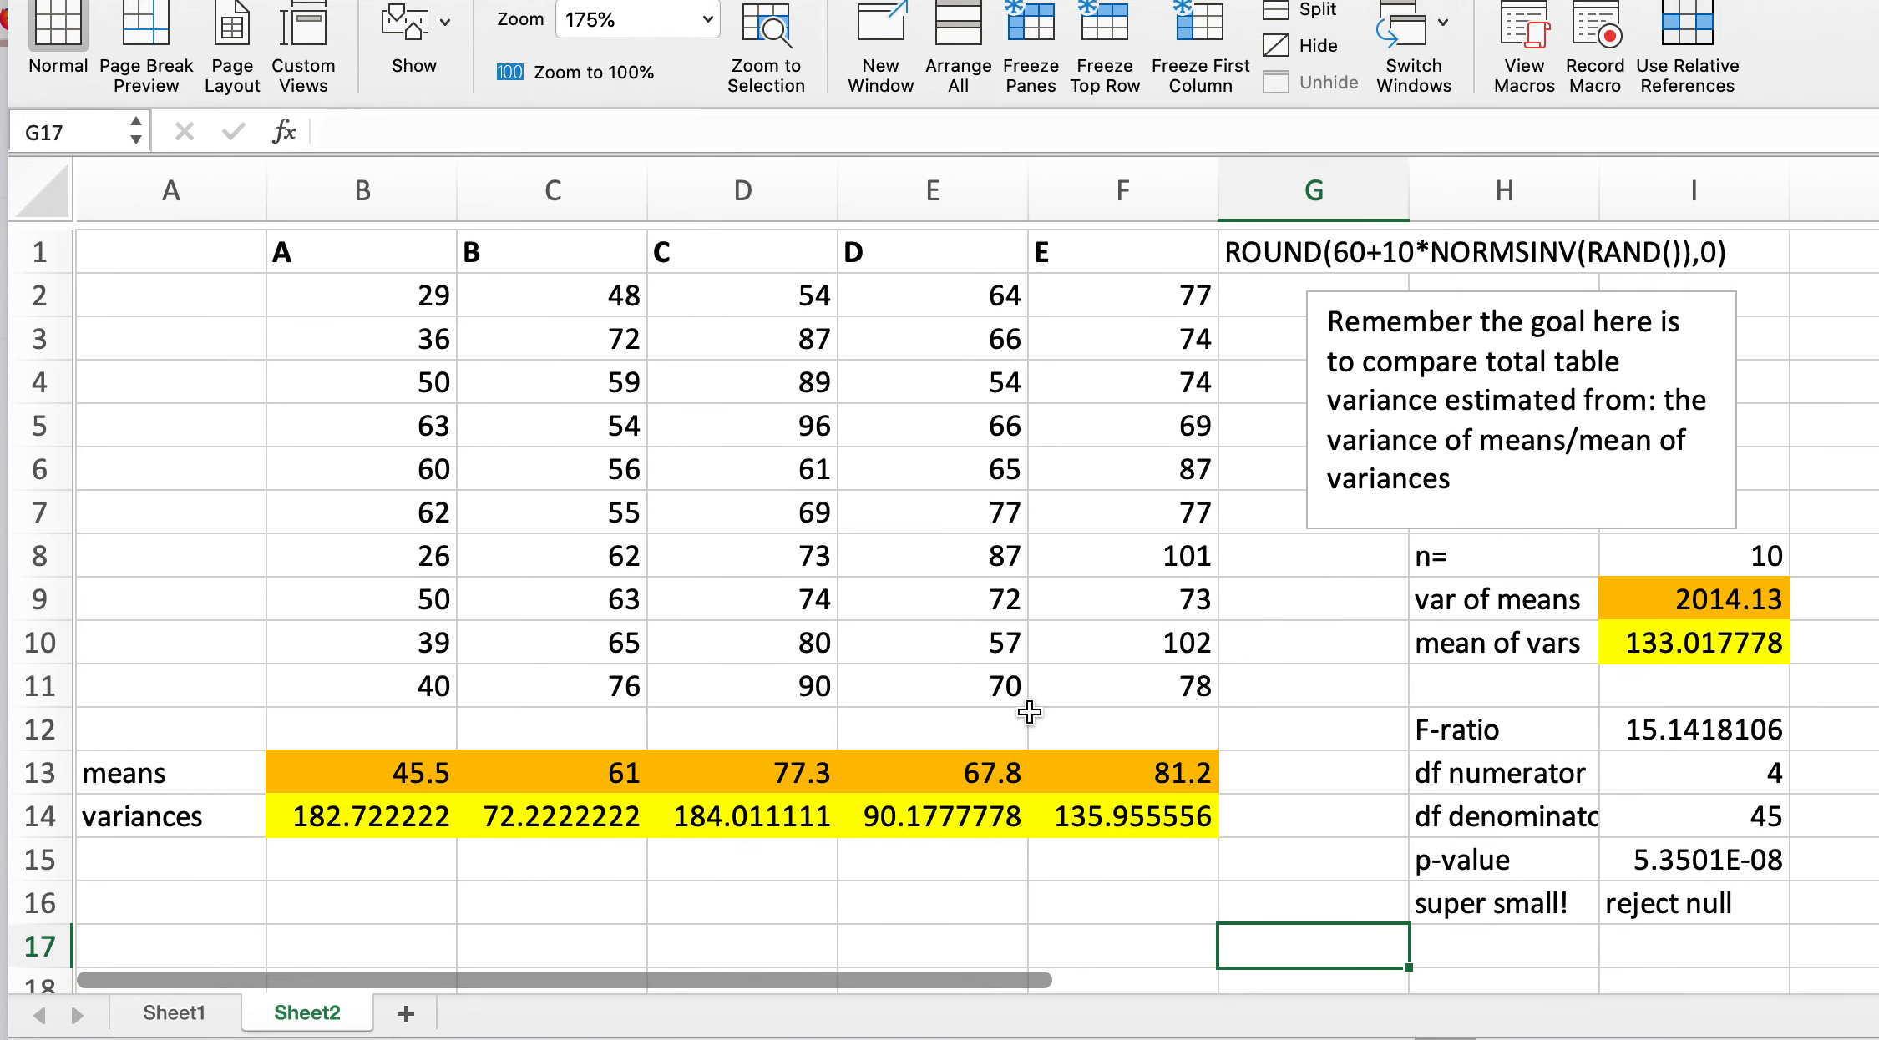